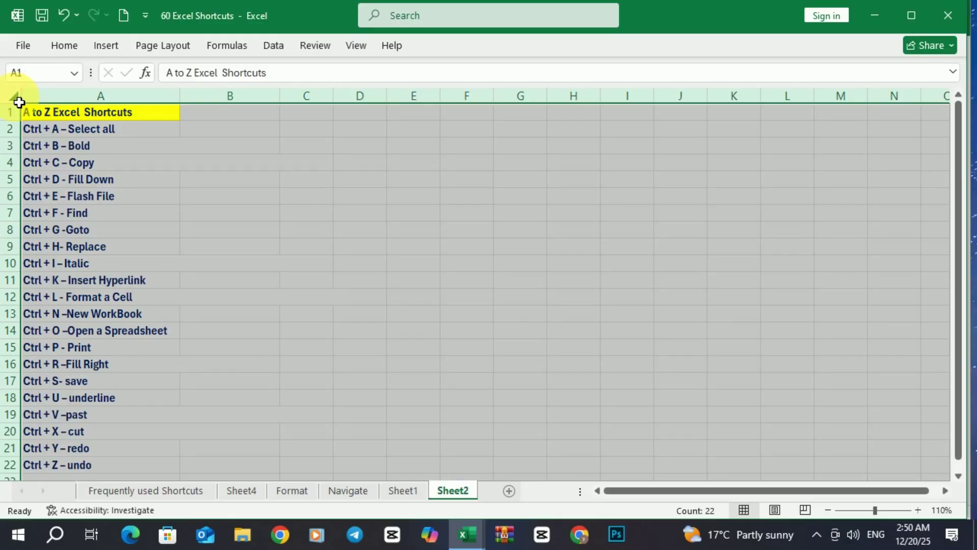
pyautogui.click(141, 197)
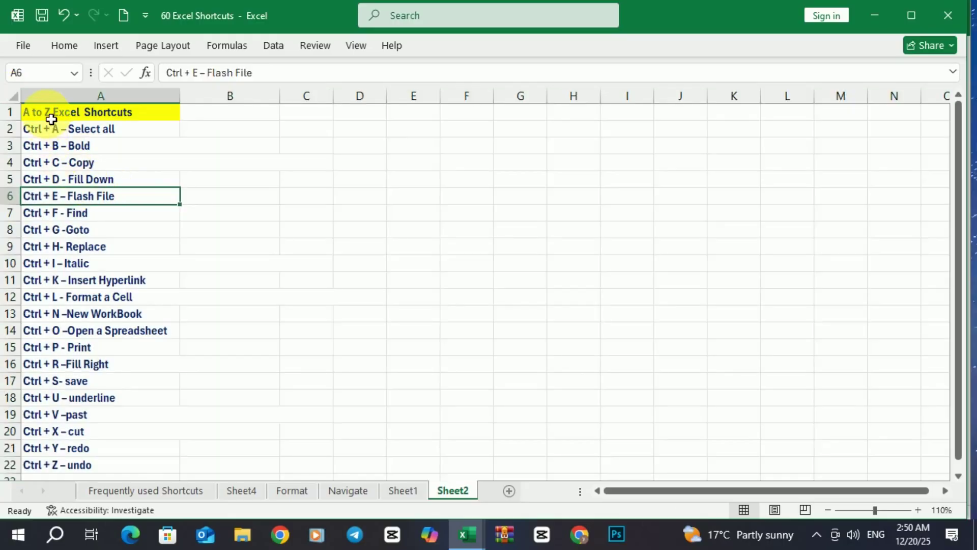
pyautogui.click(51, 113)
pyautogui.moveTo(51, 127); pyautogui.dragTo(52, 465)
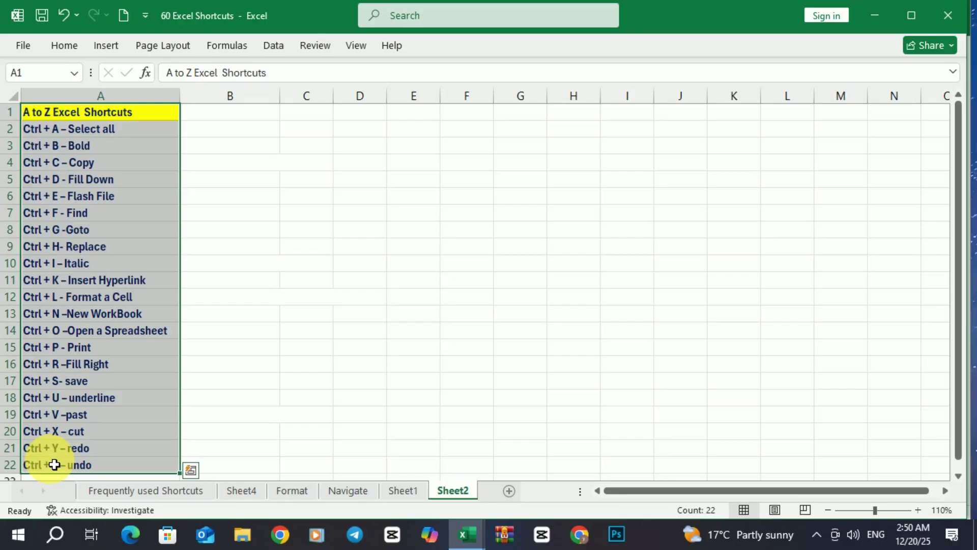
pyautogui.hotkey('ctrl', 'b')
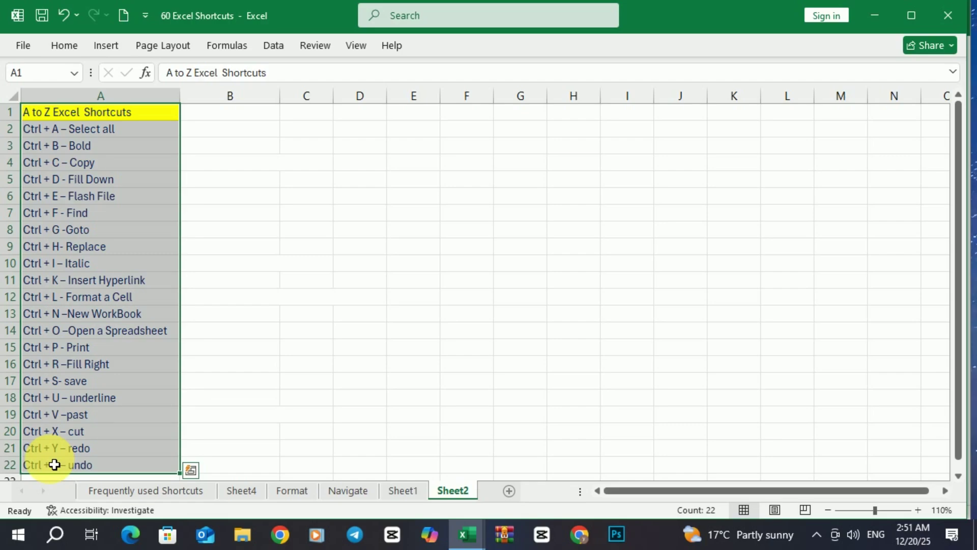
pyautogui.hotkey('ctrl', 'b')
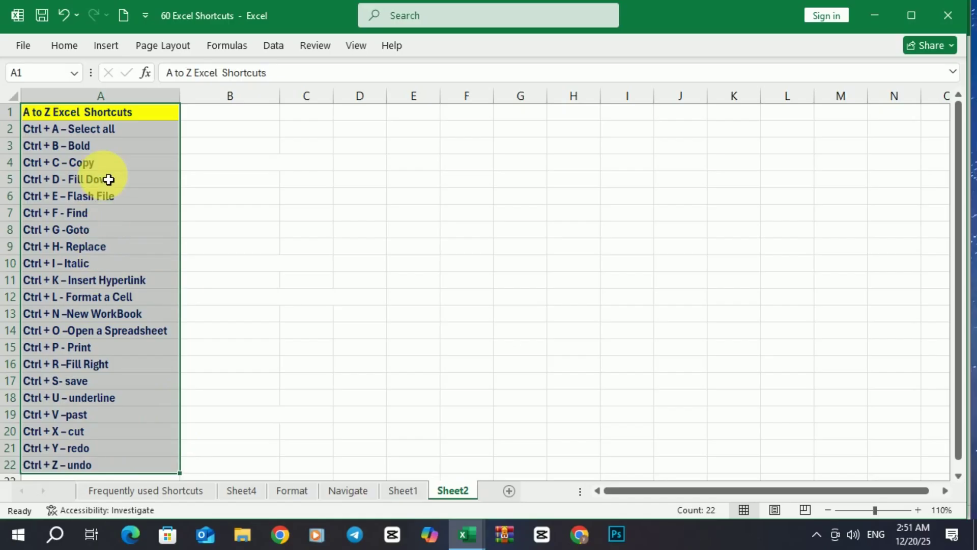
pyautogui.click(69, 45)
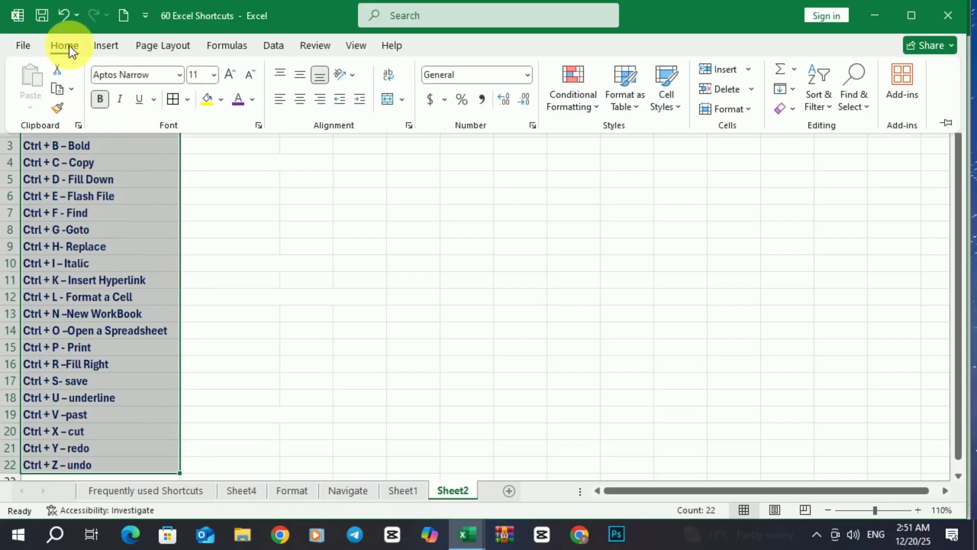
pyautogui.click(97, 99)
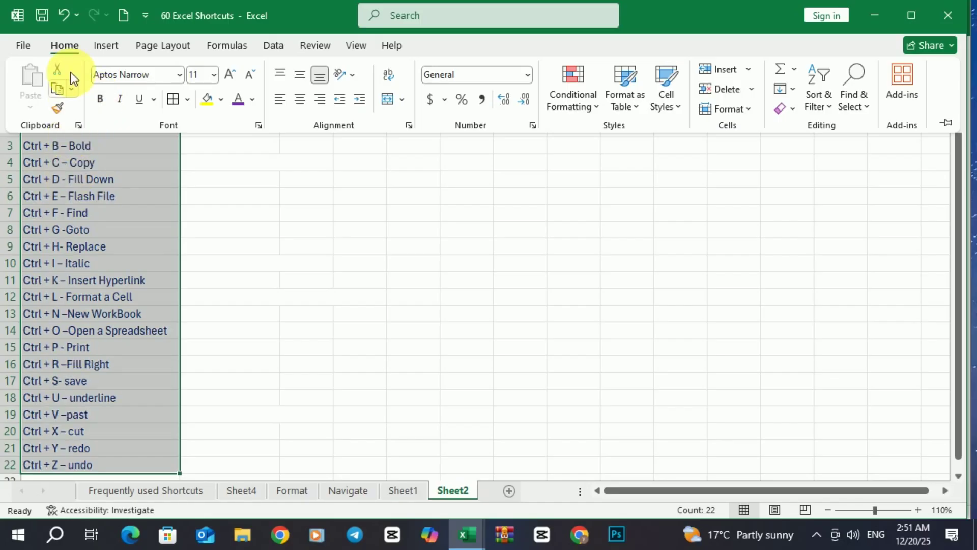
pyautogui.click(99, 98)
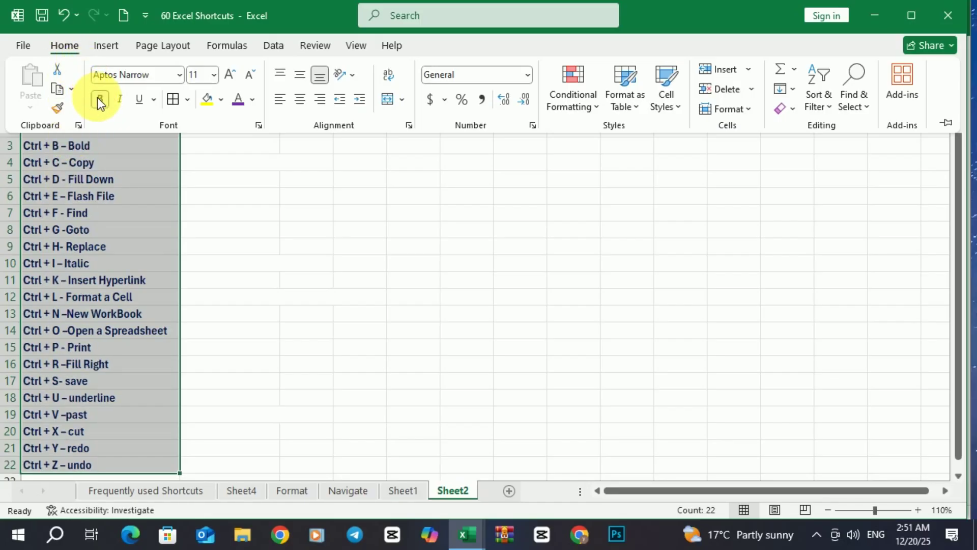
pyautogui.click(116, 169)
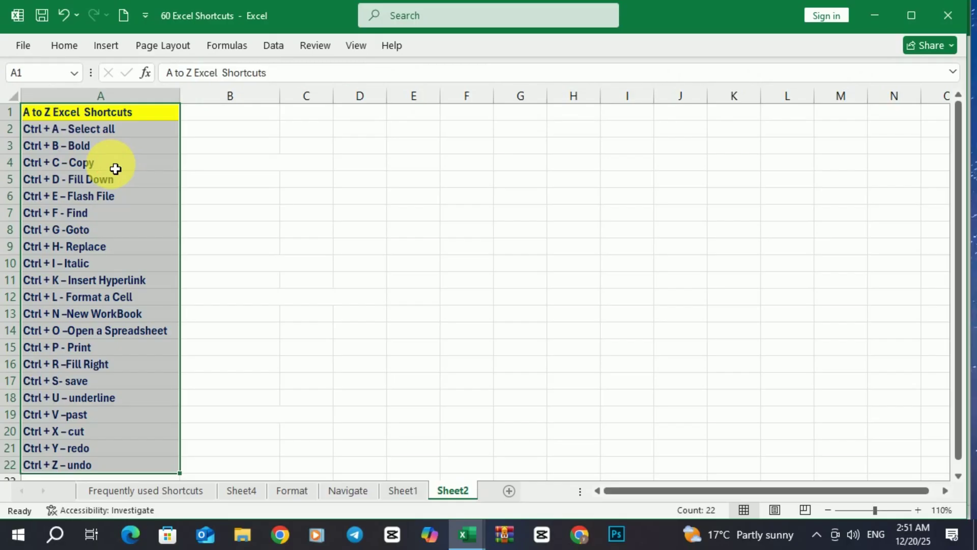
pyautogui.click(115, 162)
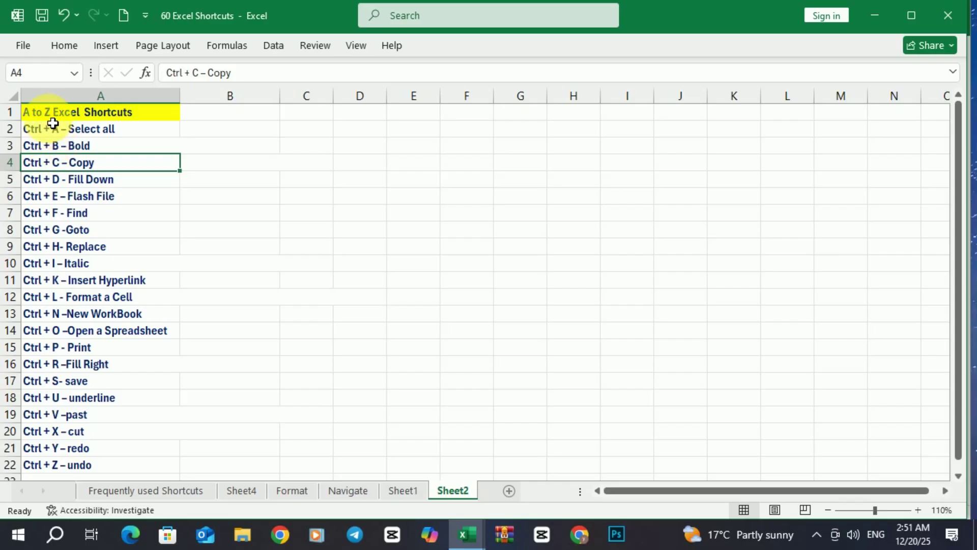
pyautogui.moveTo(44, 108); pyautogui.dragTo(55, 246)
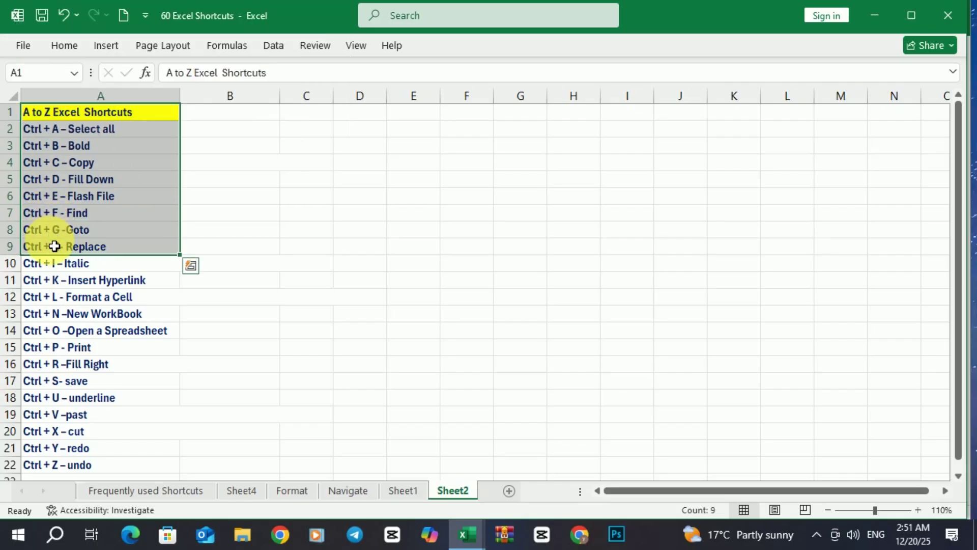
pyautogui.hotkey('ctrl', 'c')
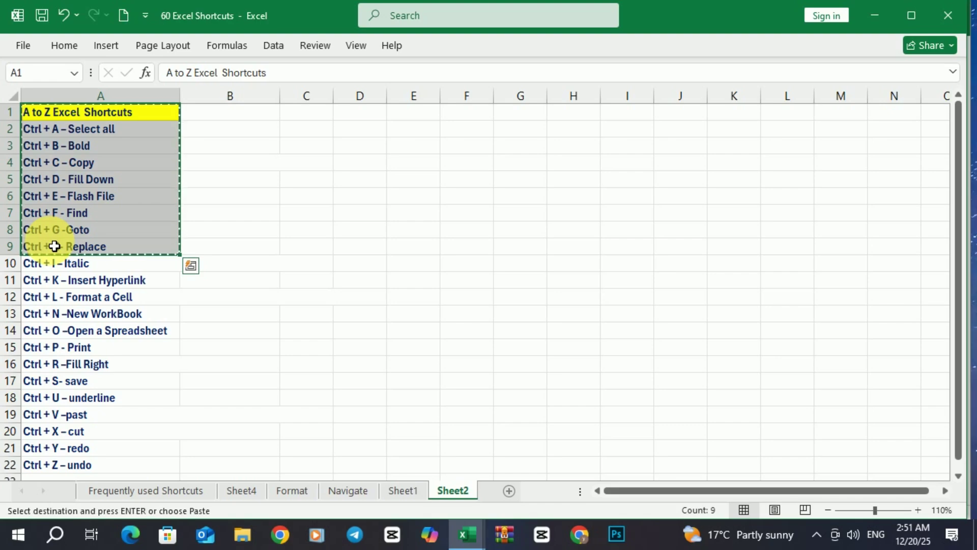
pyautogui.click(247, 118)
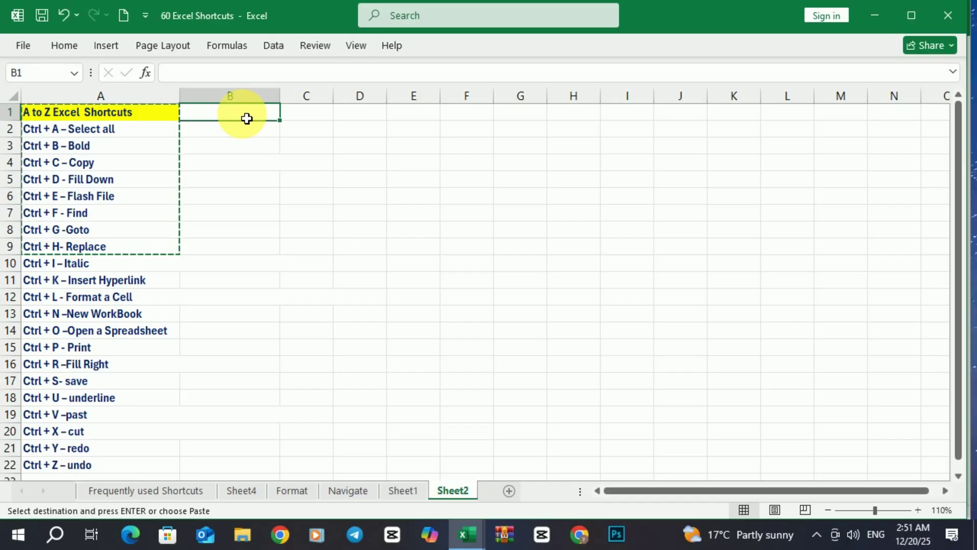
pyautogui.hotkey('ctrl', 'v')
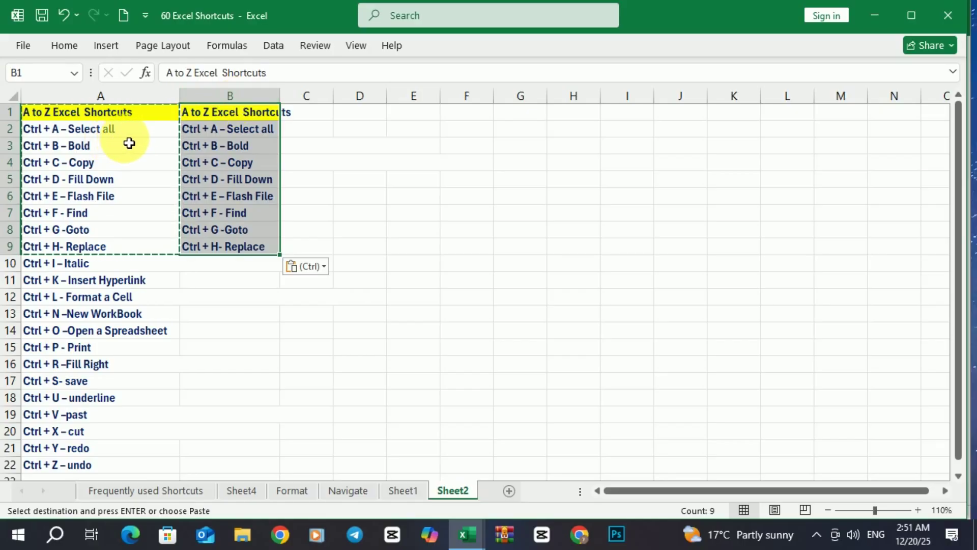
pyautogui.hotkey('ctrl', 'z')
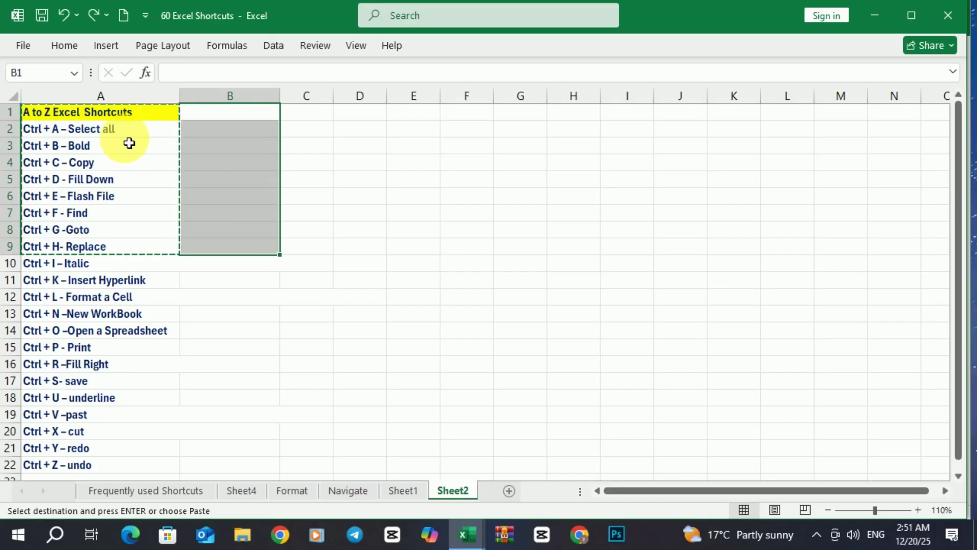
pyautogui.click(382, 229)
pyautogui.doubleClick(375, 228)
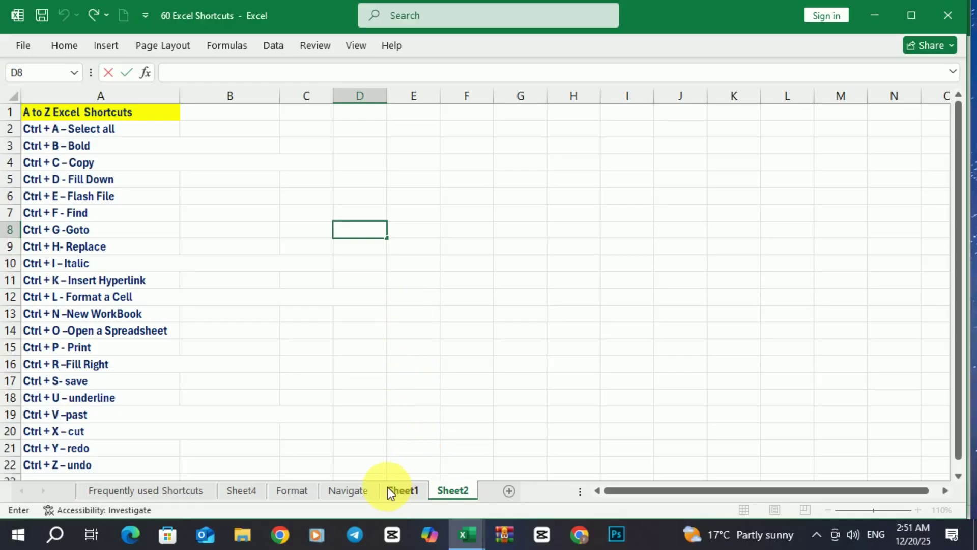
pyautogui.moveTo(460, 530)
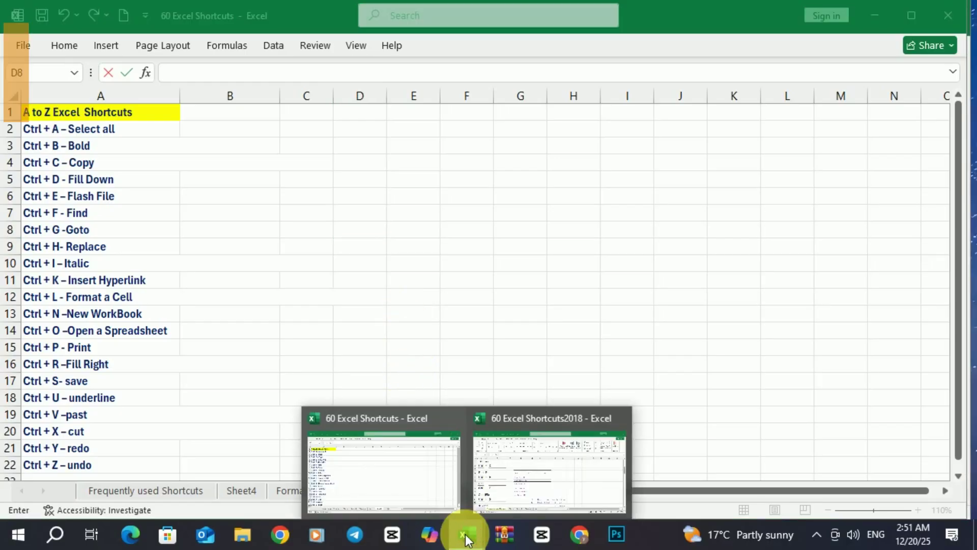
# Switch to the 60 Excel Shortcuts2018 workbook and select table column G through row 20.
pyautogui.click(541, 483)
pyautogui.click(239, 301)
pyautogui.click(423, 383)
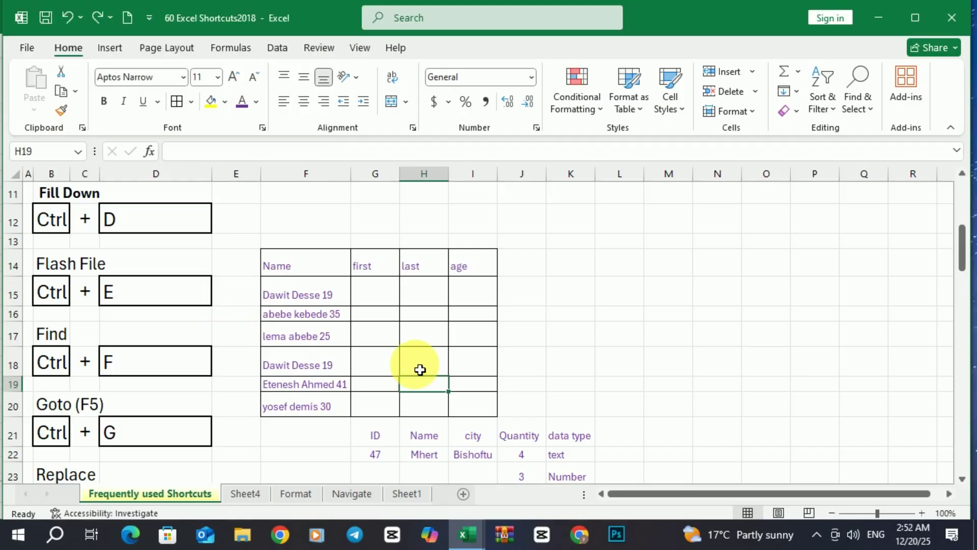
pyautogui.click(374, 272)
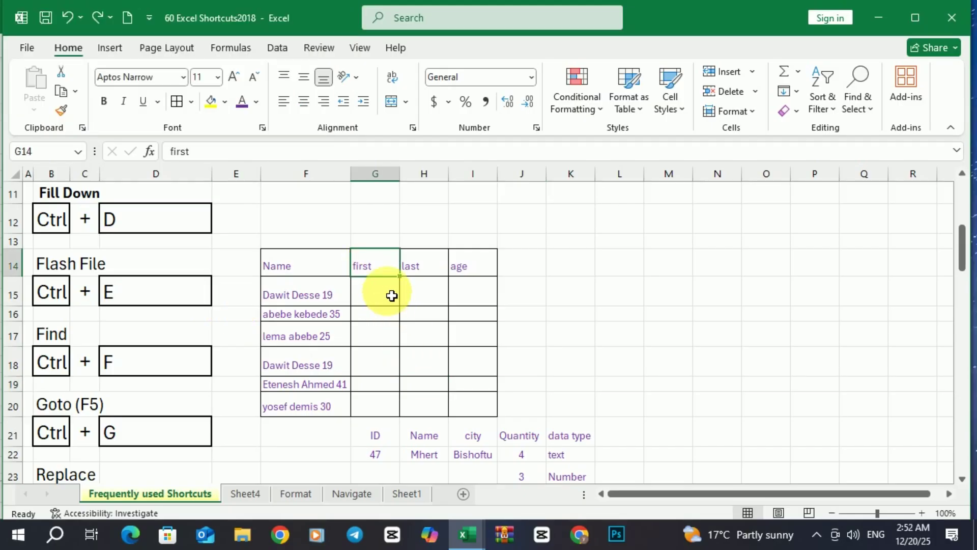
pyautogui.moveTo(377, 270); pyautogui.dragTo(378, 416)
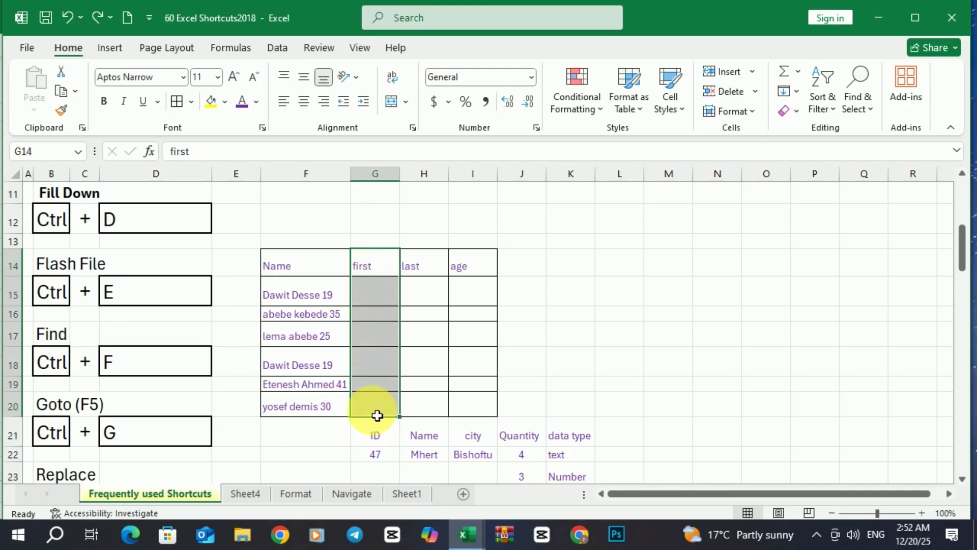
# Fill 'first' down column G with Ctrl+E, then undo that fill.
pyautogui.hotkey('ctrl', 'f')
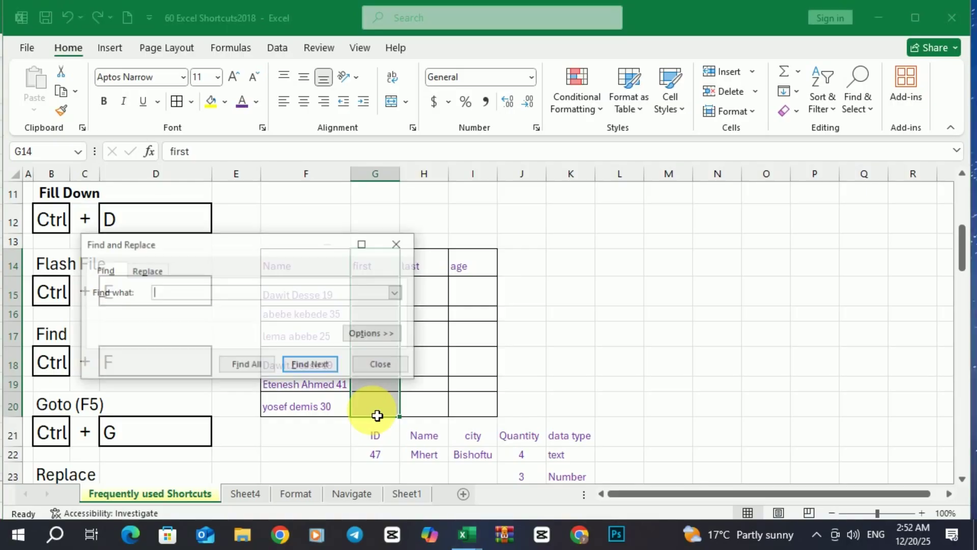
pyautogui.click(396, 247)
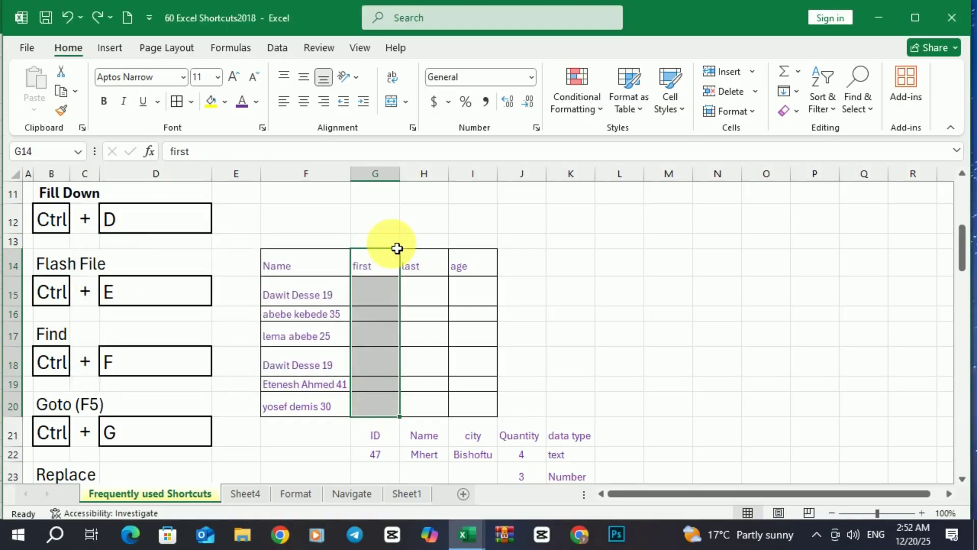
pyautogui.hotkey('ctrl', 'e')
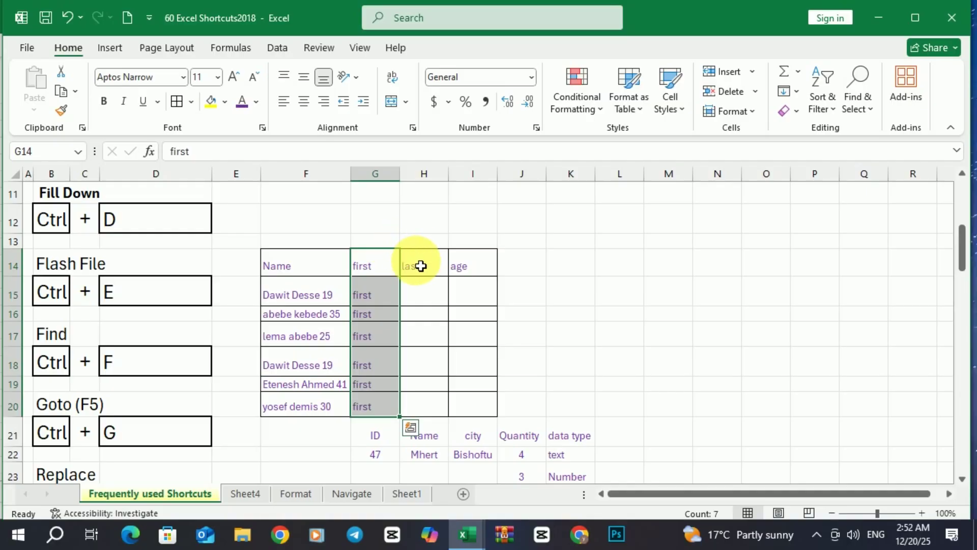
pyautogui.click(414, 264)
pyautogui.click(469, 274)
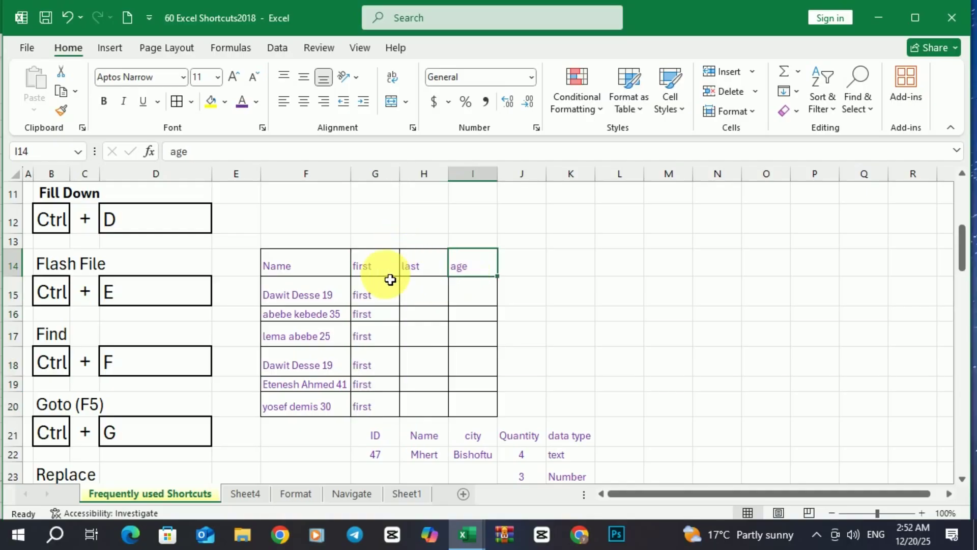
pyautogui.click(69, 20)
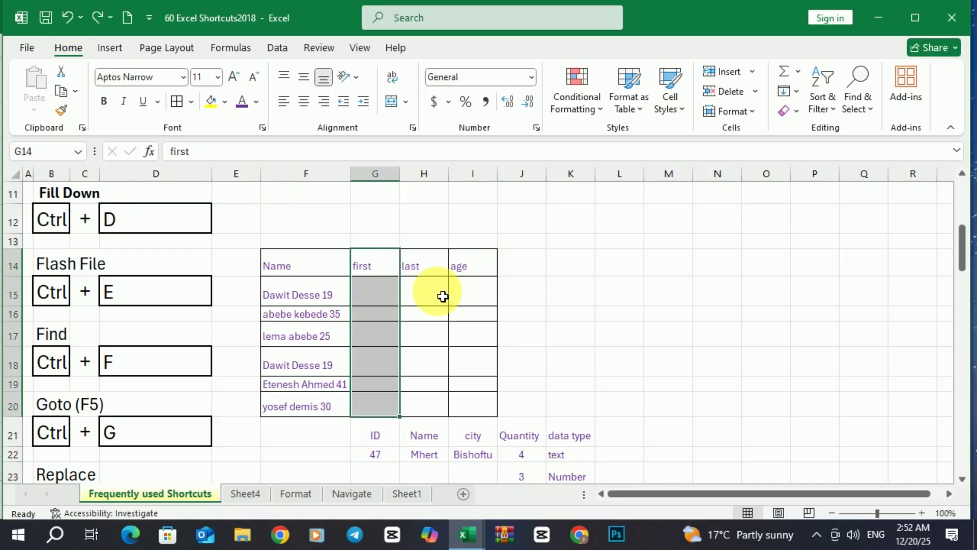
# Fill the first, last and age headers down to row 20 with Ctrl+D, then undo.
pyautogui.moveTo(375, 275); pyautogui.dragTo(467, 406)
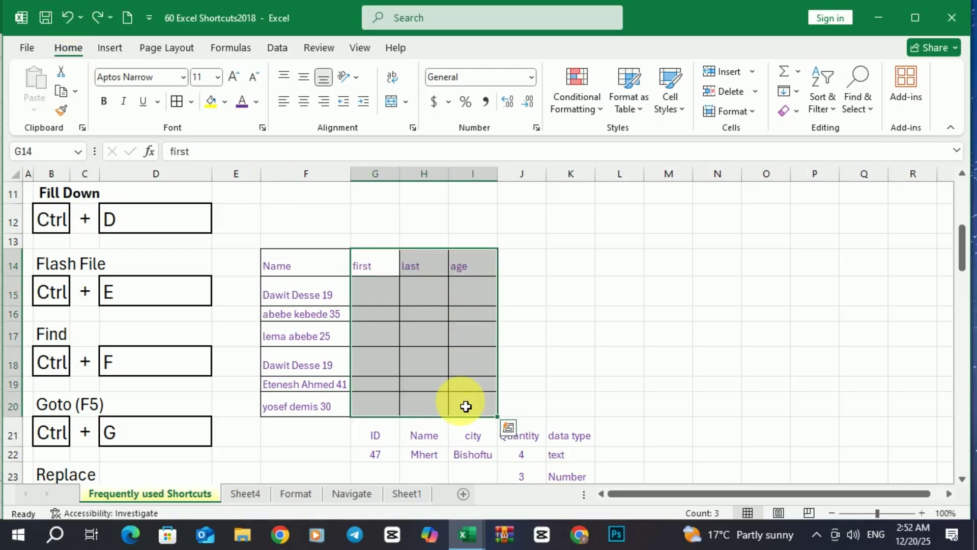
pyautogui.hotkey('ctrl', 'd')
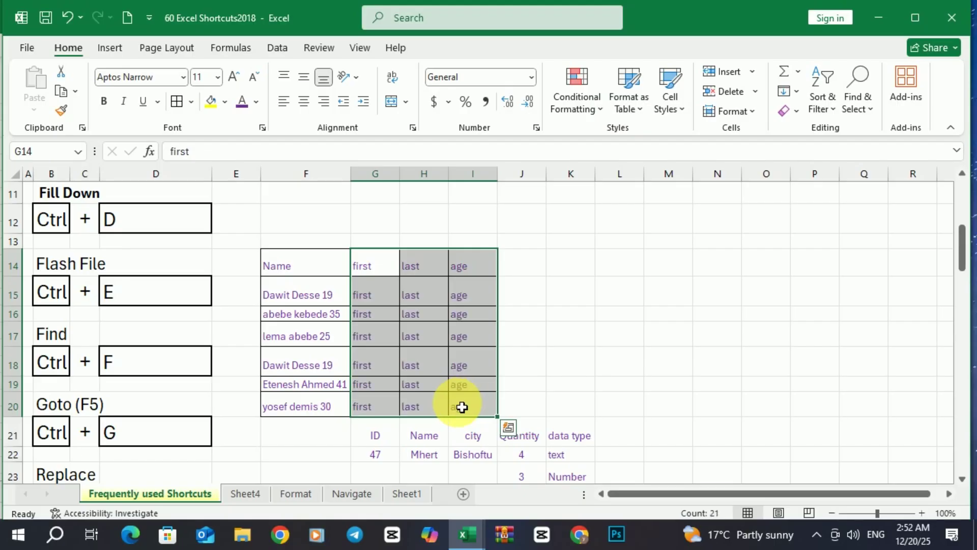
pyautogui.click(539, 326)
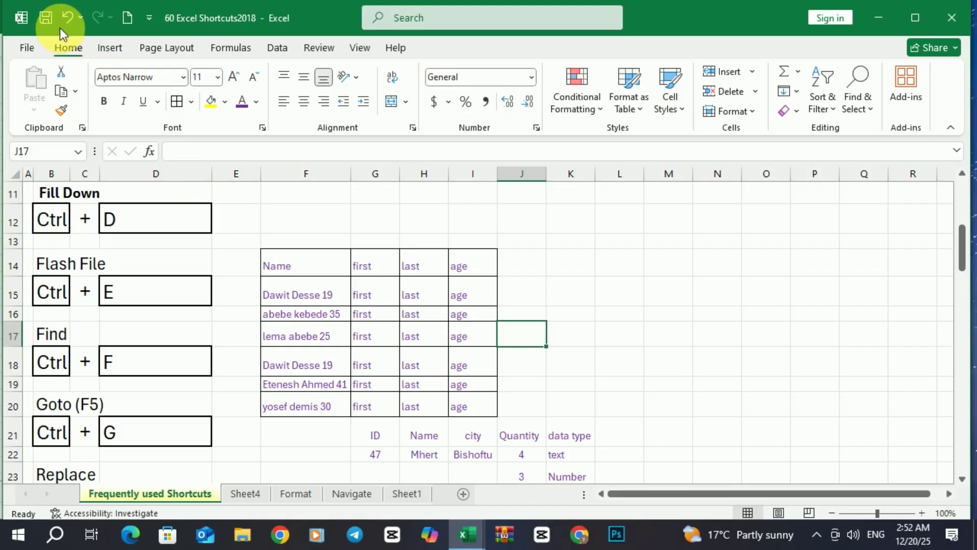
pyautogui.click(66, 17)
pyautogui.click(369, 271)
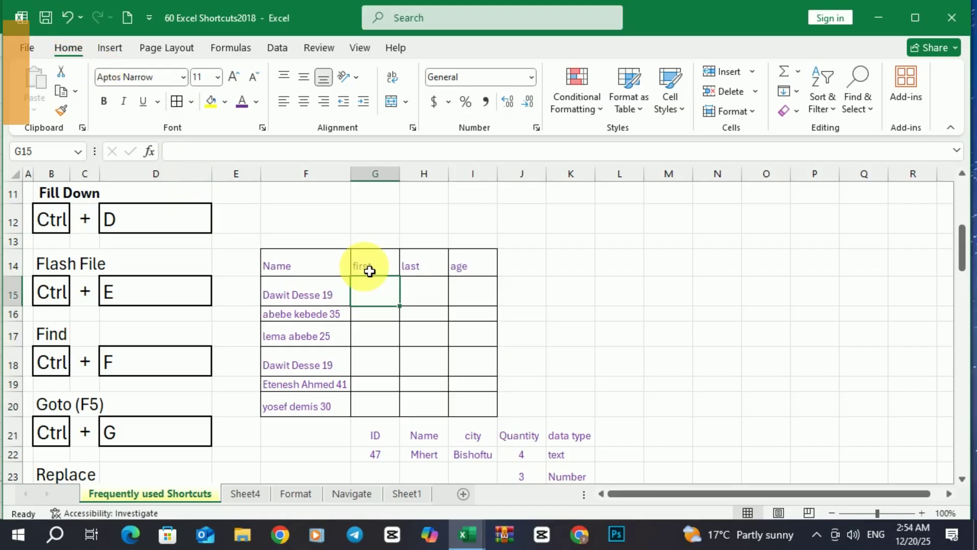
pyautogui.press('Down')
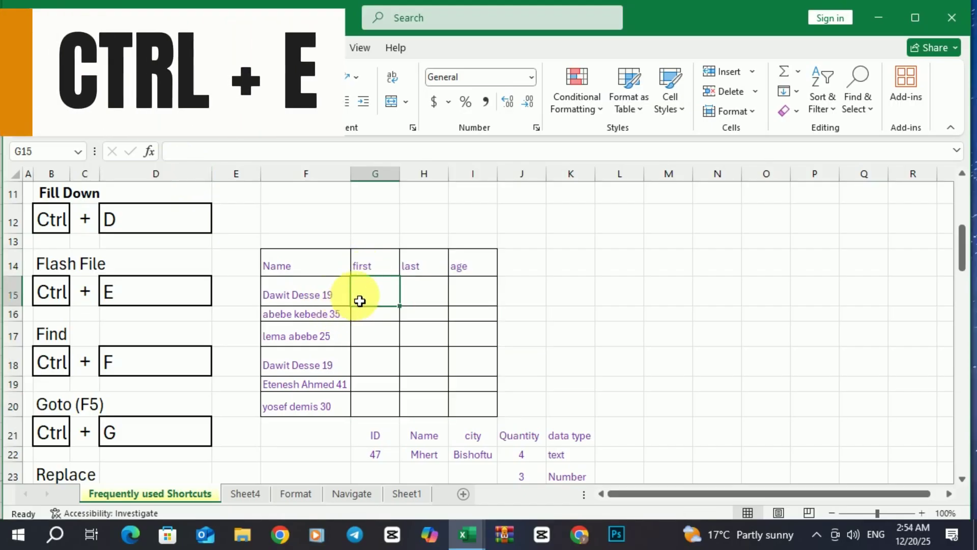
pyautogui.click(432, 304)
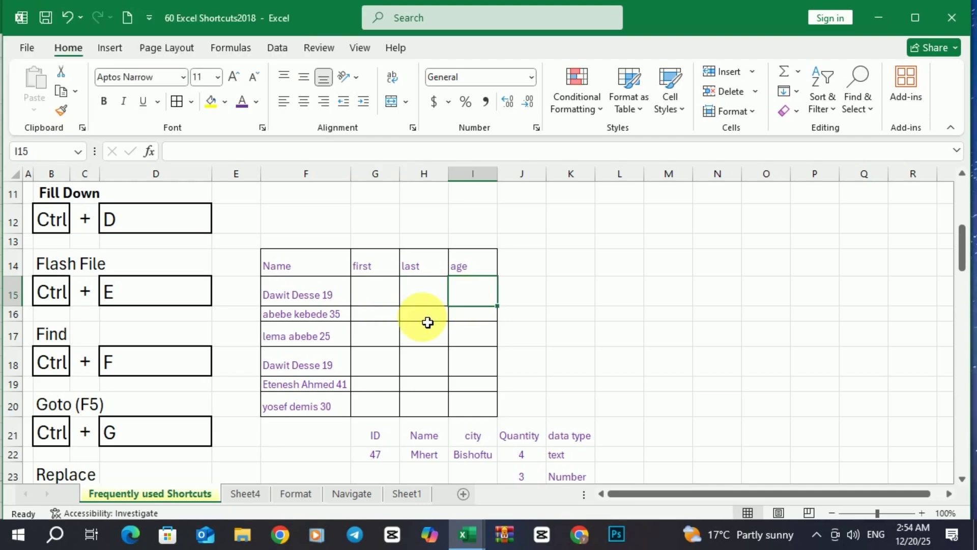
pyautogui.click(386, 317)
pyautogui.click(438, 331)
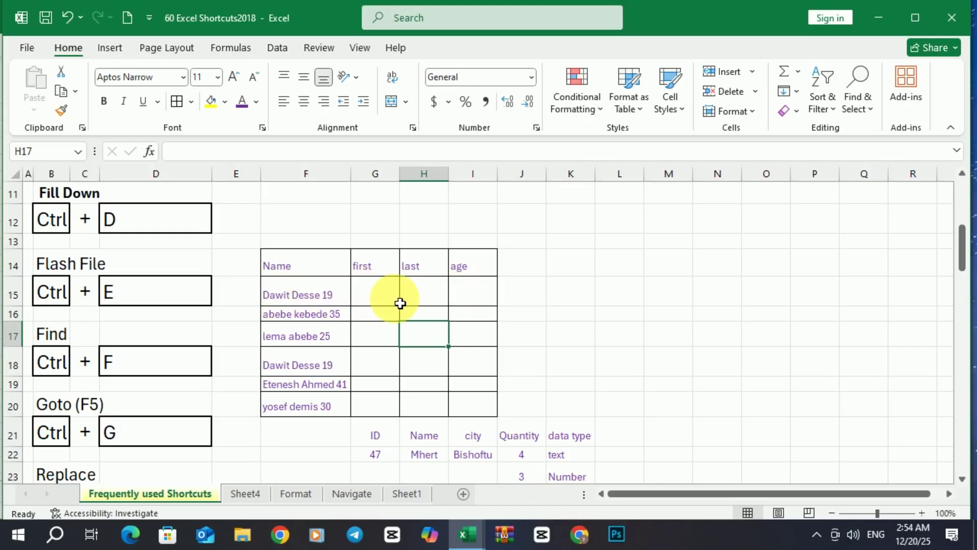
pyautogui.click(381, 304)
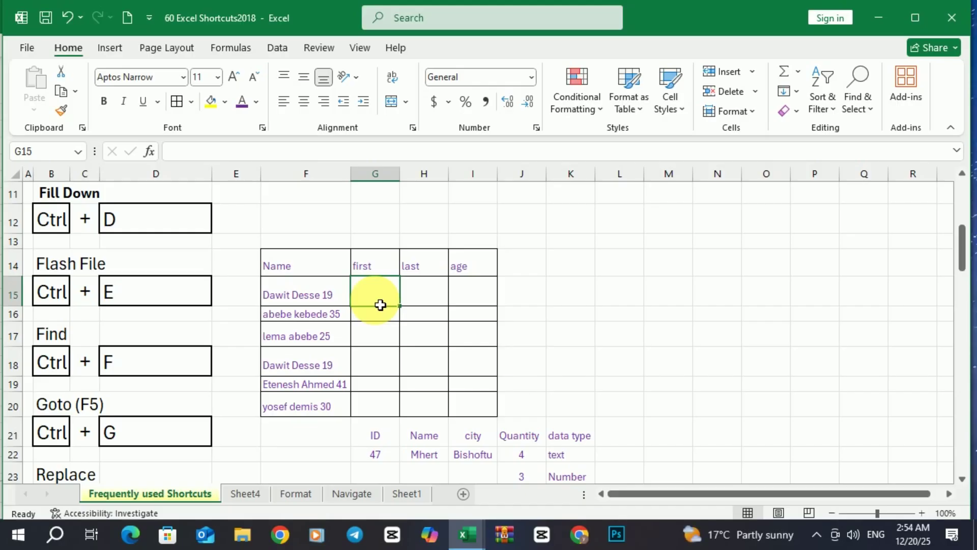
pyautogui.write('Dawit')
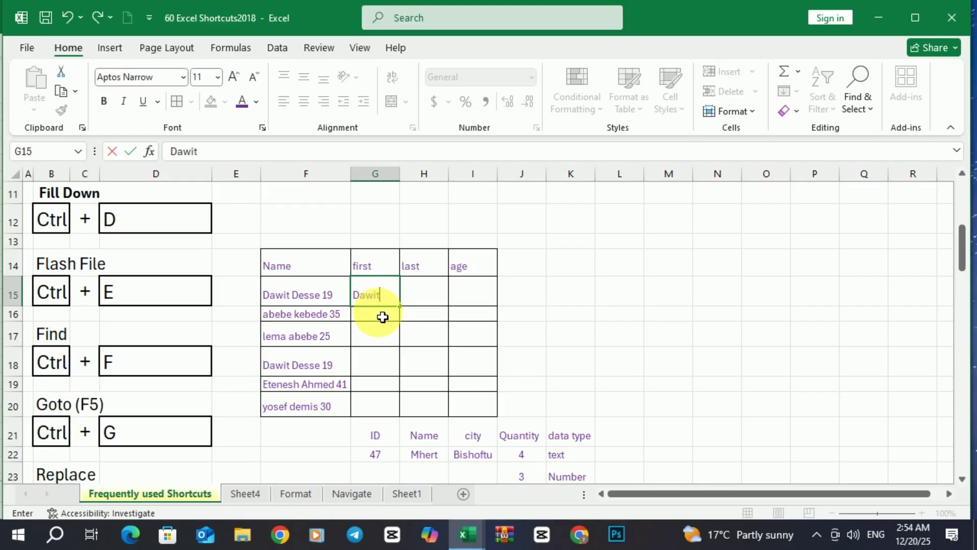
pyautogui.press('Return')
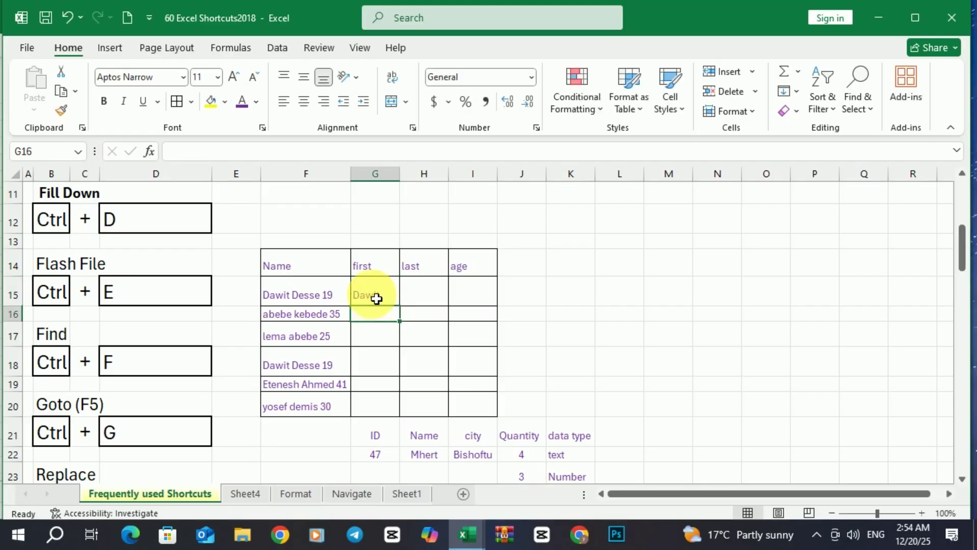
pyautogui.moveTo(375, 300); pyautogui.dragTo(377, 411)
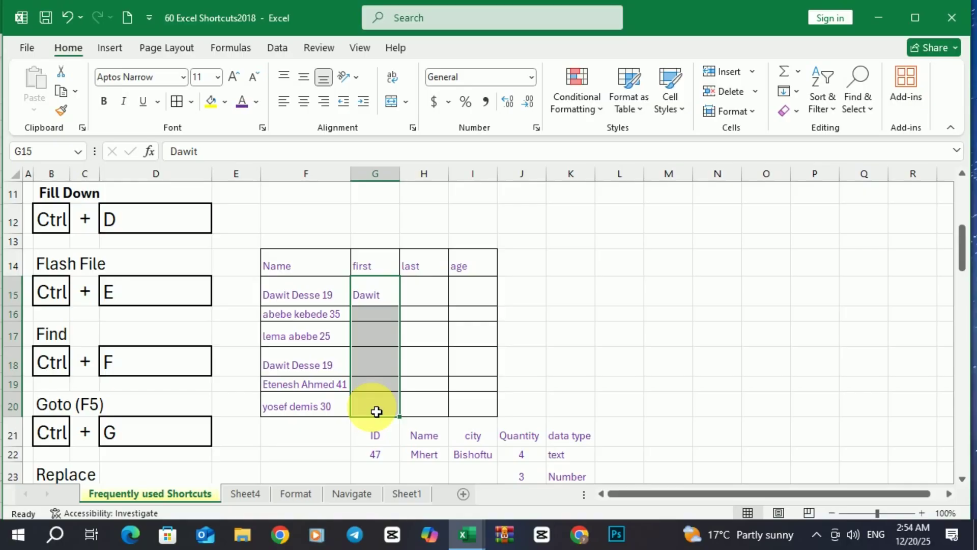
pyautogui.hotkey('ctrl', 'e')
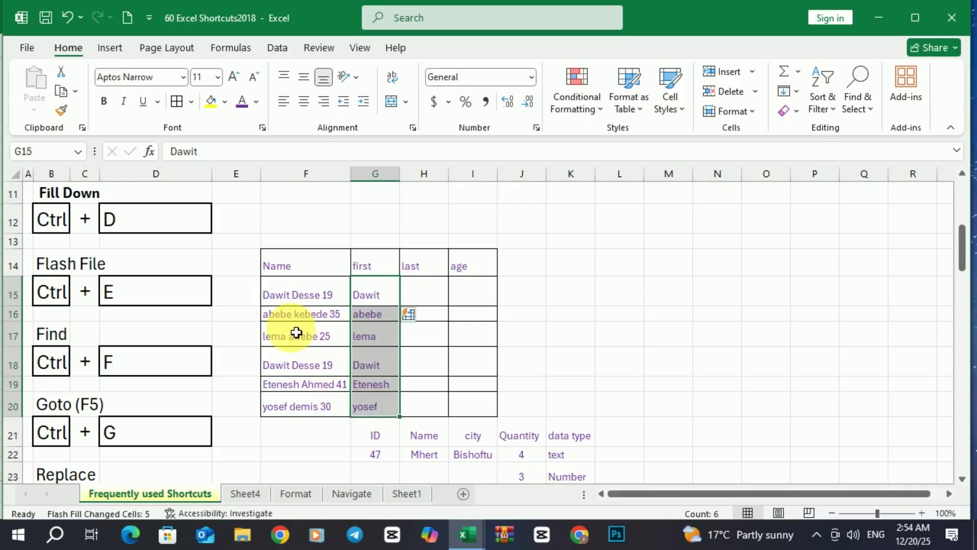
pyautogui.click(427, 291)
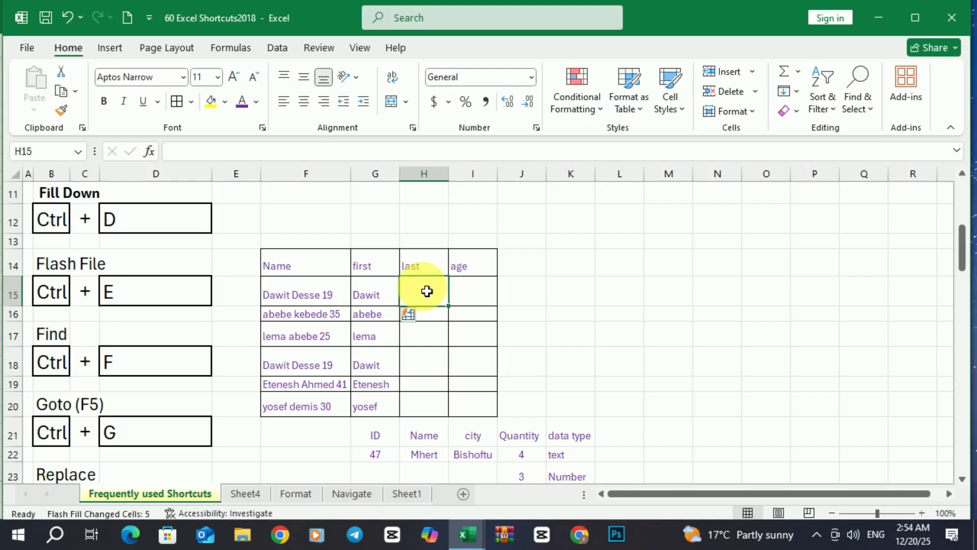
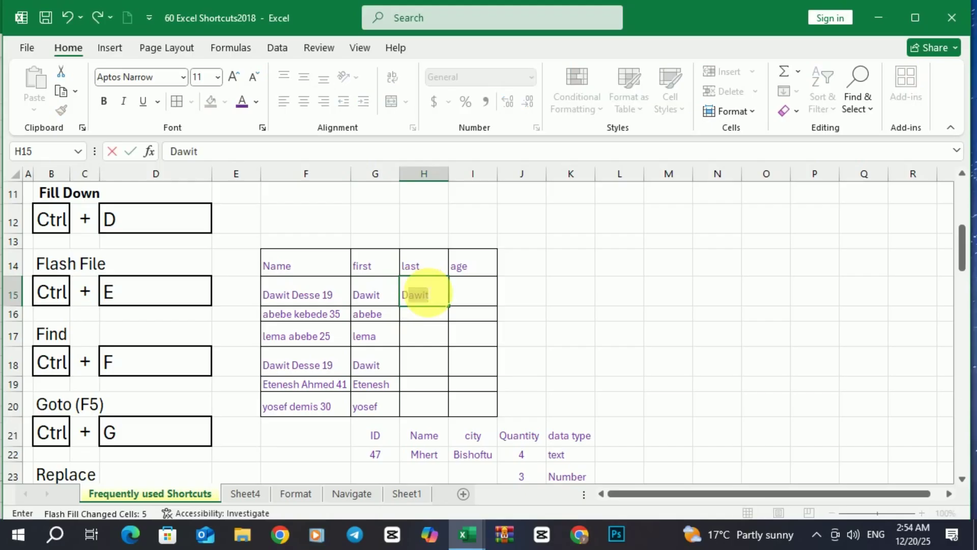
pyautogui.press('Return')
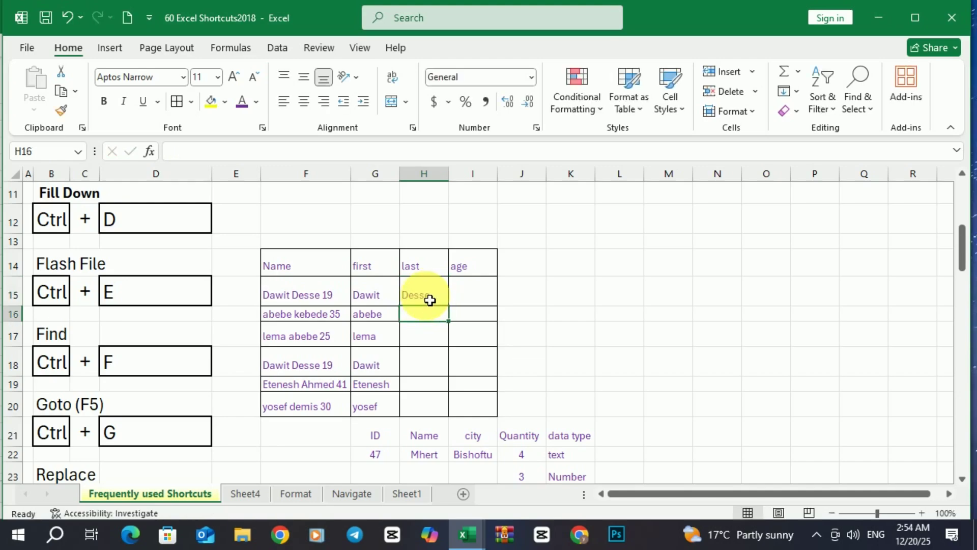
pyautogui.moveTo(427, 298); pyautogui.dragTo(429, 412)
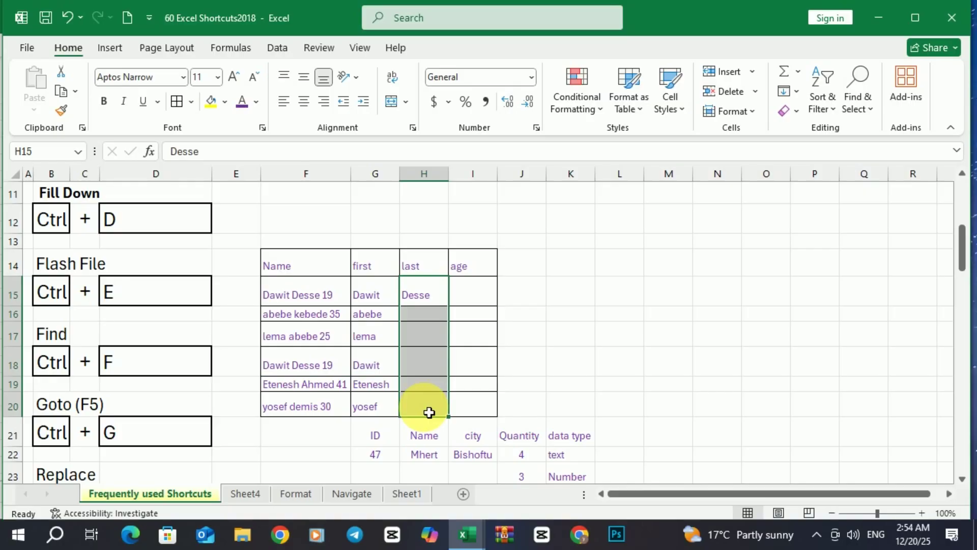
pyautogui.hotkey('ctrl', 'e')
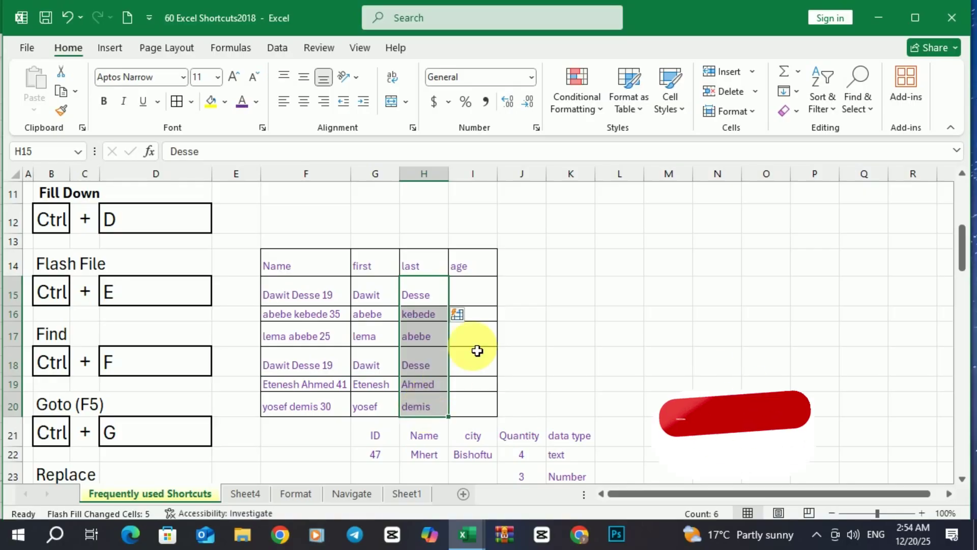
pyautogui.click(466, 294)
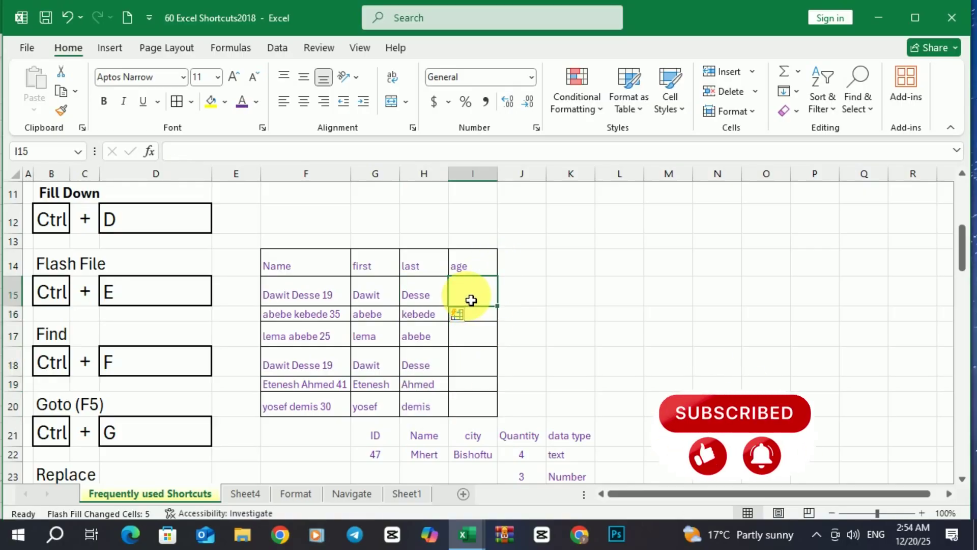
pyautogui.write('19')
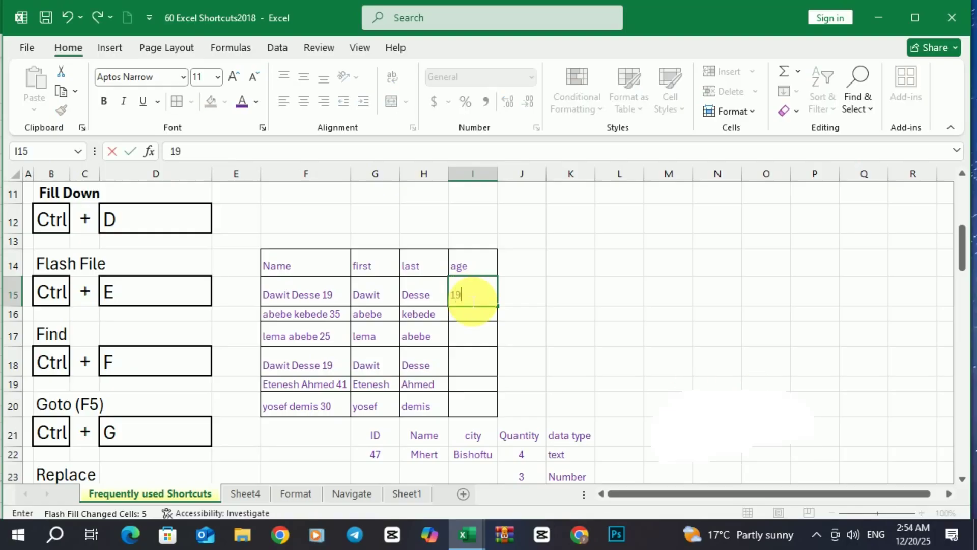
pyautogui.press('Return')
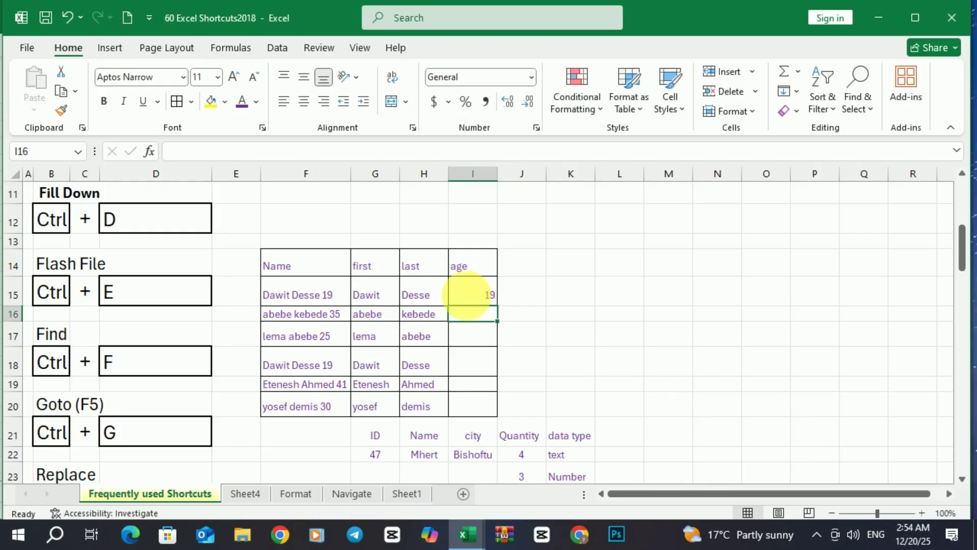
pyautogui.hotkey('ctrl', 'e')
pyautogui.click(490, 201)
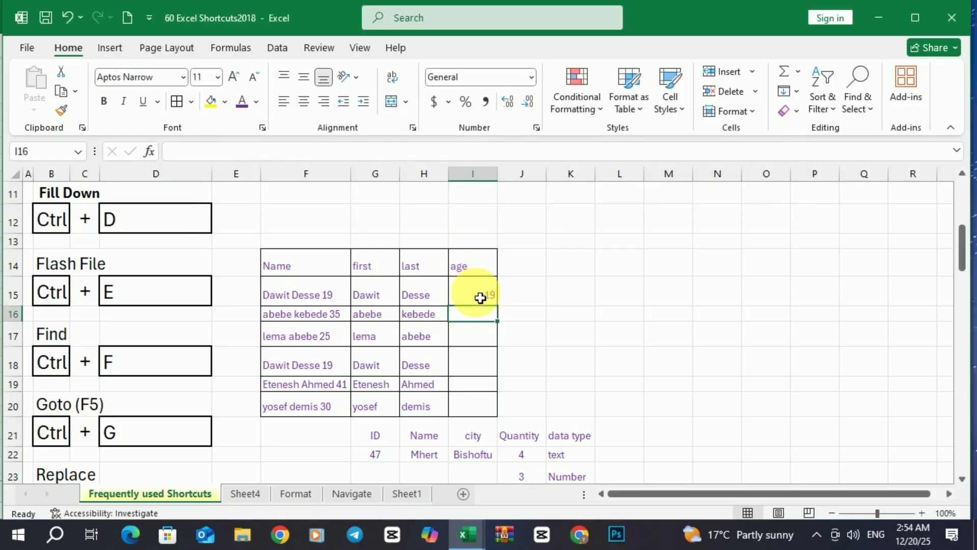
pyautogui.moveTo(481, 298); pyautogui.dragTo(482, 405)
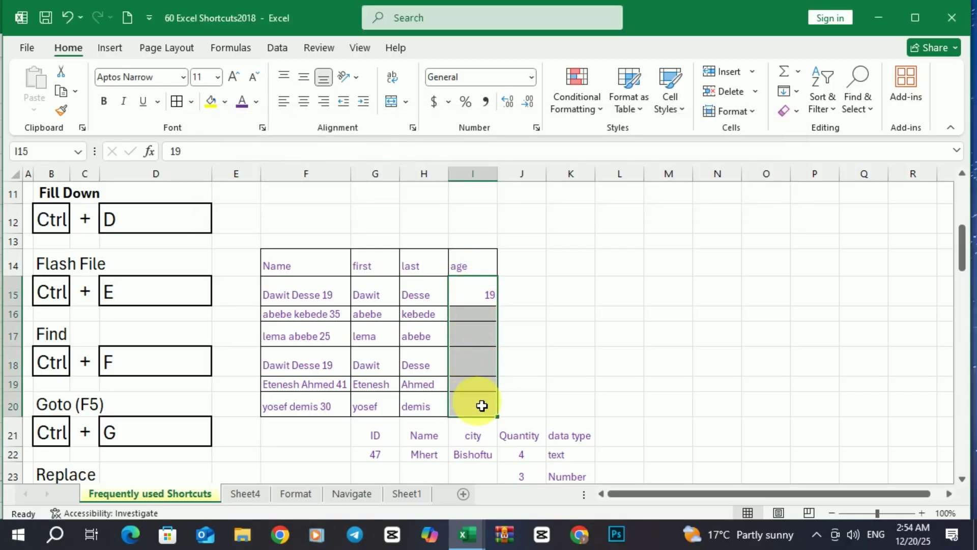
pyautogui.hotkey('ctrl', 'e')
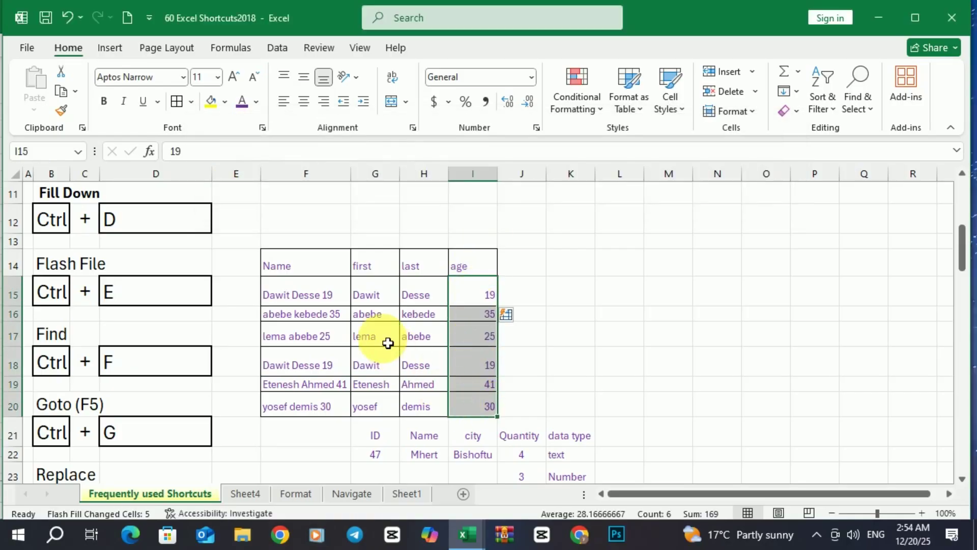
pyautogui.moveTo(377, 321); pyautogui.dragTo(451, 384)
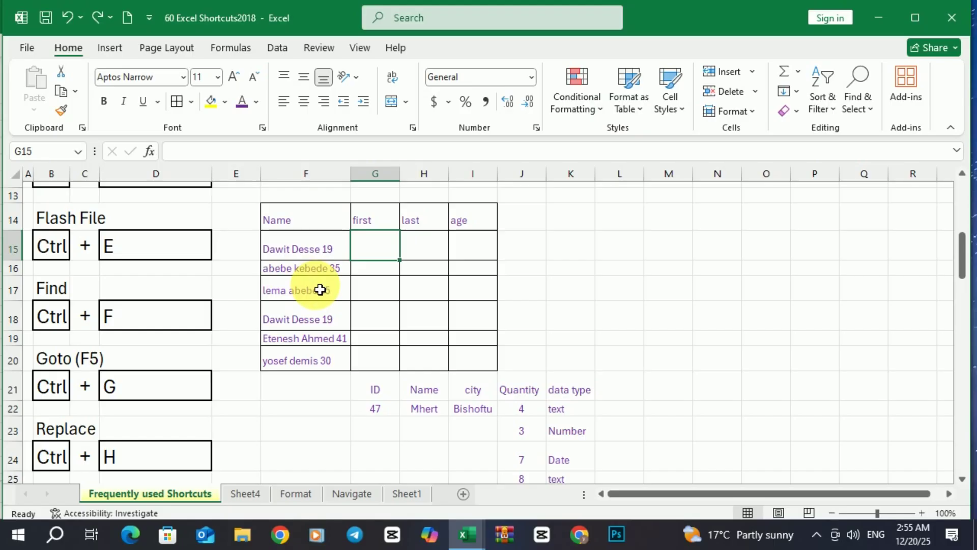
pyautogui.scroll(1, 319, 289)
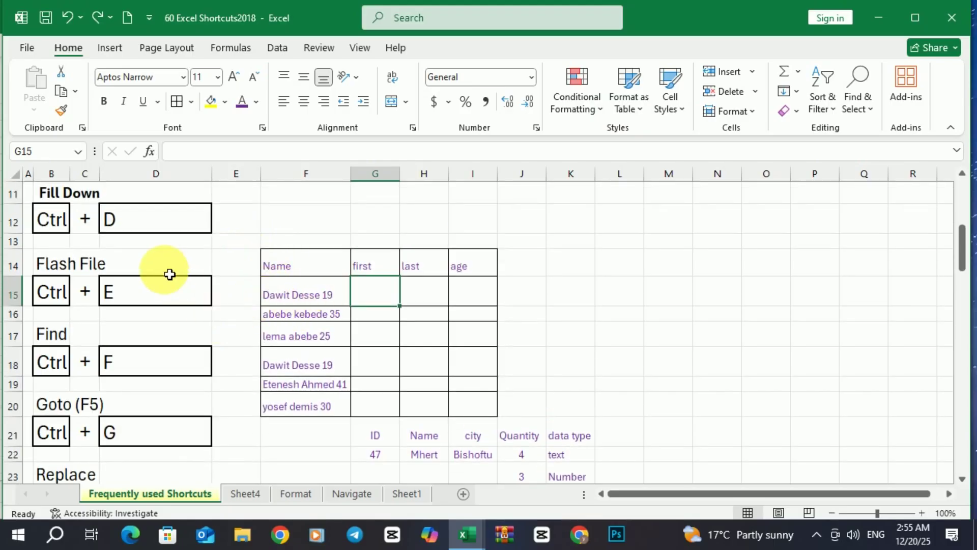
pyautogui.scroll(3, 168, 273)
pyautogui.click(20, 179)
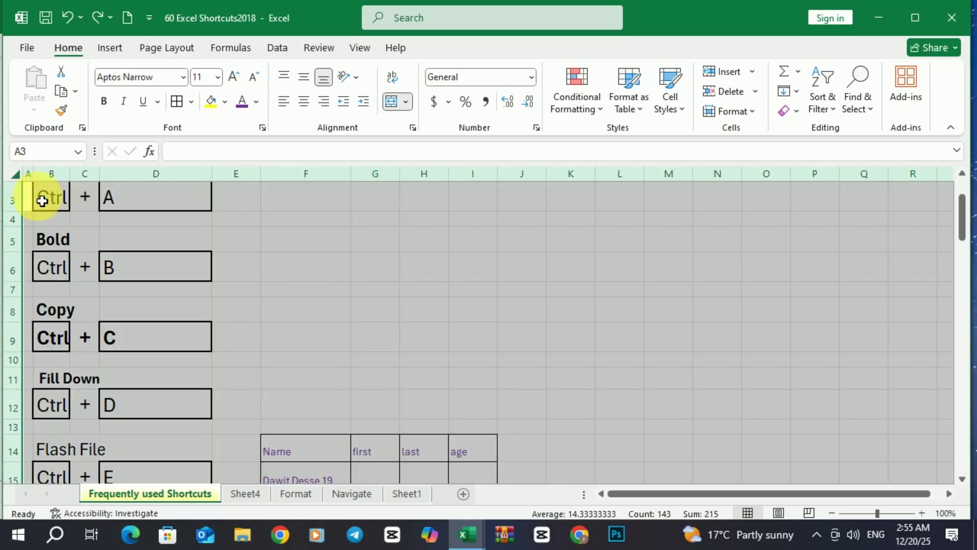
pyautogui.scroll(-1, 160, 289)
pyautogui.scroll(-2, 161, 289)
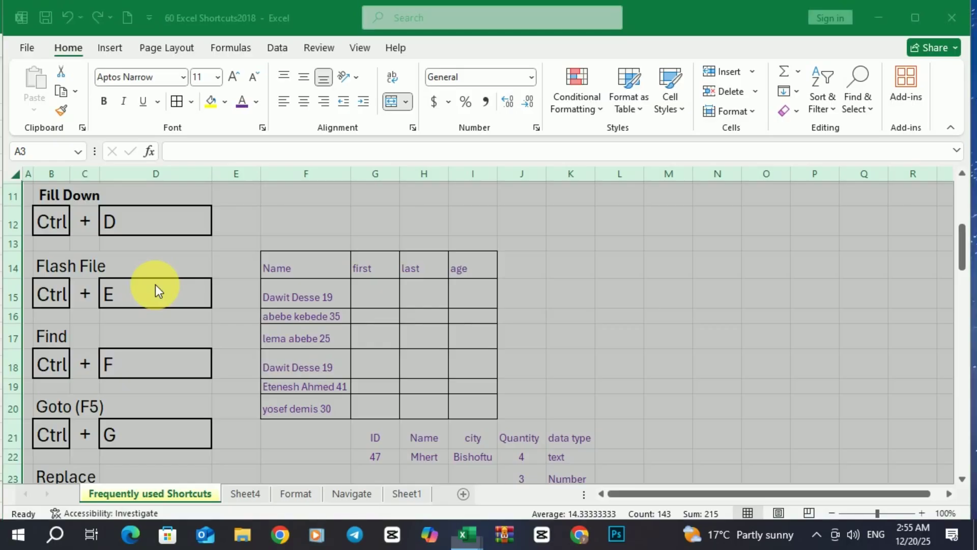
pyautogui.hotkey('ctrl', 'f')
pyautogui.moveTo(179, 268); pyautogui.dragTo(320, 272)
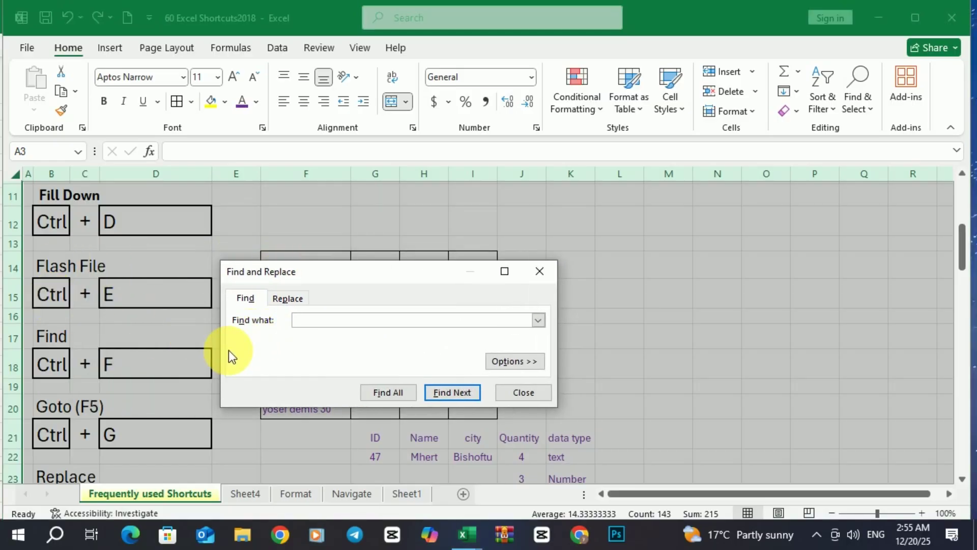
pyautogui.write('ctrl')
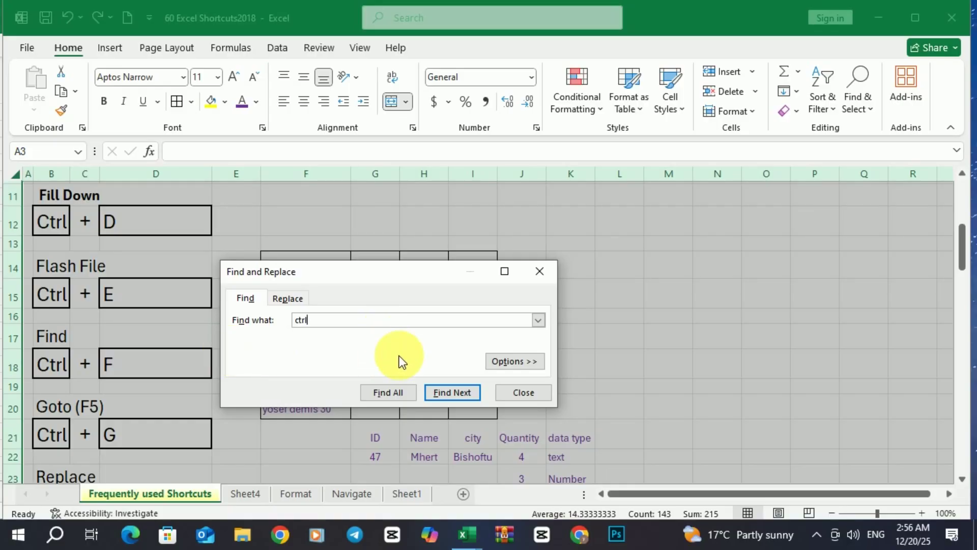
pyautogui.click(395, 392)
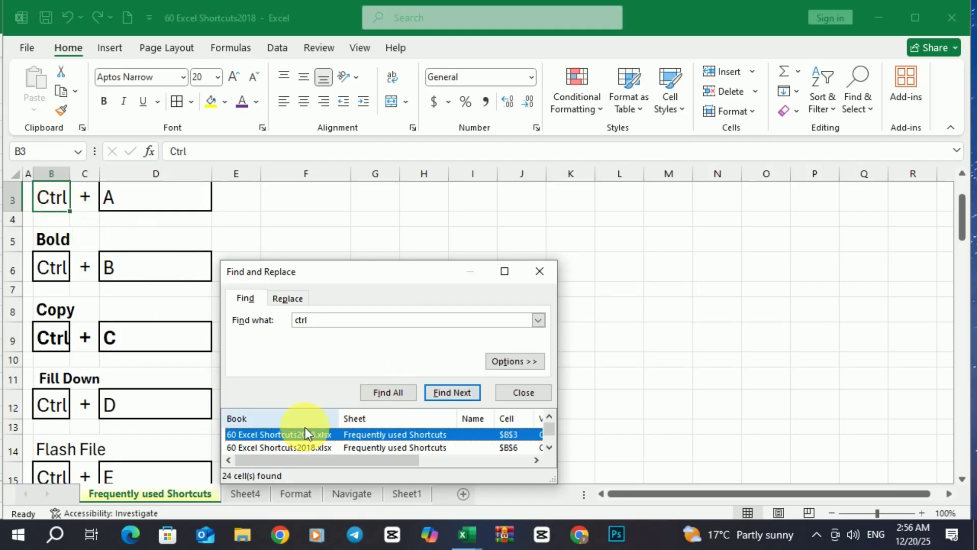
pyautogui.scroll(-2, 285, 442)
pyautogui.scroll(-5, 278, 443)
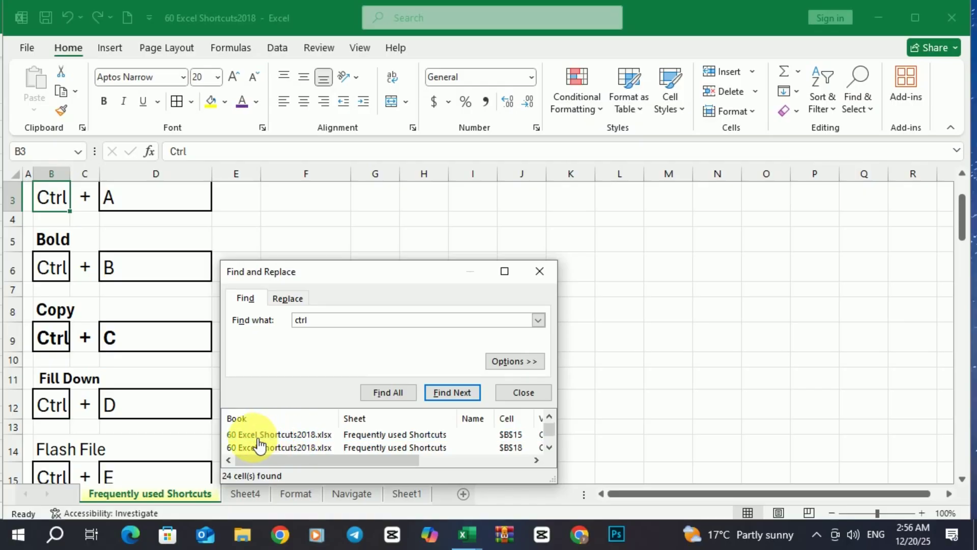
pyautogui.scroll(-1, 530, 453)
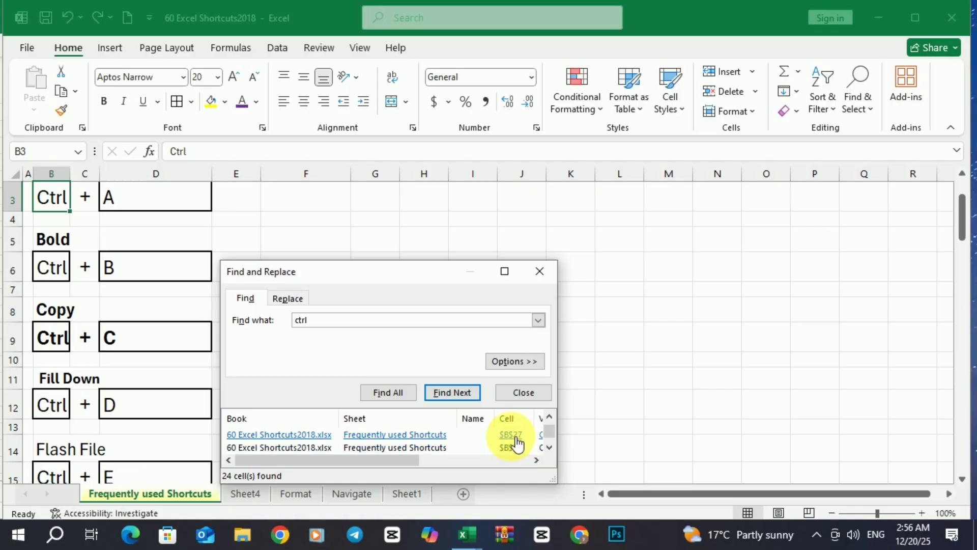
pyautogui.click(517, 438)
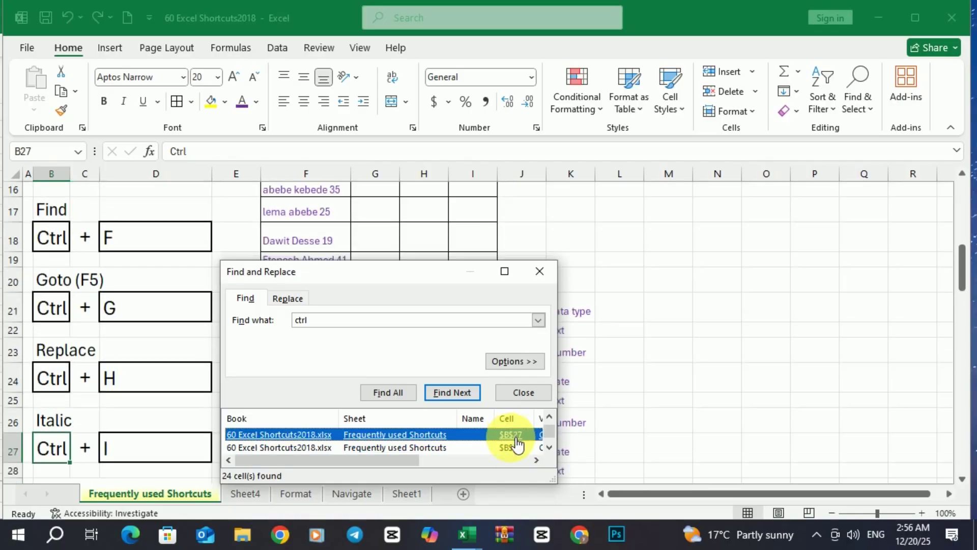
pyautogui.scroll(1, 517, 438)
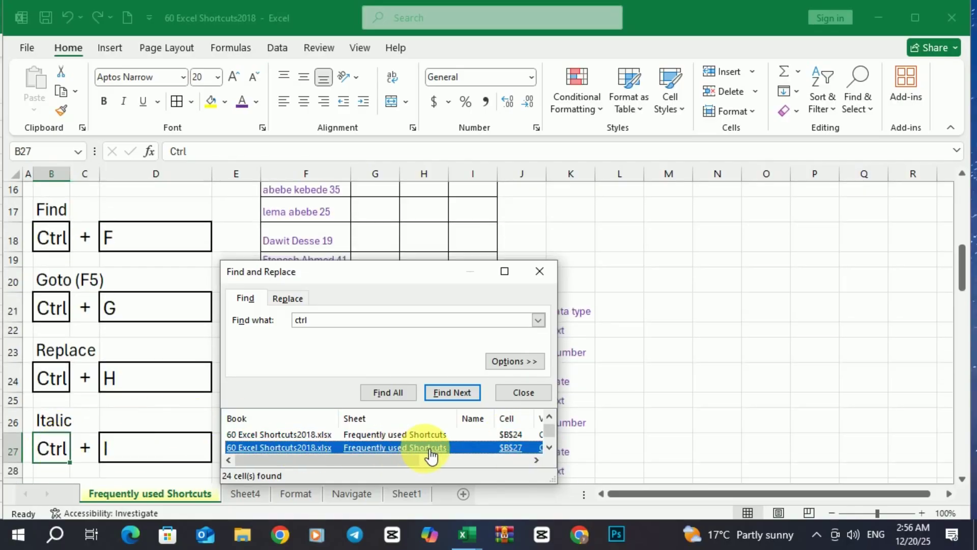
pyautogui.scroll(2, 458, 446)
pyautogui.click(517, 436)
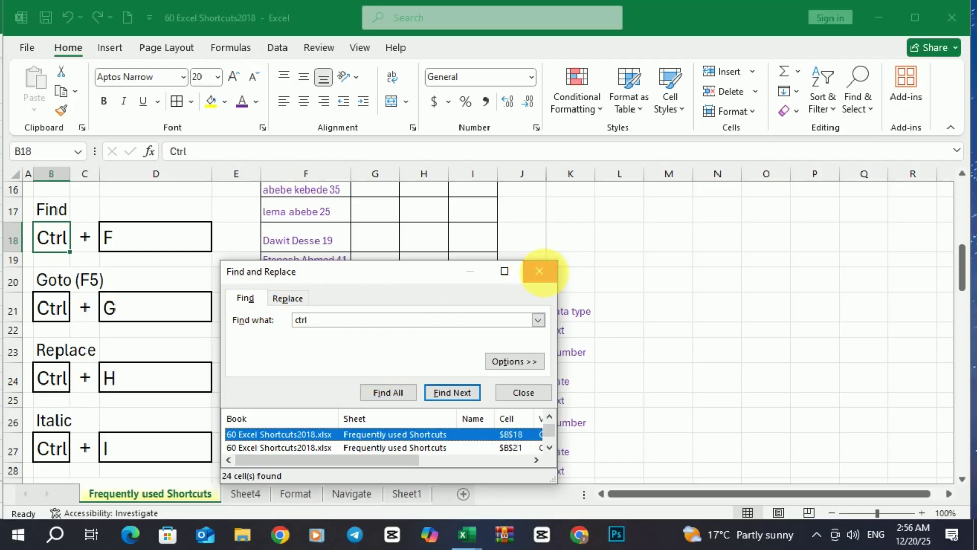
pyautogui.click(541, 273)
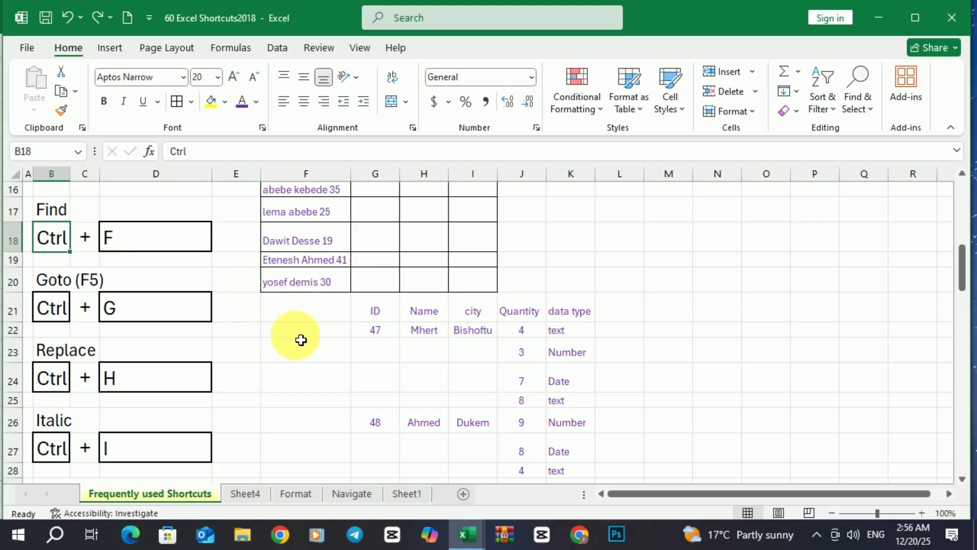
# Select the ID, Name, city, Quantity and data type table block G21:K31.
pyautogui.scroll(-1, 301, 340)
pyautogui.scroll(-1, 300, 340)
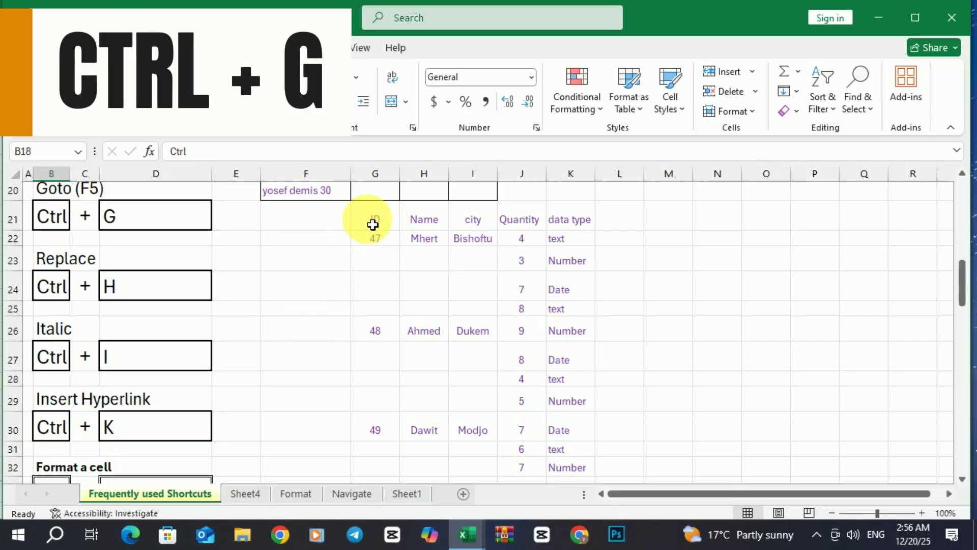
pyautogui.moveTo(374, 224); pyautogui.dragTo(566, 463)
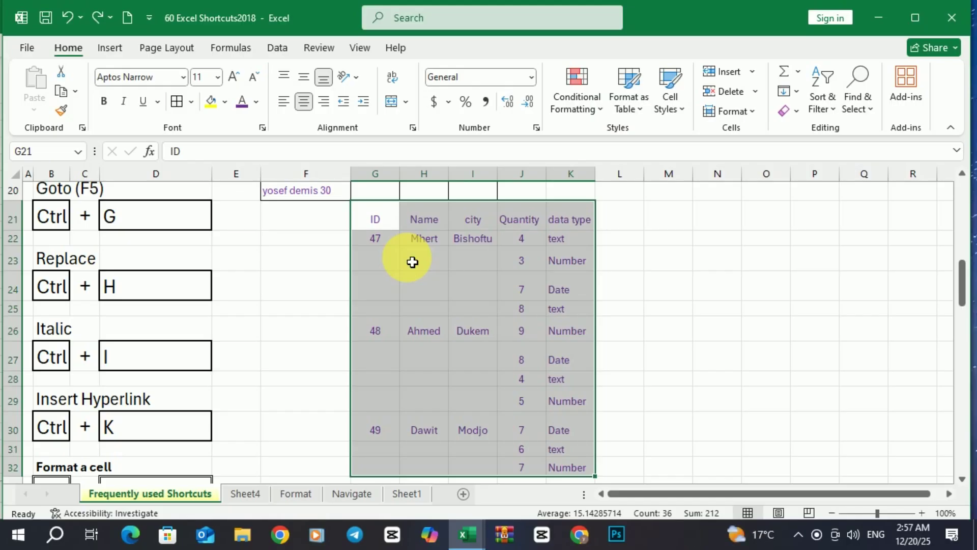
# Use Go To Special with Blanks to select only the table's empty cells.
pyautogui.hotkey('ctrl', 'g')
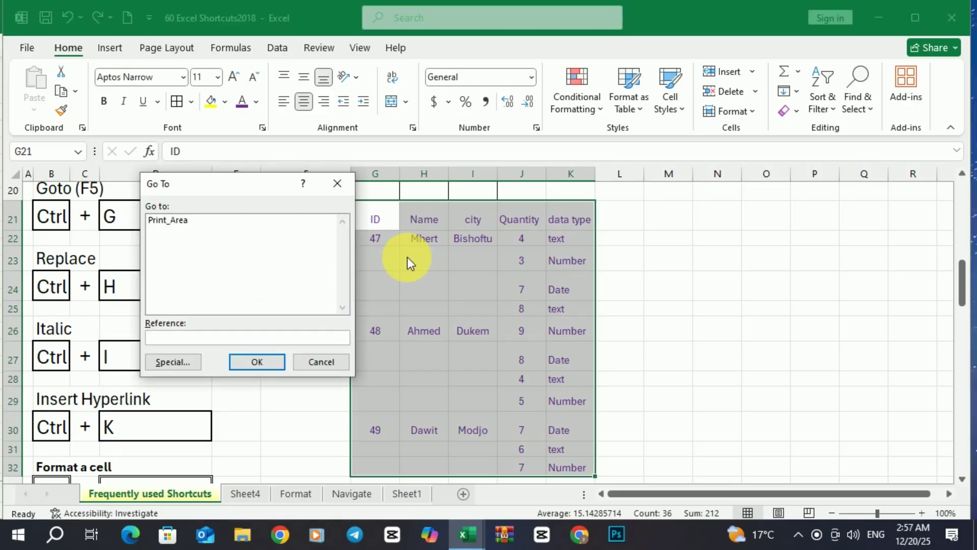
pyautogui.moveTo(273, 184); pyautogui.dragTo(255, 184)
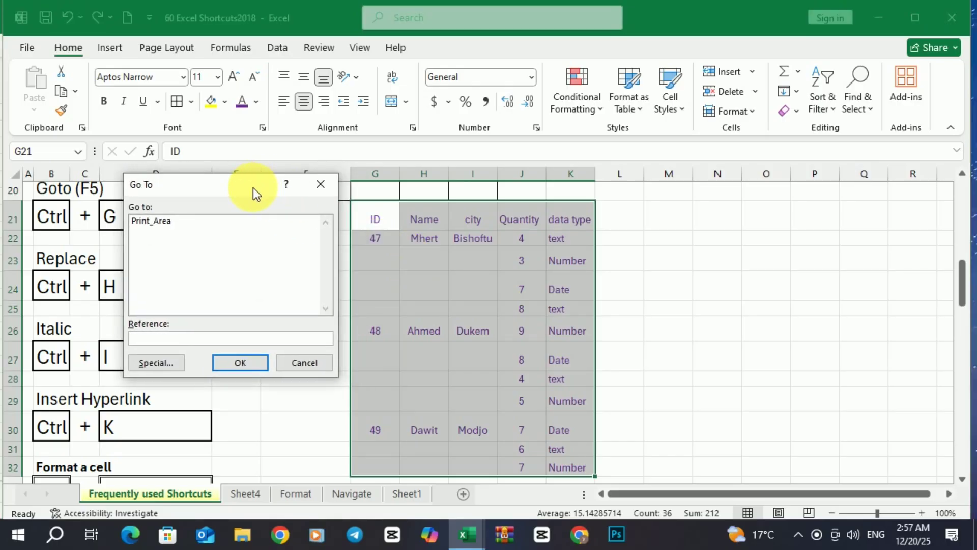
pyautogui.click(151, 363)
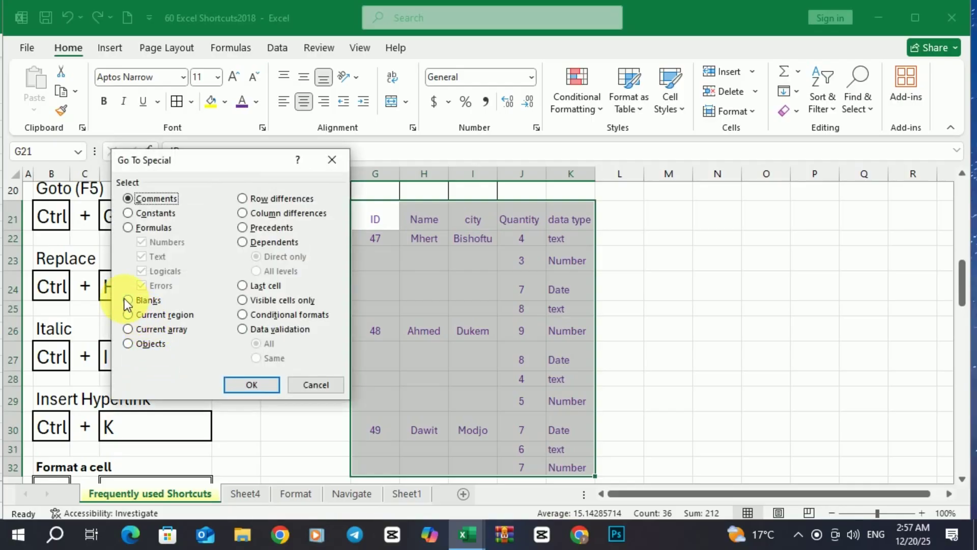
pyautogui.click(128, 301)
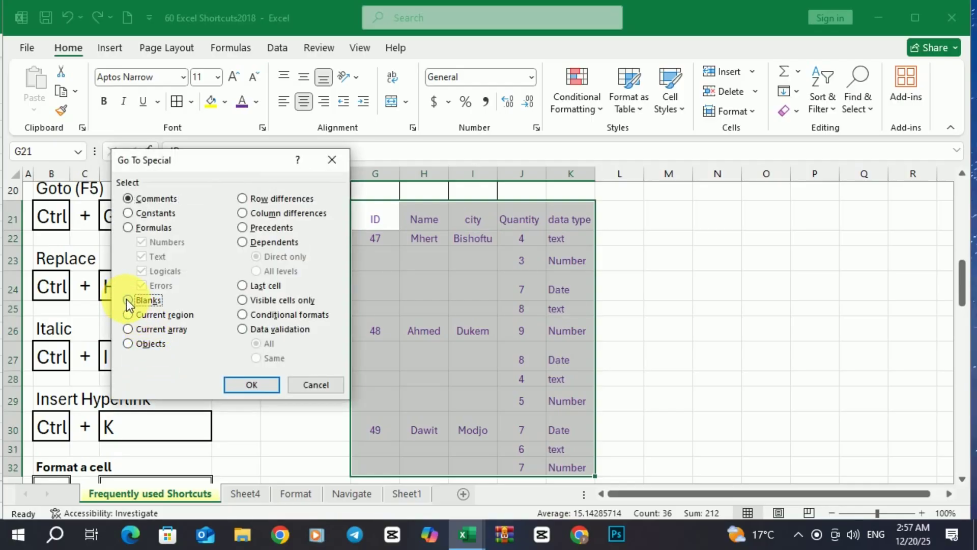
pyautogui.click(240, 389)
pyautogui.scroll(-2, 443, 349)
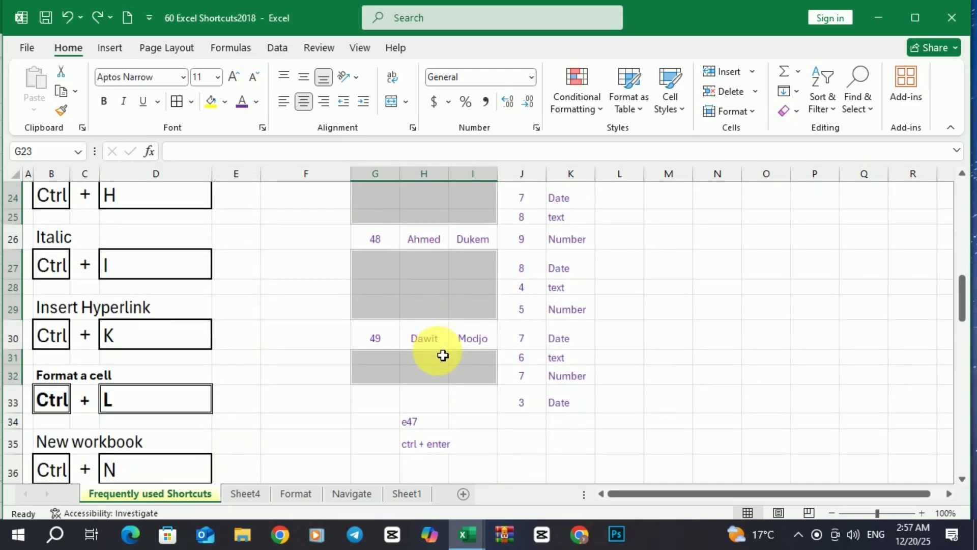
pyautogui.scroll(2, 440, 355)
pyautogui.scroll(1, 440, 355)
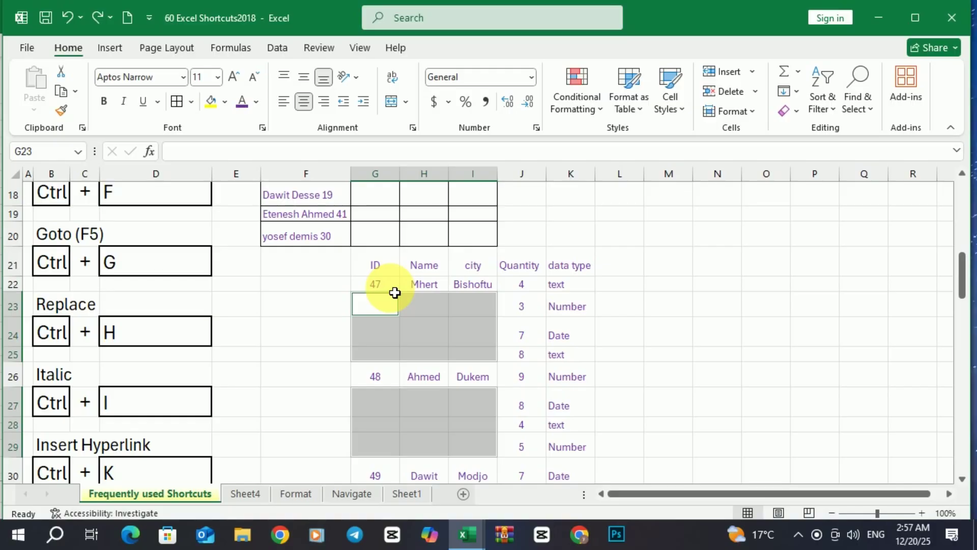
pyautogui.write('=')
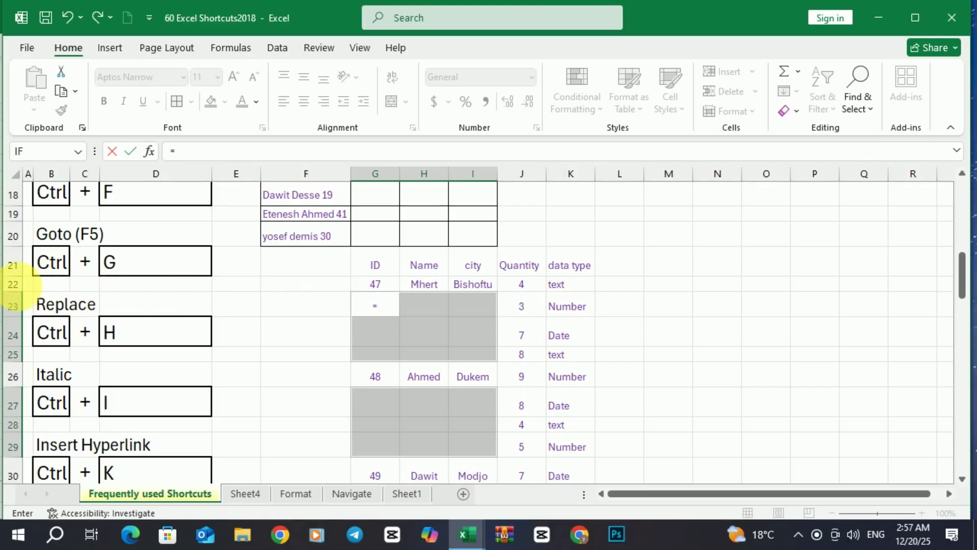
pyautogui.click(382, 289)
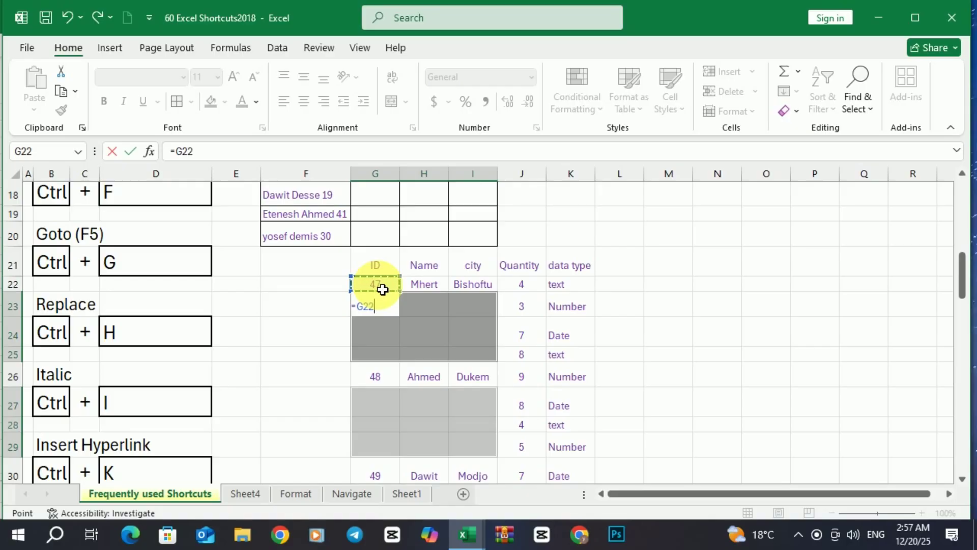
pyautogui.hotkey('ctrl', 'Return')
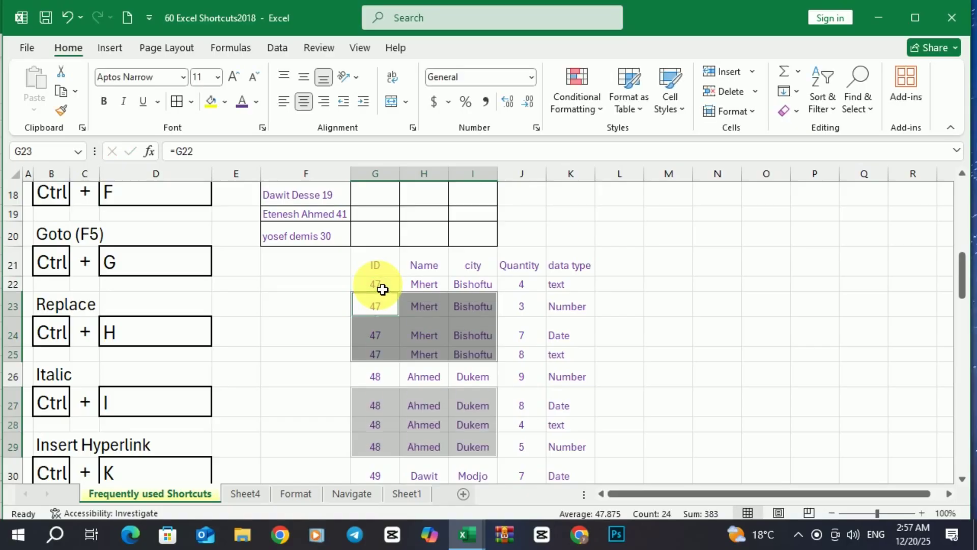
pyautogui.scroll(-1, 443, 379)
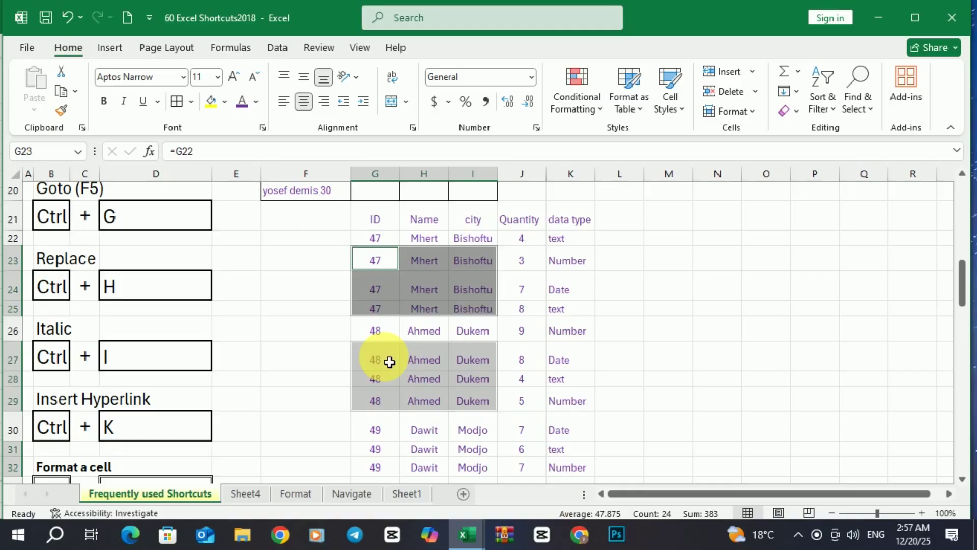
pyautogui.scroll(1, 389, 362)
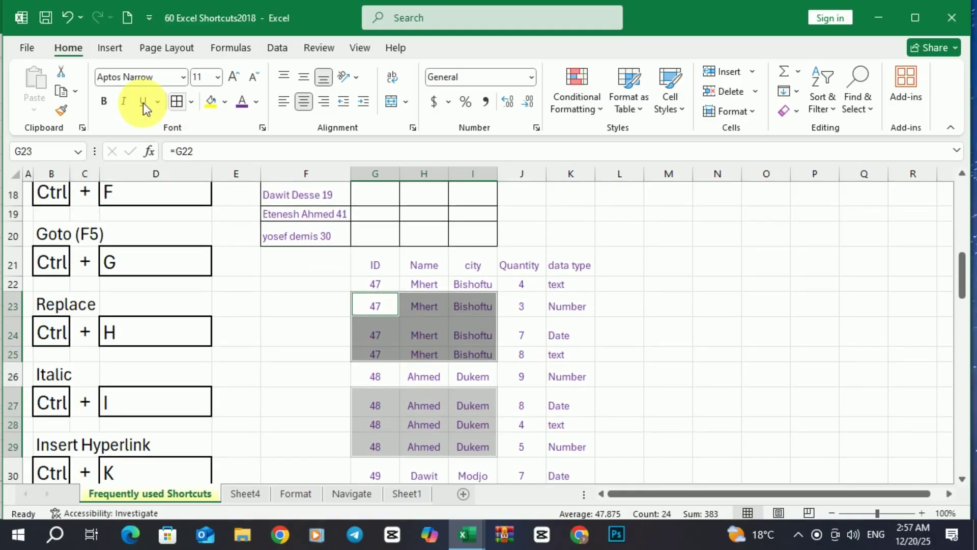
pyautogui.click(66, 18)
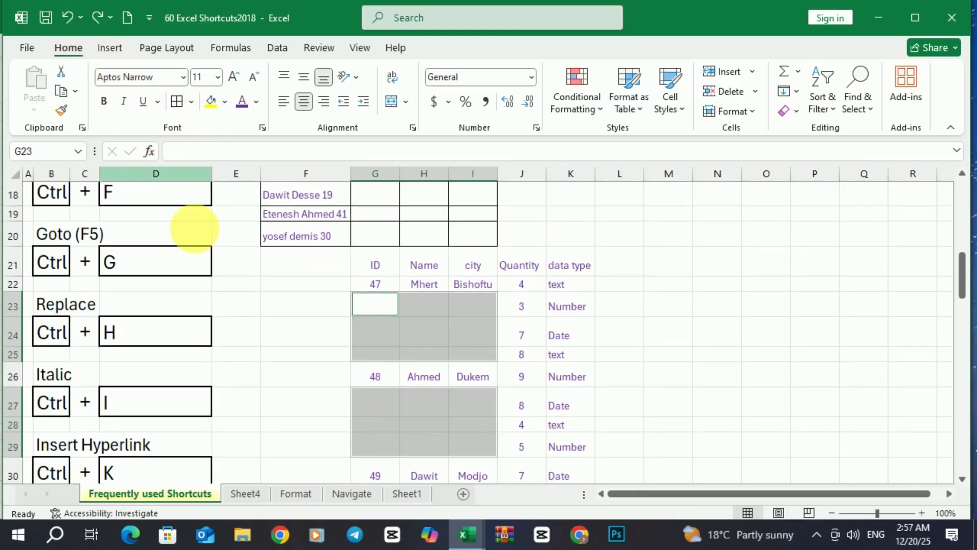
pyautogui.click(321, 309)
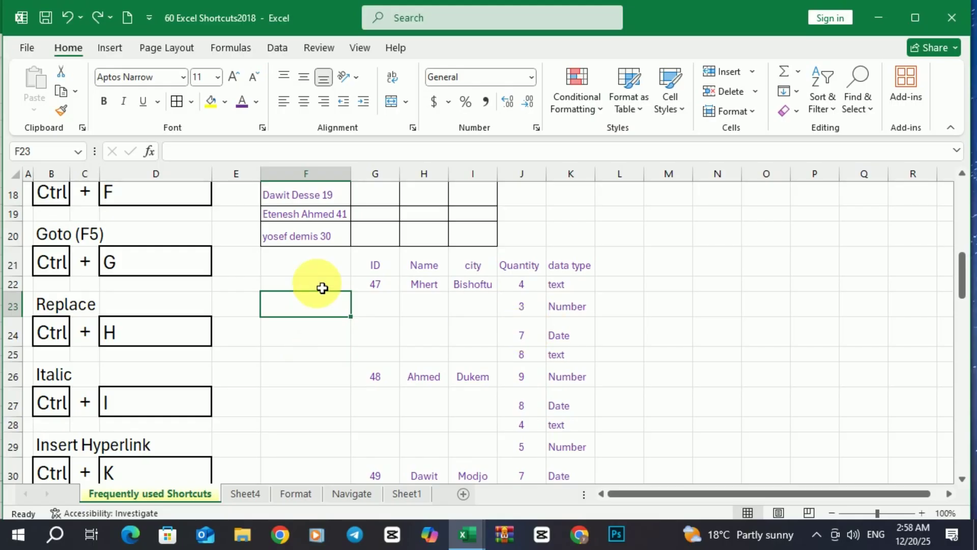
pyautogui.click(22, 178)
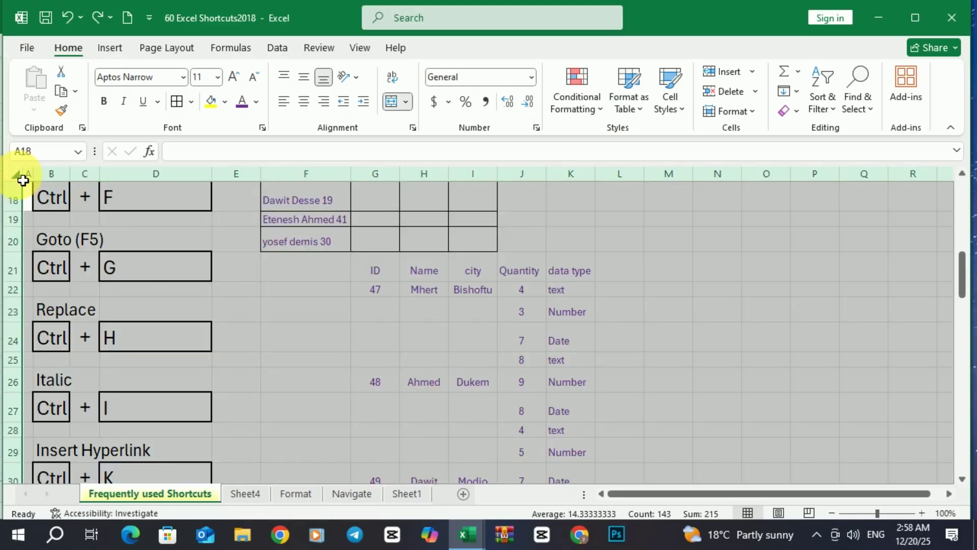
pyautogui.hotkey('ctrl', 'h')
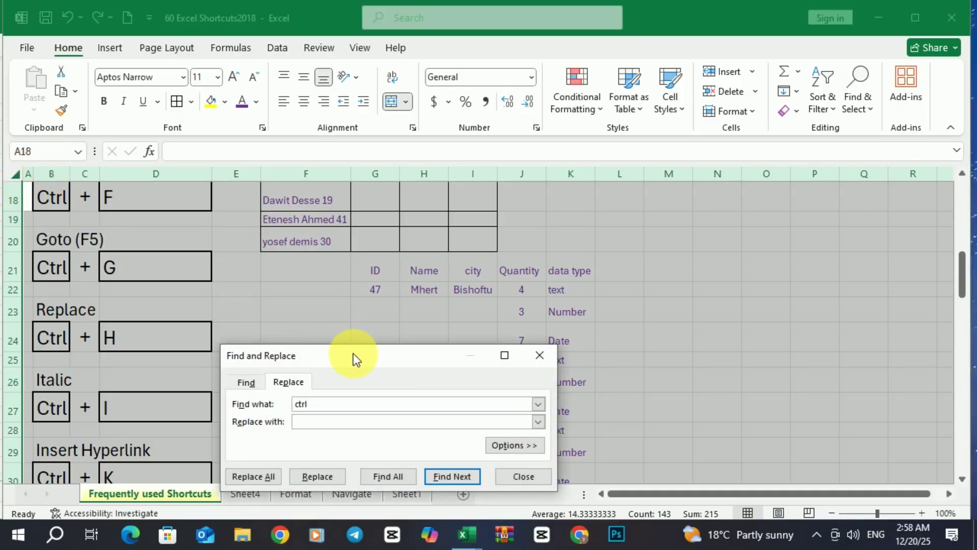
pyautogui.moveTo(354, 354); pyautogui.dragTo(355, 331)
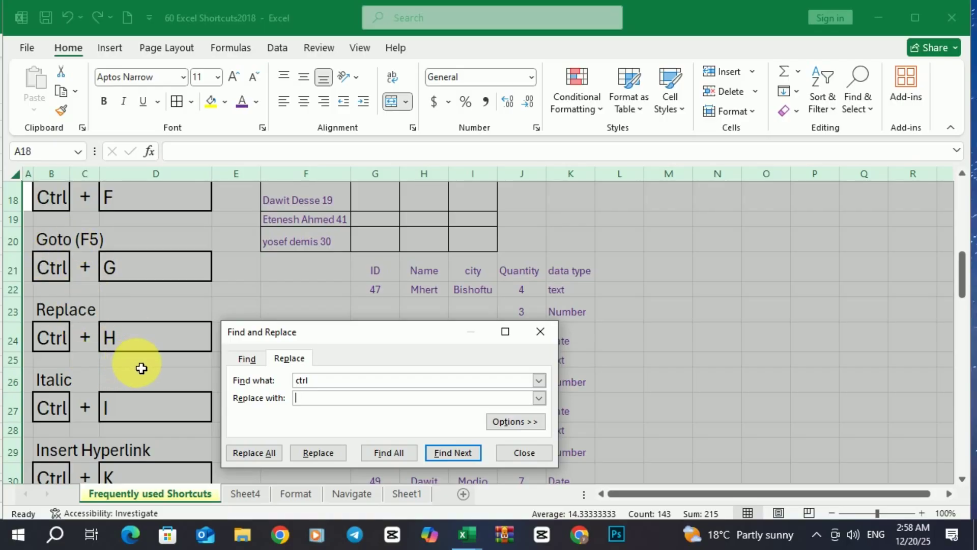
pyautogui.click(311, 401)
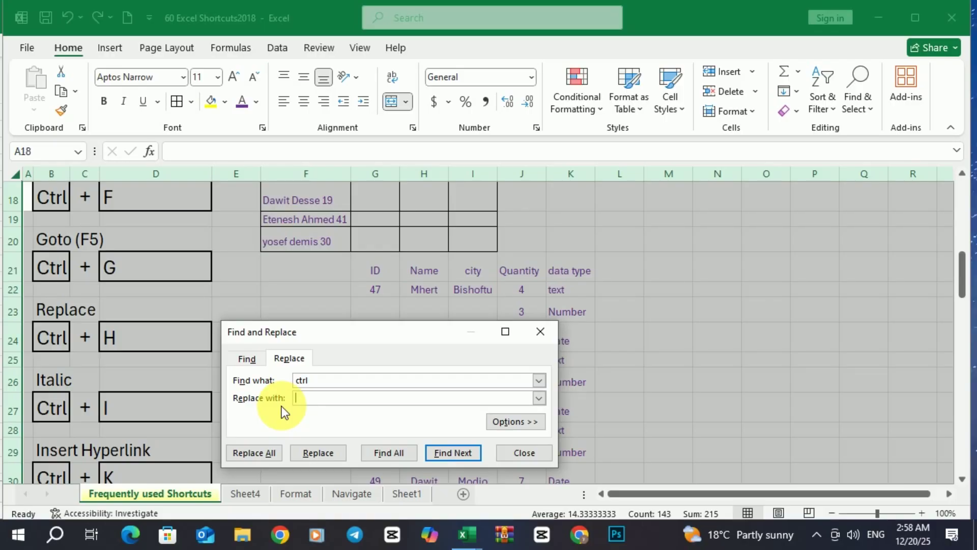
pyautogui.write('S')
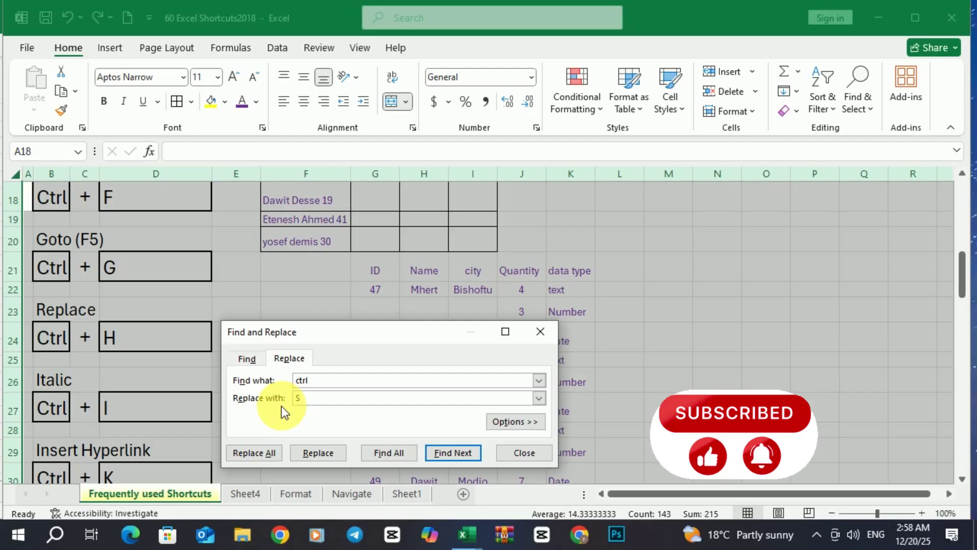
pyautogui.write('h')
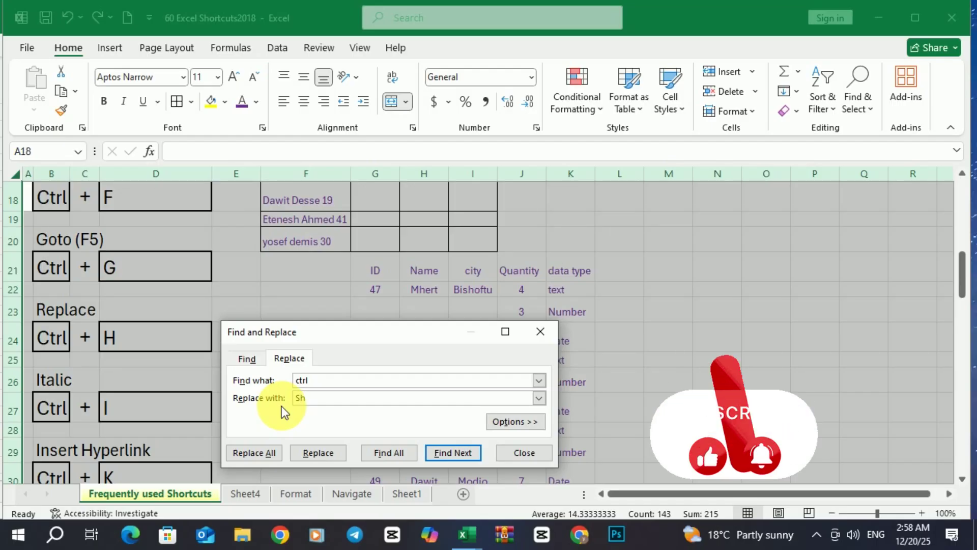
pyautogui.write('ift')
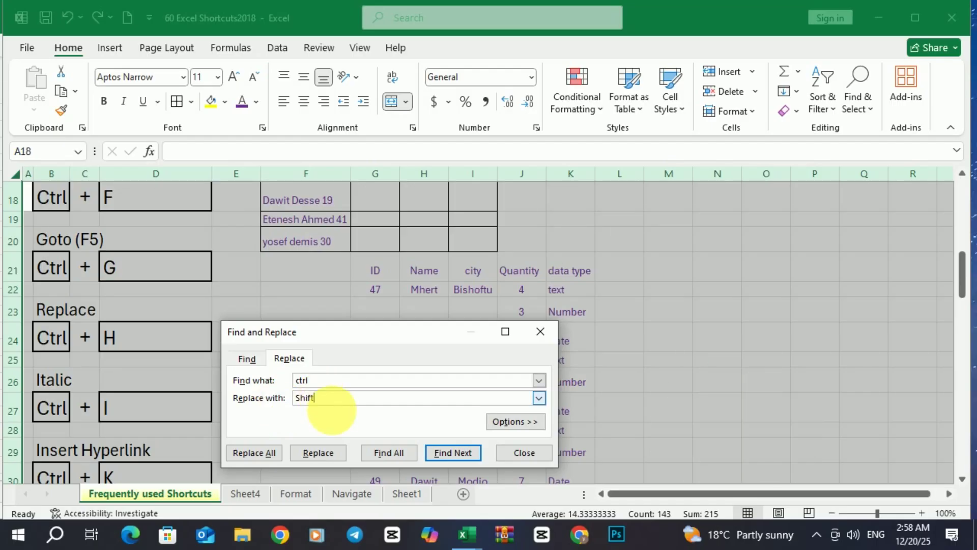
pyautogui.click(267, 450)
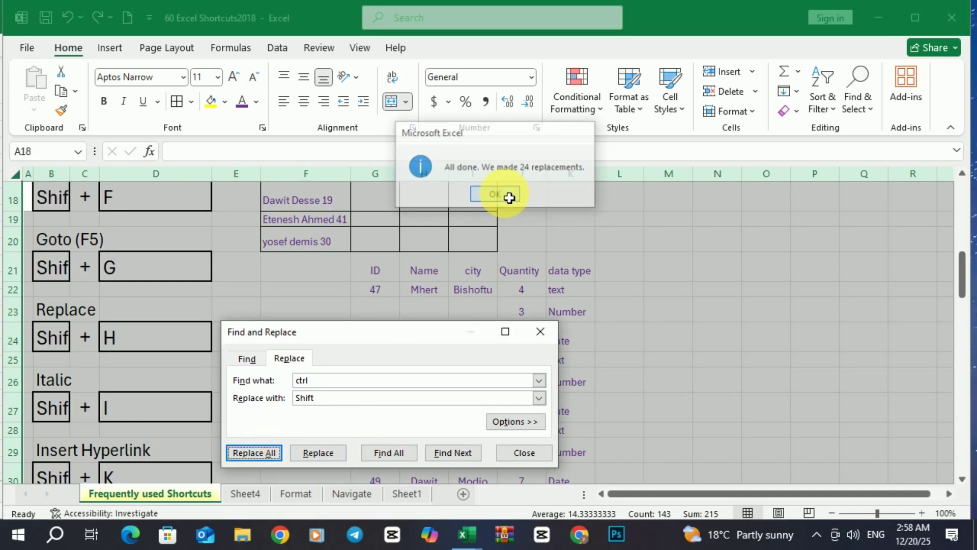
pyautogui.click(507, 195)
pyautogui.click(540, 332)
pyautogui.scroll(-5, 89, 291)
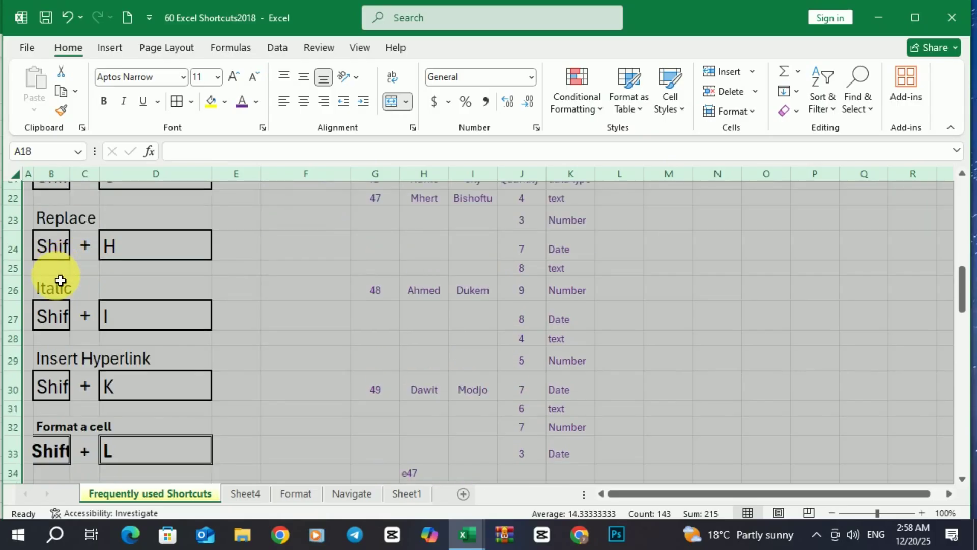
pyautogui.scroll(10, 60, 300)
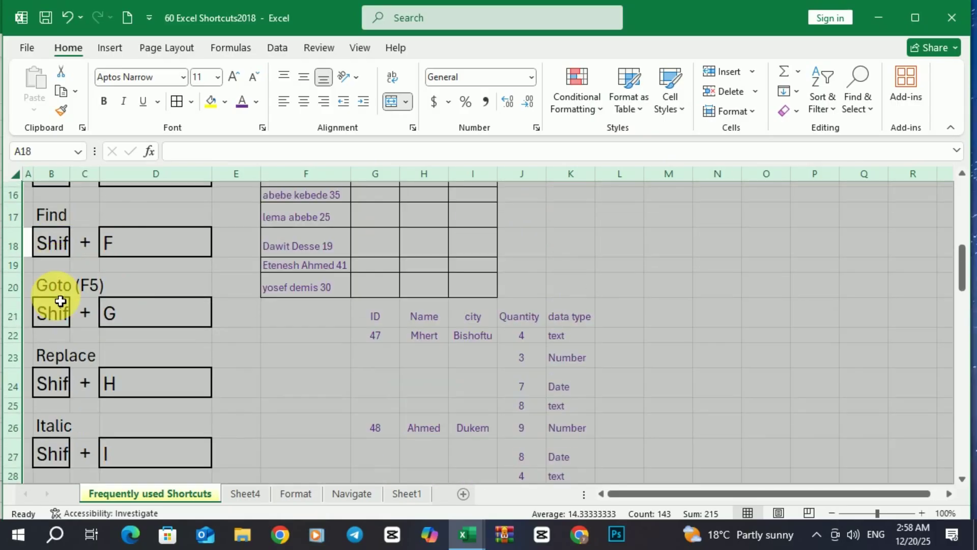
pyautogui.scroll(-5, 60, 300)
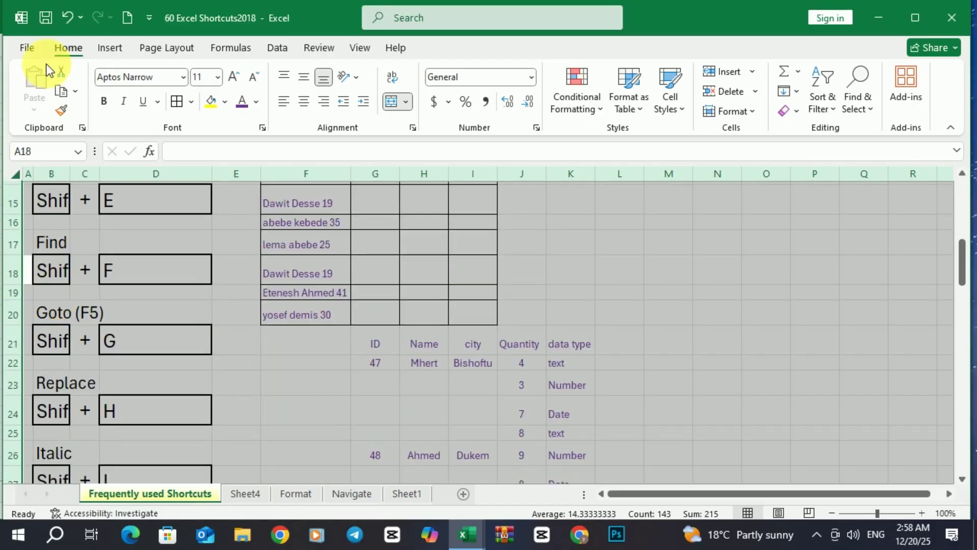
pyautogui.click(66, 17)
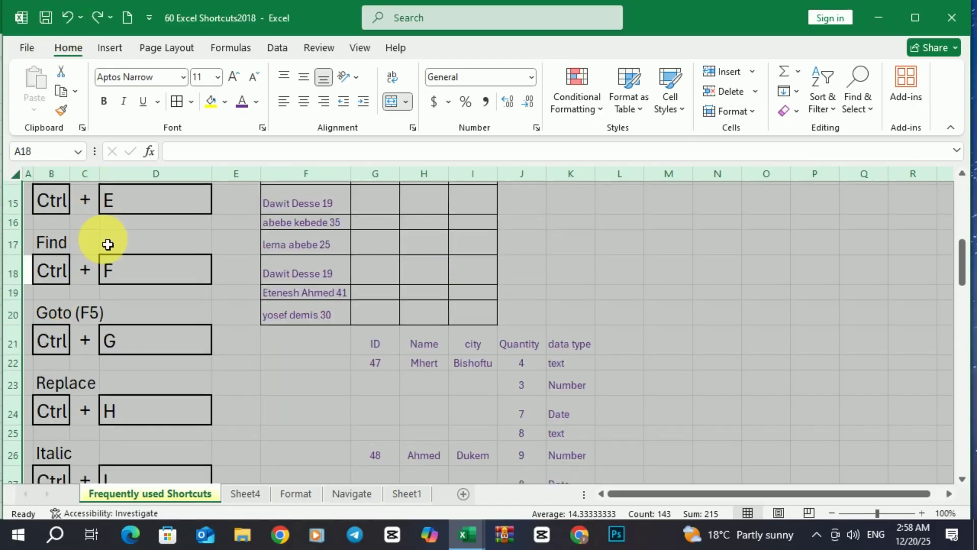
pyautogui.scroll(-1, 109, 239)
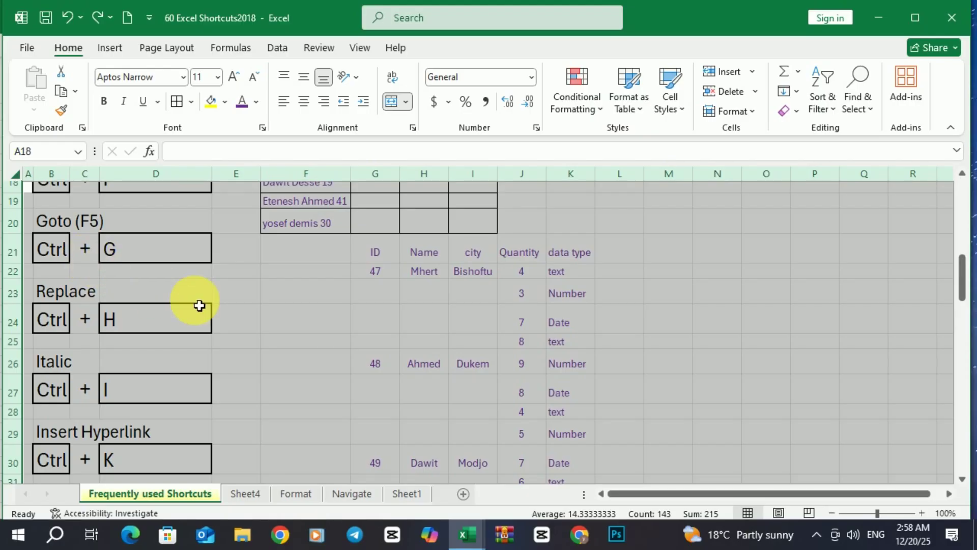
pyautogui.click(334, 309)
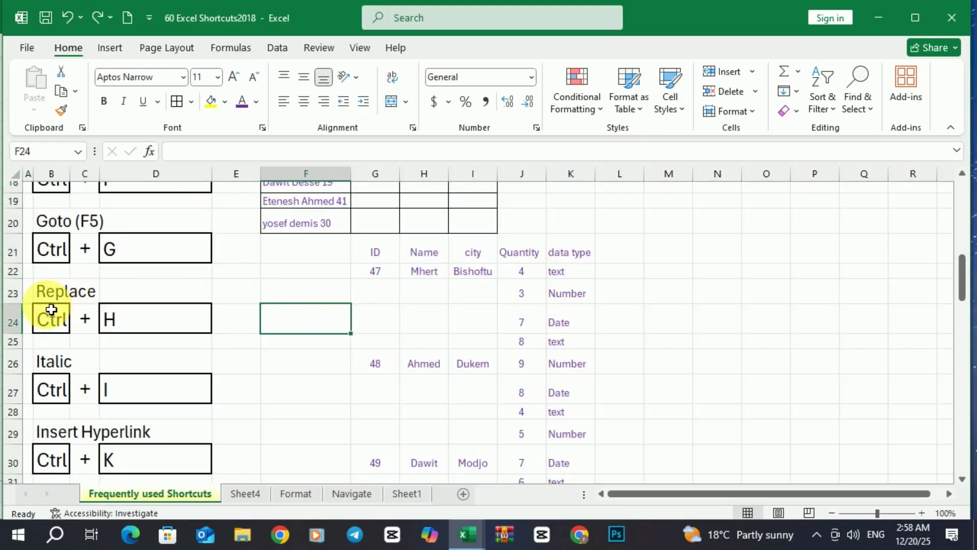
pyautogui.moveTo(48, 312); pyautogui.dragTo(170, 445)
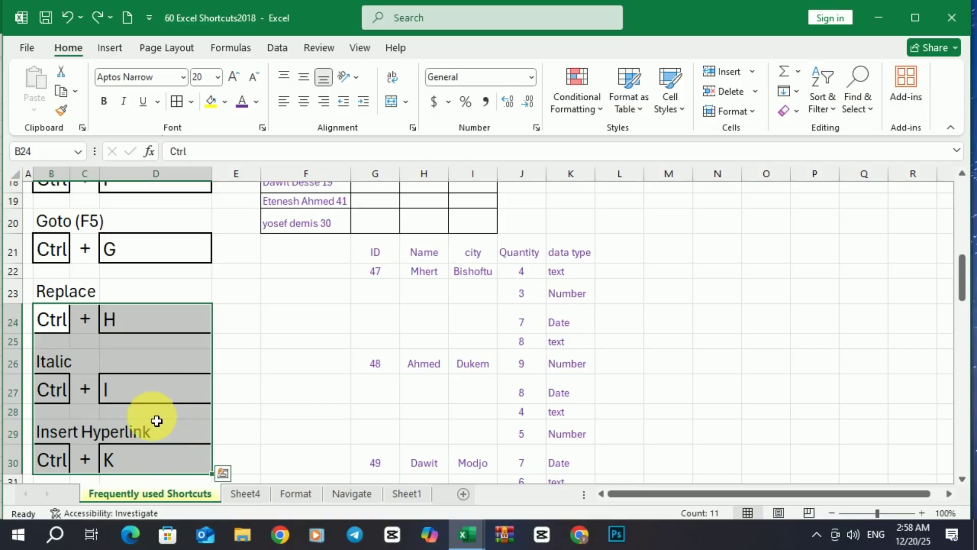
pyautogui.hotkey('ctrl', 'i')
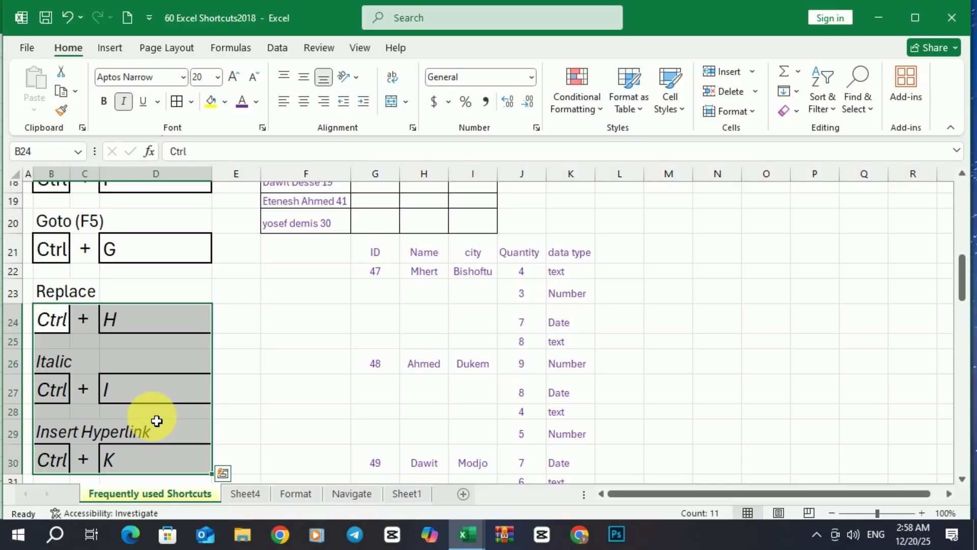
pyautogui.hotkey('ctrl', 'i')
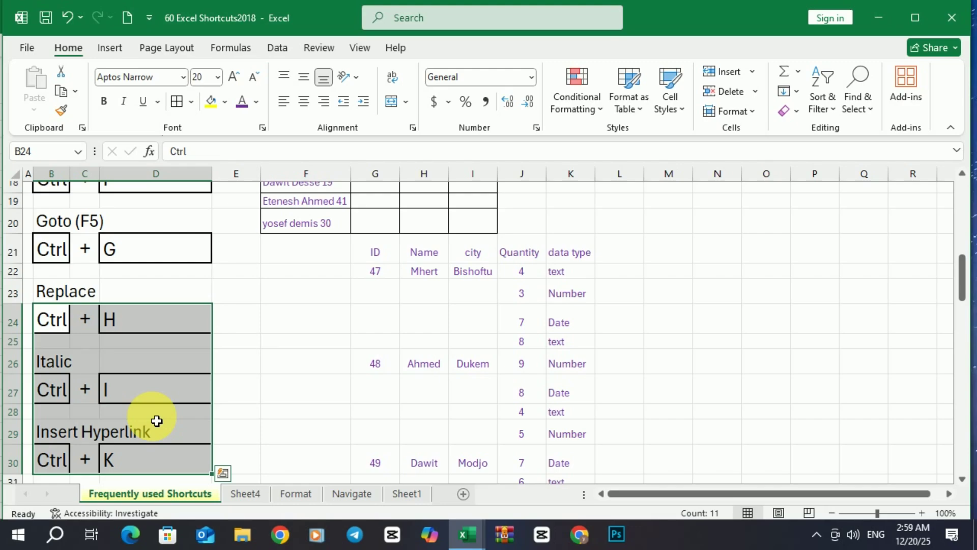
pyautogui.hotkey('ctrl', 'i')
pyautogui.hotkey('ctrl', 'i')
pyautogui.click(284, 365)
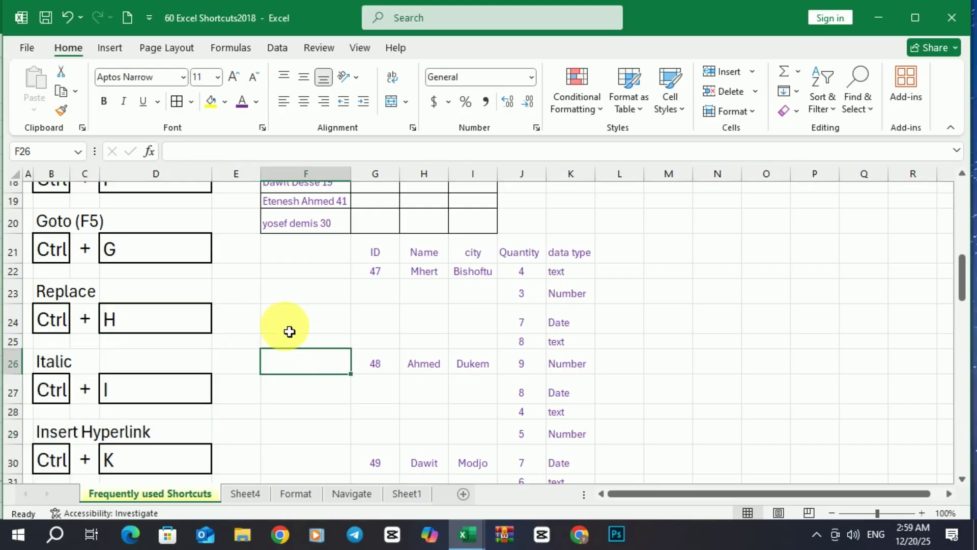
pyautogui.scroll(-1, 290, 330)
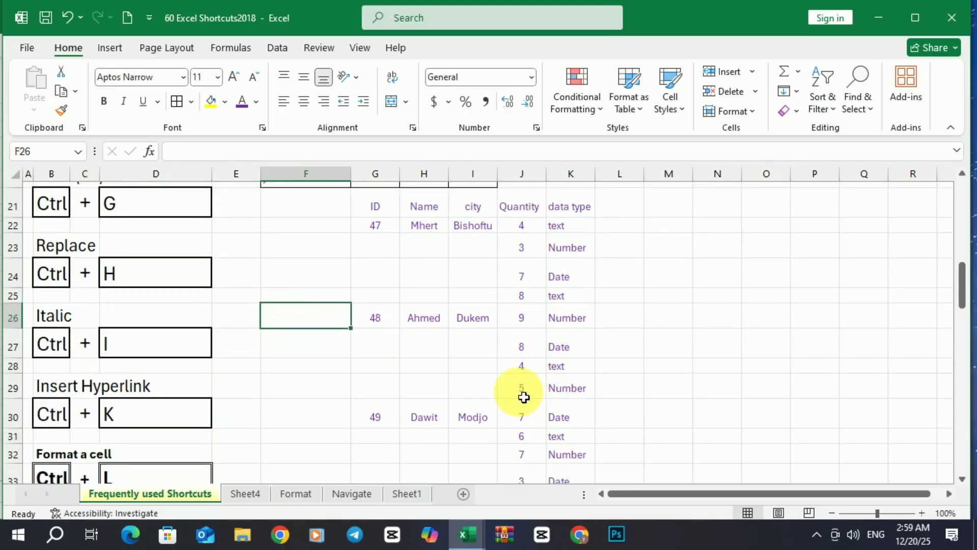
# Hyperlink the Date entry in K30 to skill.xlsx on the Desktop.
pyautogui.click(570, 424)
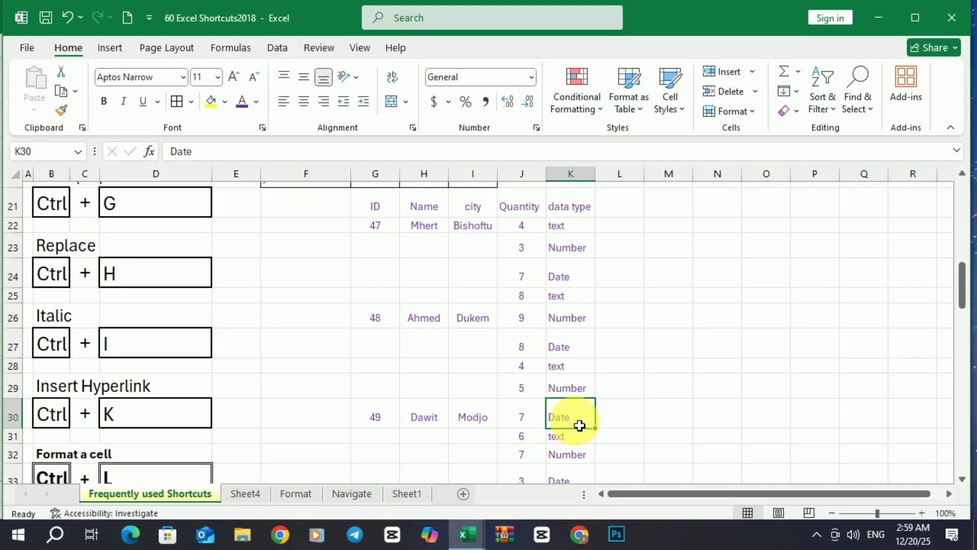
pyautogui.hotkey('ctrl', 'k')
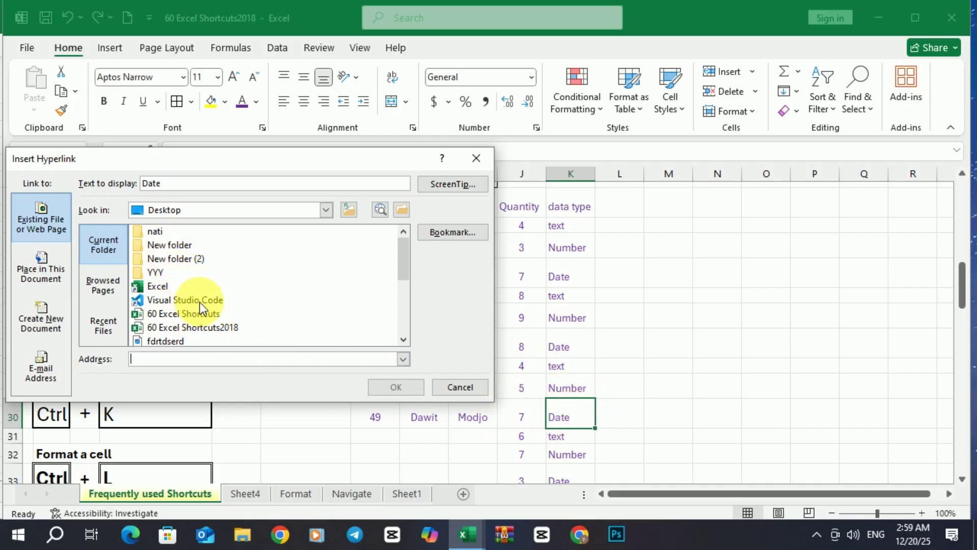
pyautogui.scroll(-1, 174, 298)
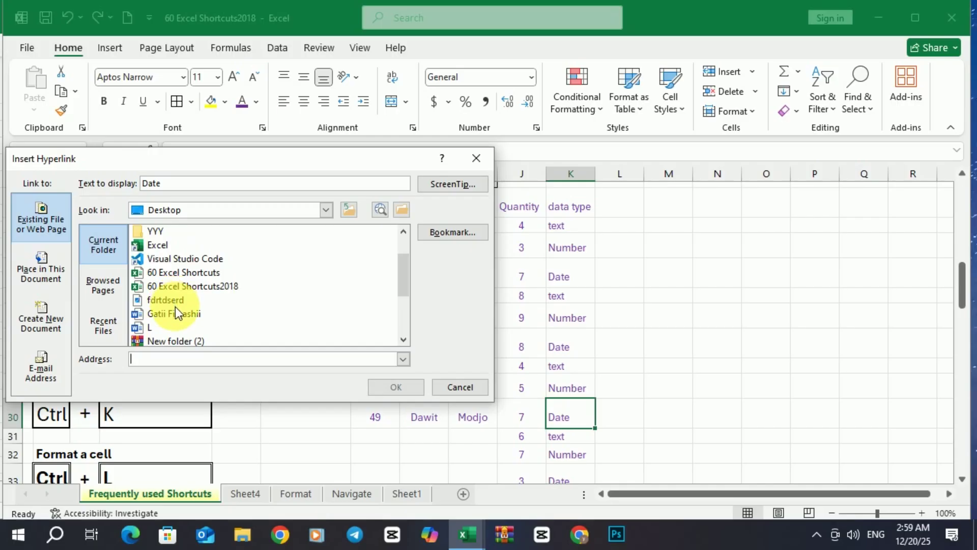
pyautogui.scroll(-2, 177, 308)
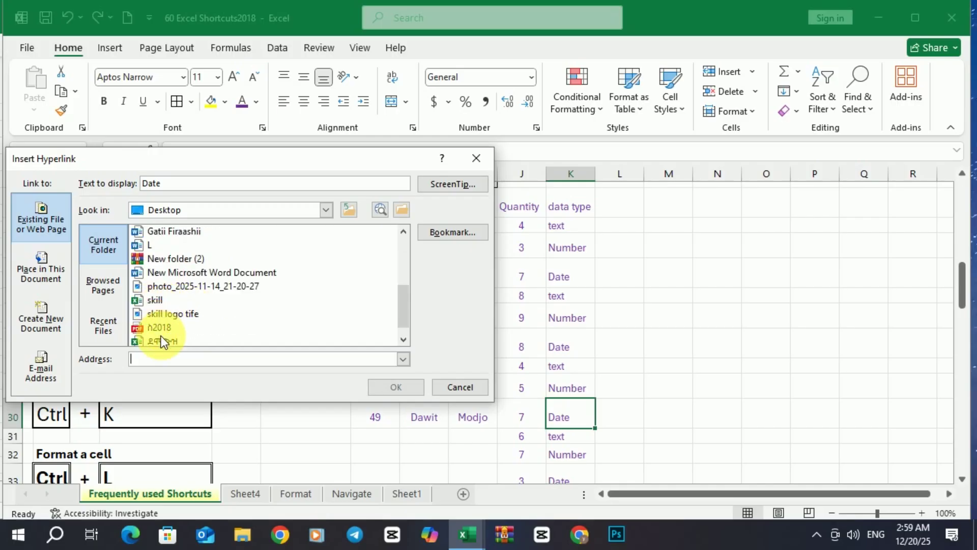
pyautogui.click(157, 298)
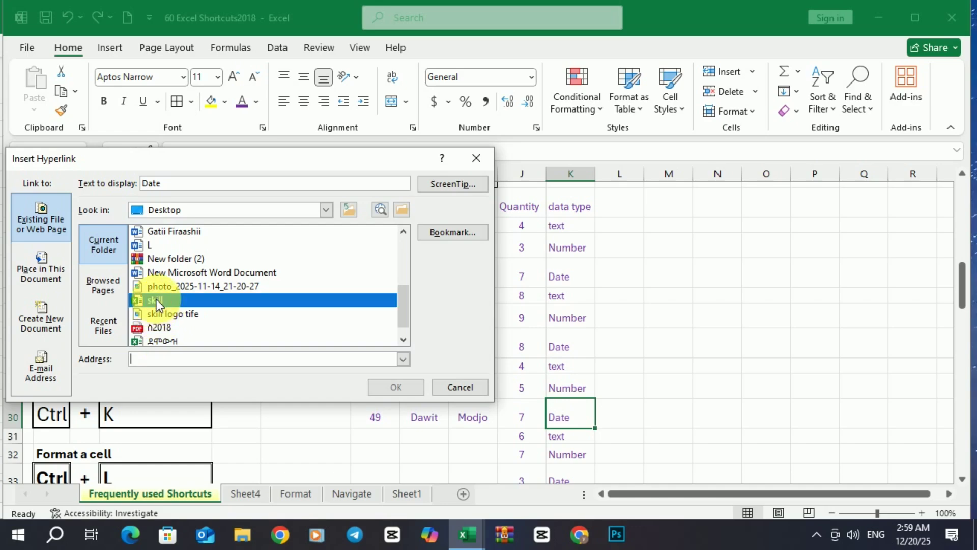
pyautogui.click(393, 389)
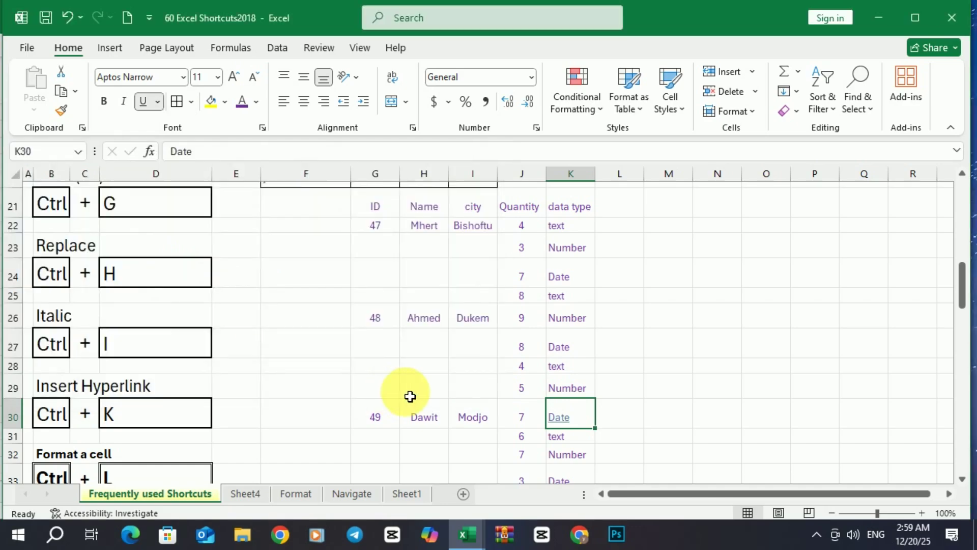
# Follow the Date link to open the skill workbook, then minimise it.
pyautogui.click(555, 366)
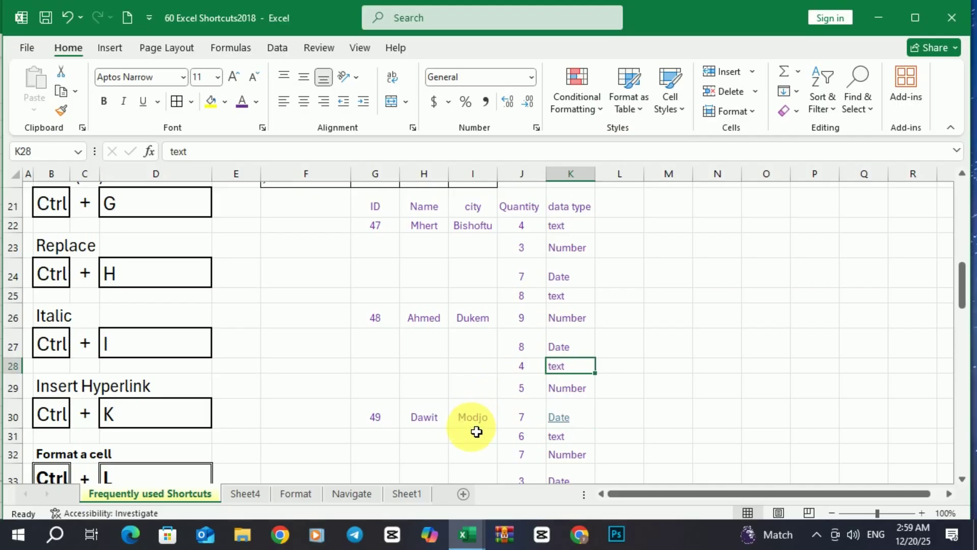
pyautogui.click(475, 425)
pyautogui.click(567, 425)
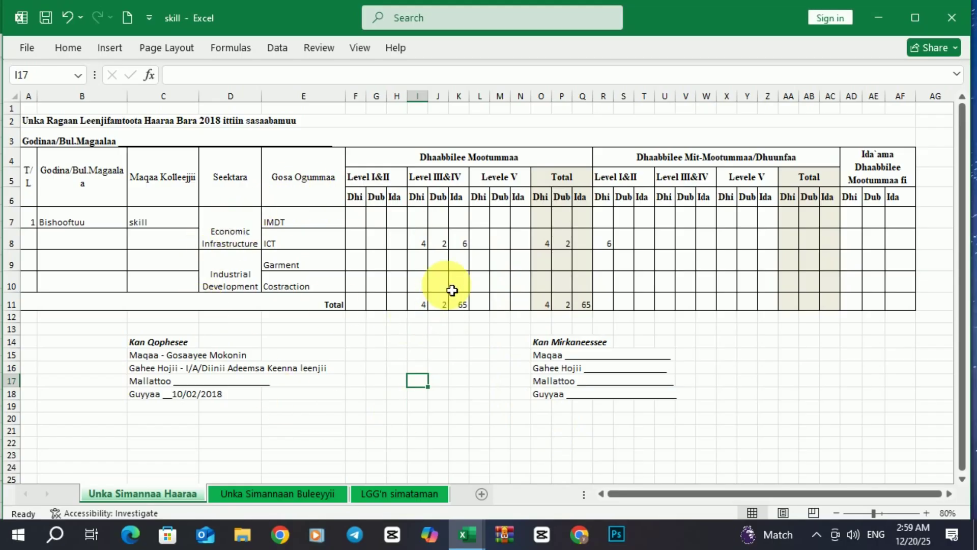
pyautogui.click(880, 17)
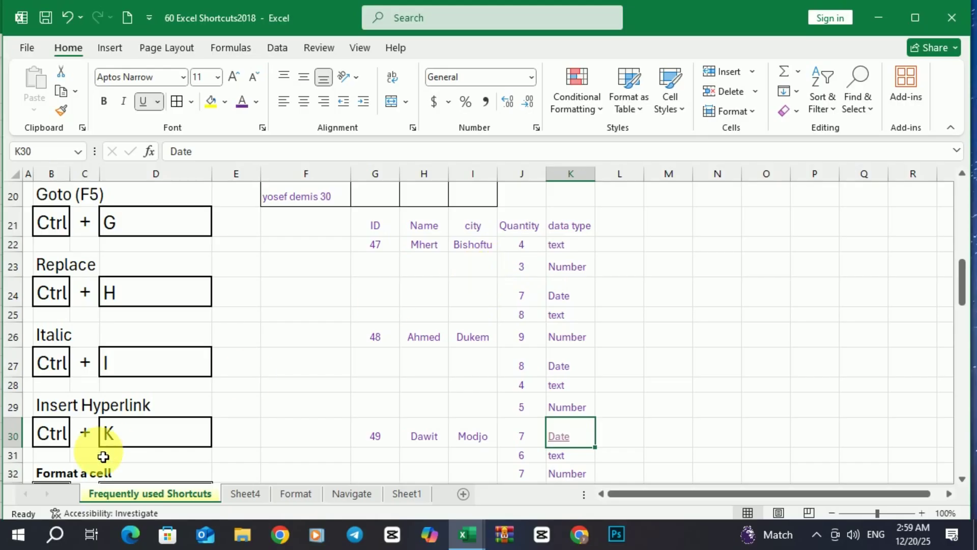
pyautogui.scroll(-2, 103, 456)
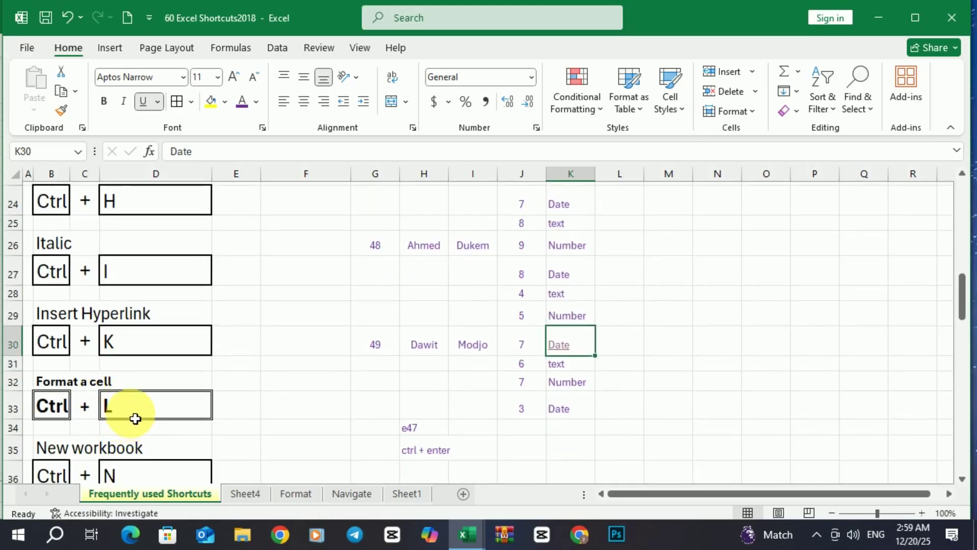
pyautogui.scroll(1, 240, 412)
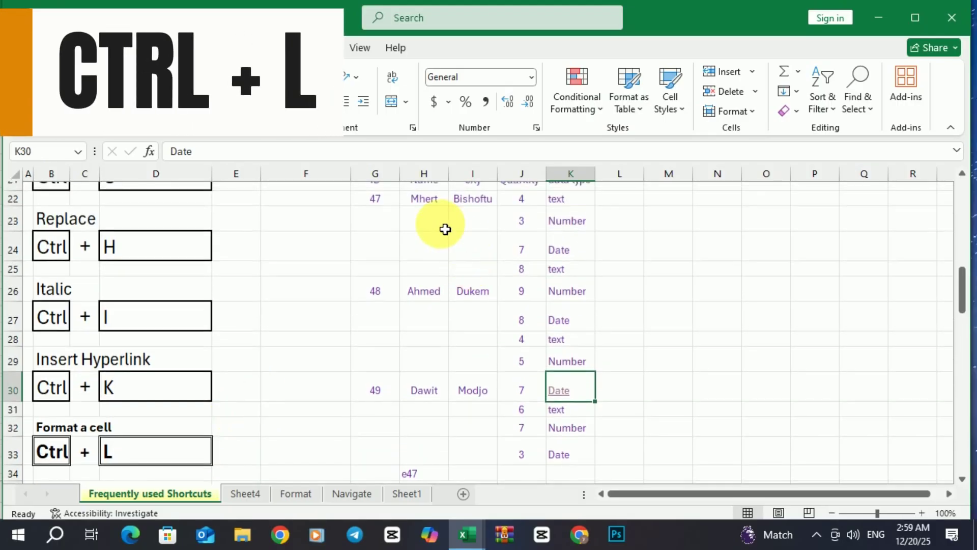
pyautogui.scroll(1, 377, 213)
pyautogui.moveTo(377, 224); pyautogui.dragTo(573, 472)
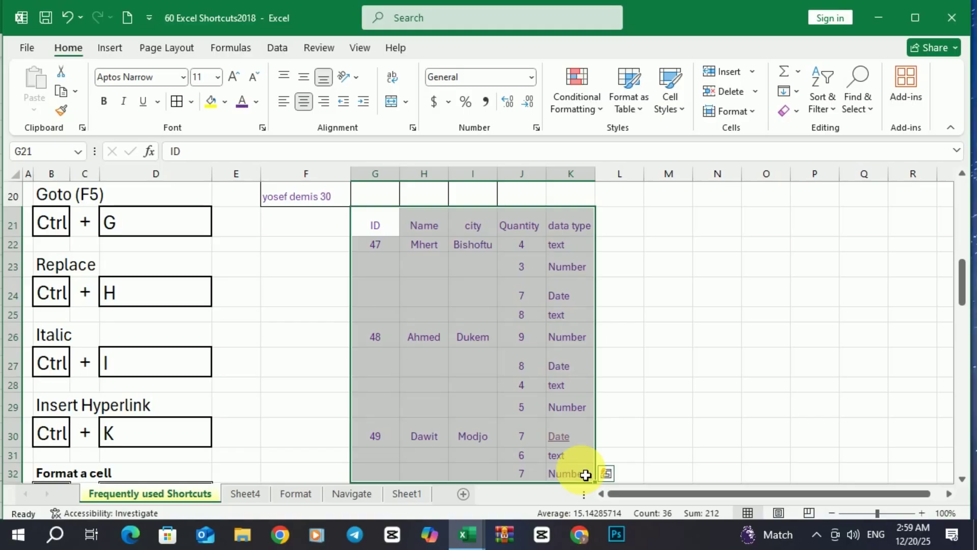
pyautogui.hotkey('ctrl', 't')
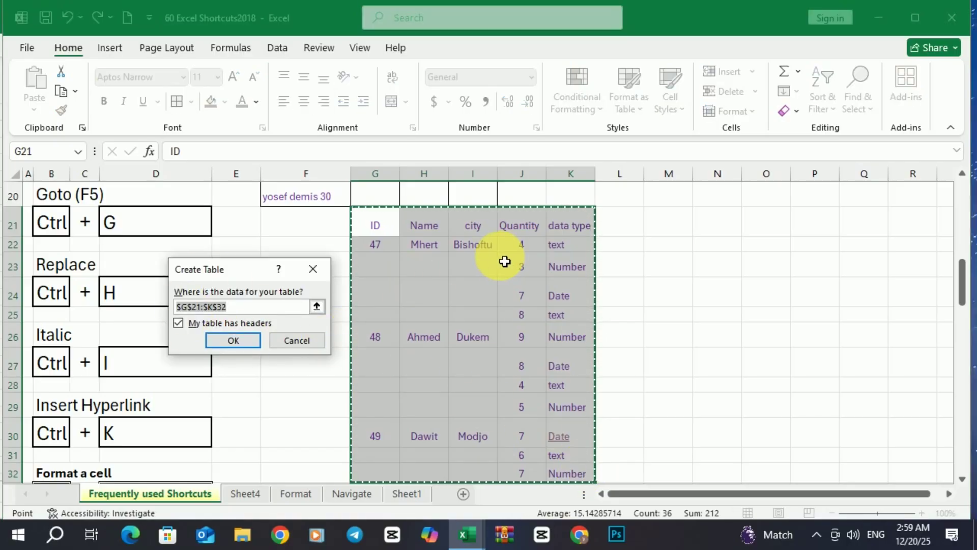
pyautogui.moveTo(394, 231); pyautogui.dragTo(579, 416)
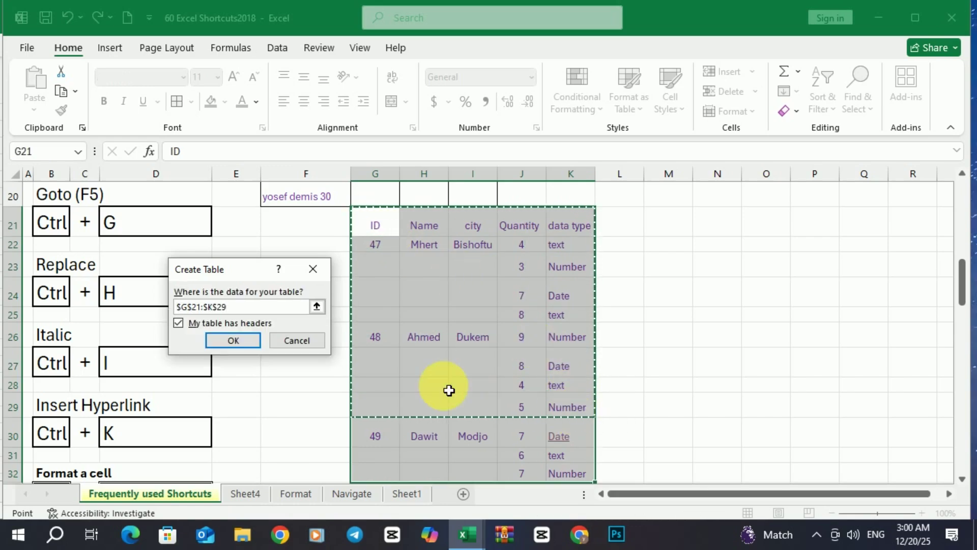
pyautogui.click(242, 342)
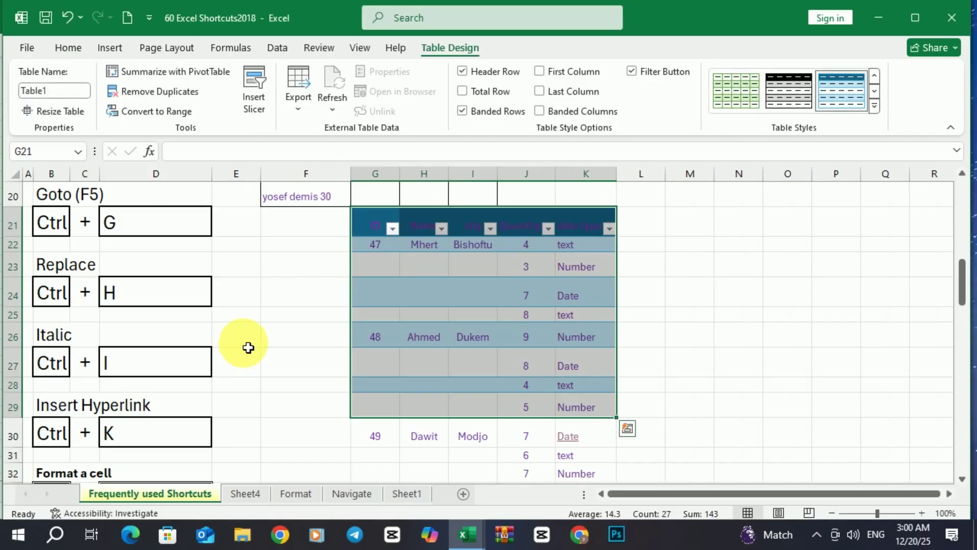
pyautogui.scroll(-1, 231, 372)
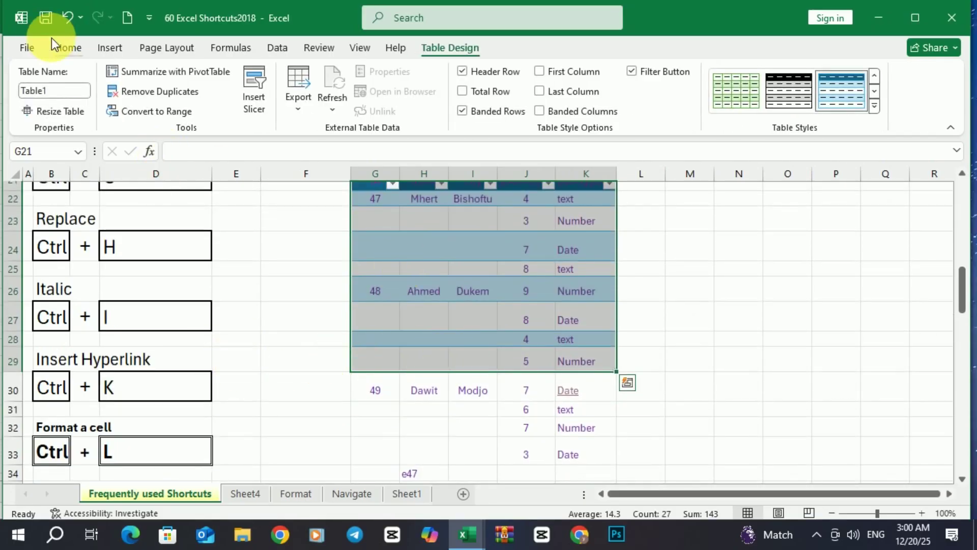
pyautogui.click(67, 17)
pyautogui.scroll(-1, 216, 247)
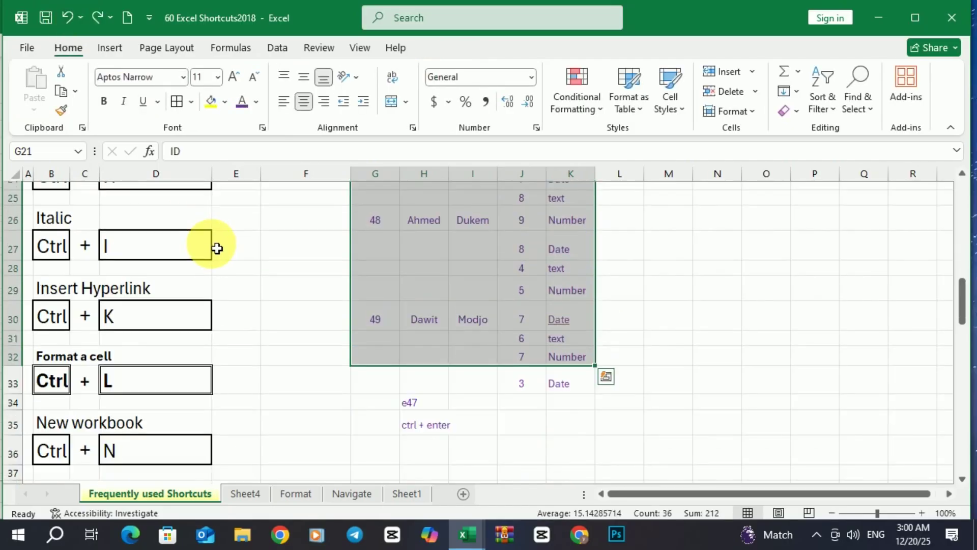
pyautogui.click(304, 286)
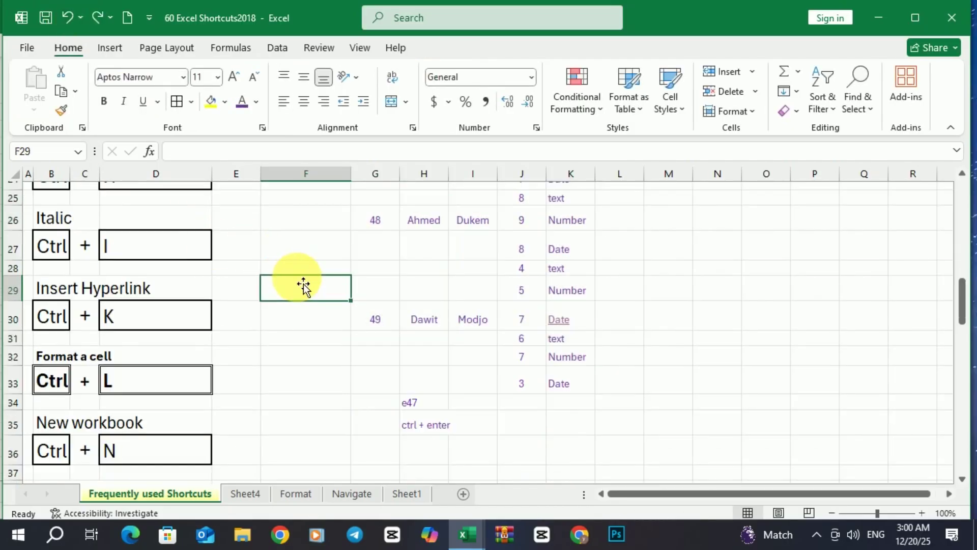
pyautogui.scroll(3, 304, 285)
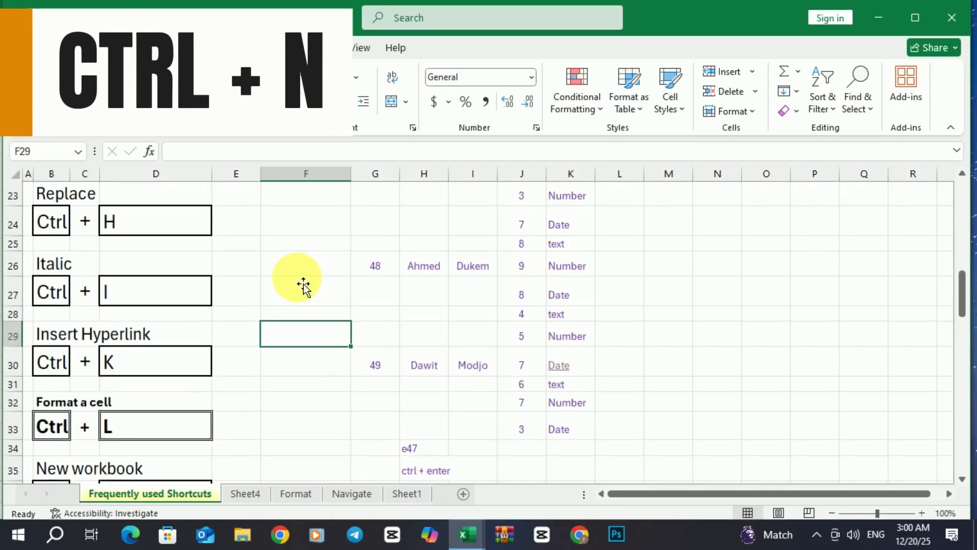
pyautogui.scroll(-1, 304, 285)
pyautogui.scroll(-3, 304, 285)
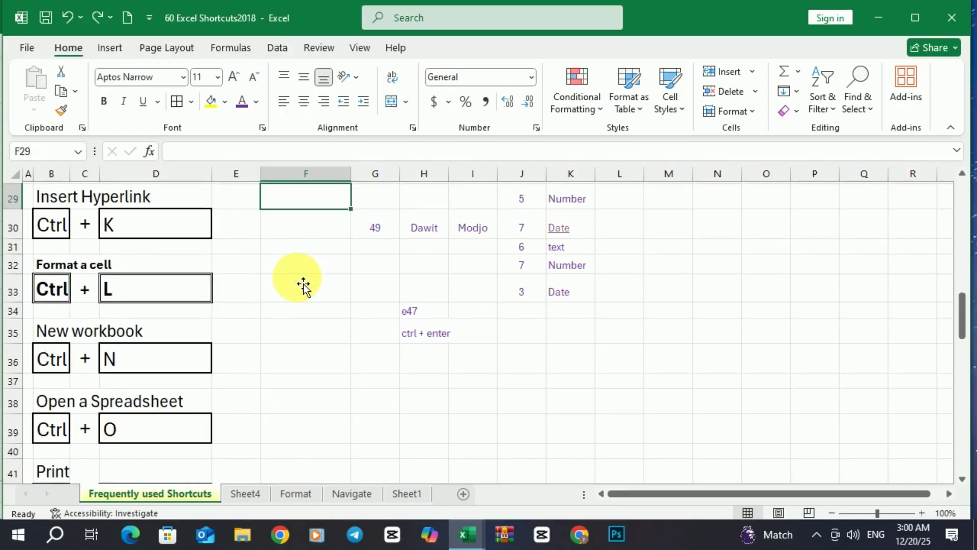
pyautogui.click(302, 282)
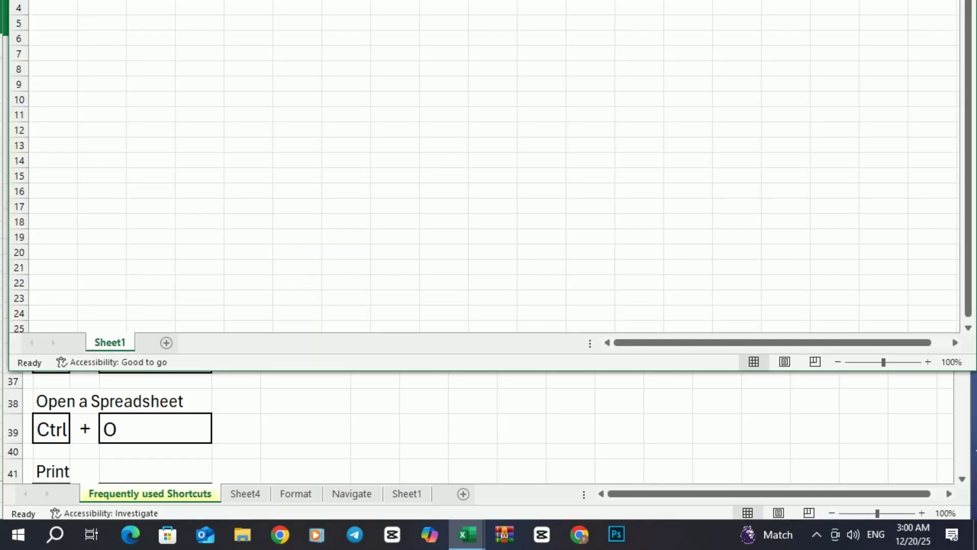
pyautogui.moveTo(752, 0); pyautogui.dragTo(757, 8)
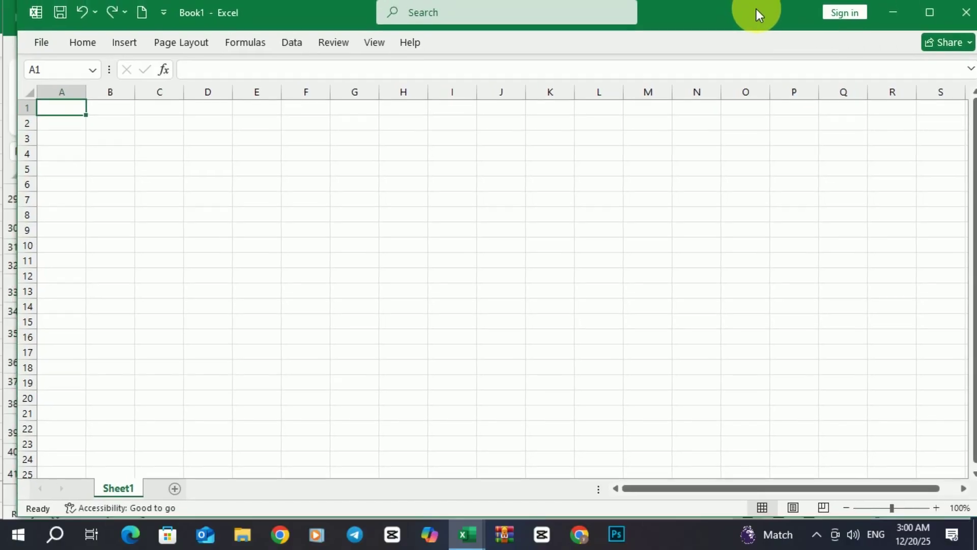
pyautogui.click(965, 12)
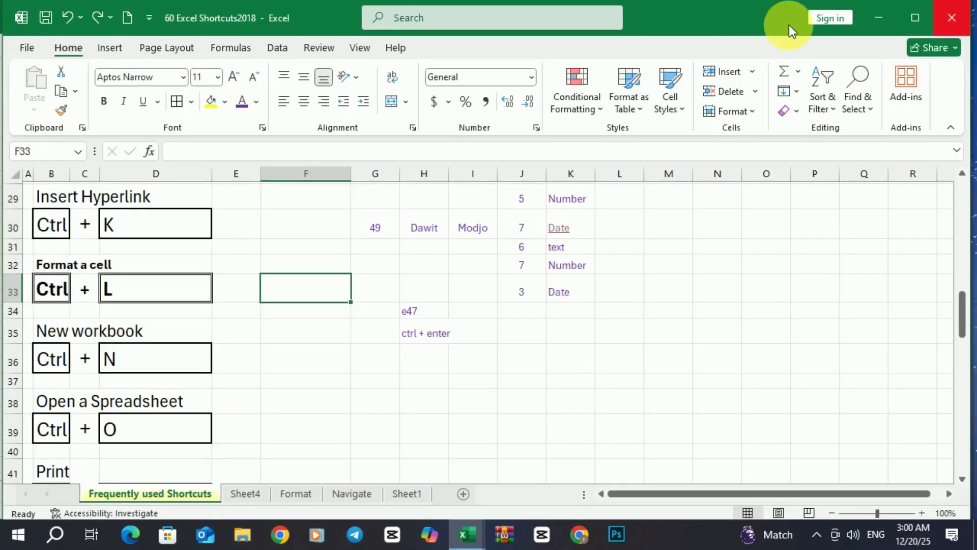
pyautogui.click(320, 235)
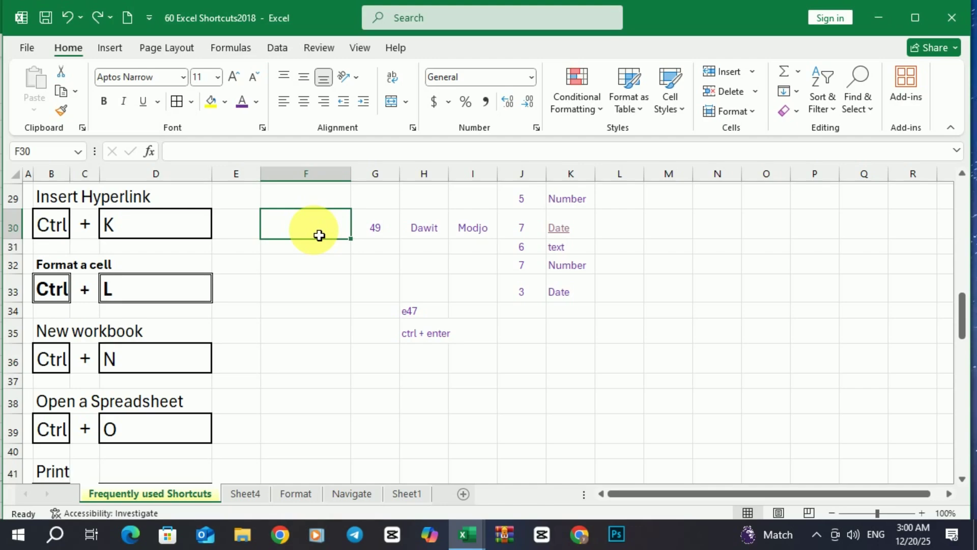
# Attempt to open AZZI from the recent workbooks list and dismiss the file-not-found error.
pyautogui.click(296, 283)
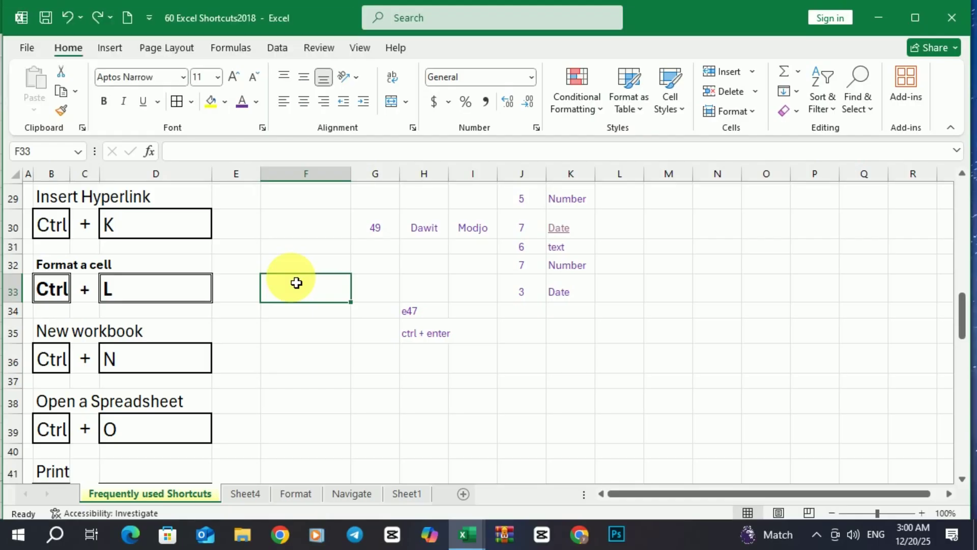
pyautogui.hotkey('ctrl', 'o')
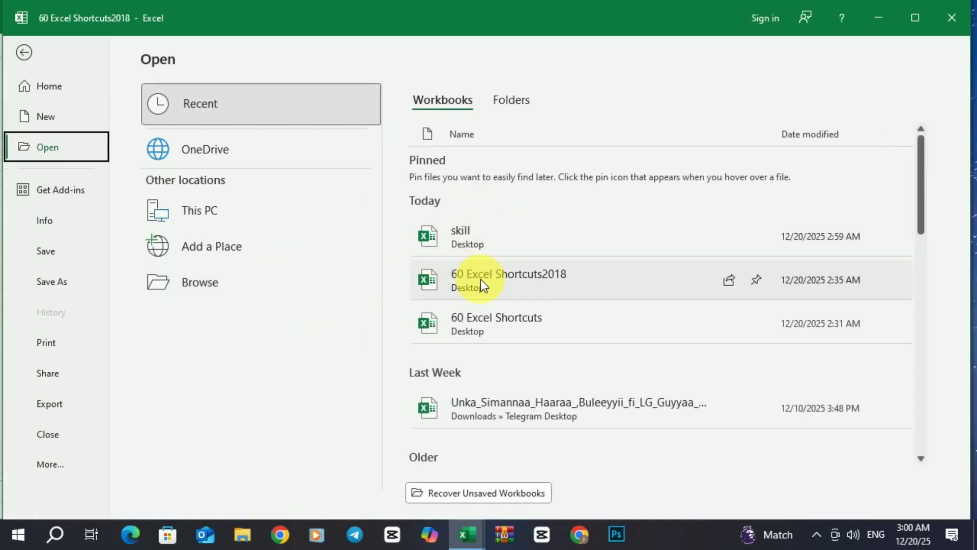
pyautogui.scroll(-3, 469, 292)
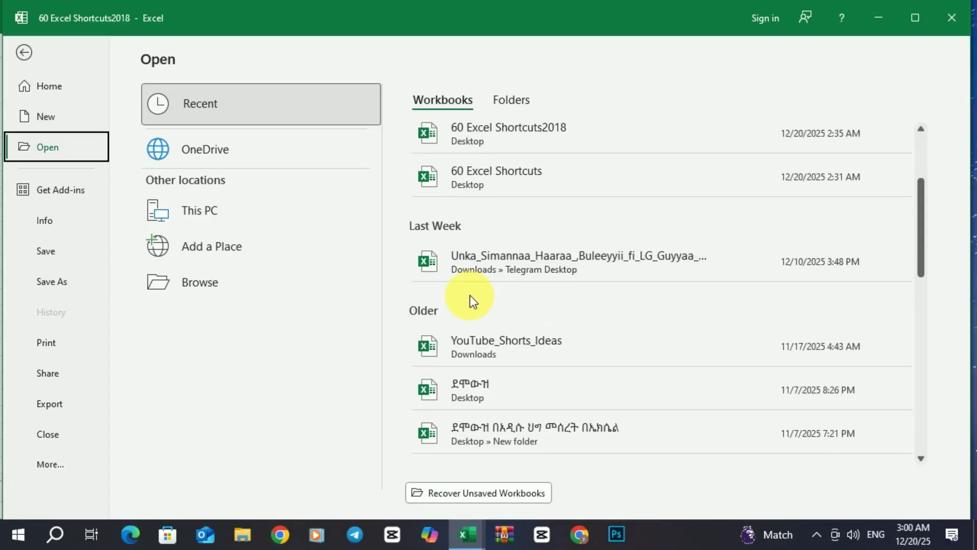
pyautogui.scroll(-3, 468, 306)
pyautogui.scroll(3, 473, 338)
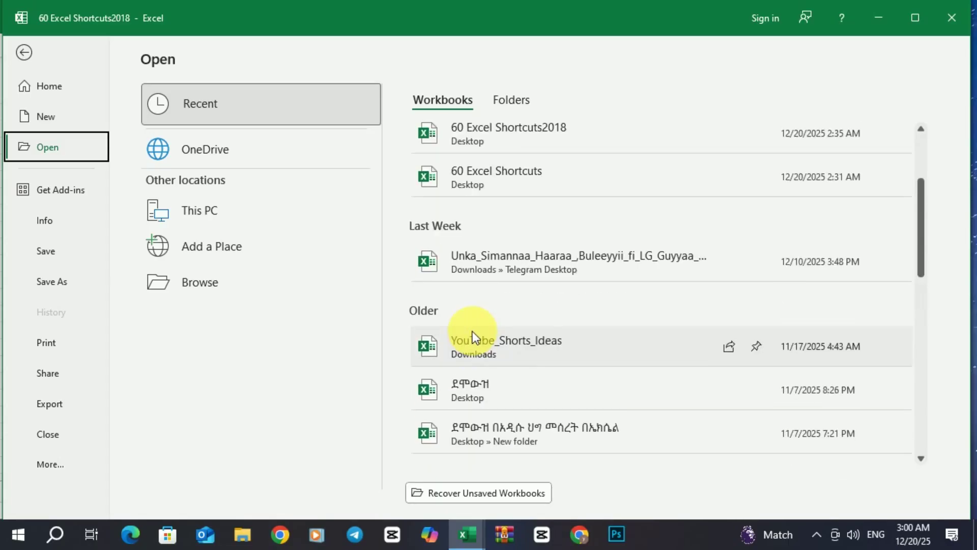
pyautogui.scroll(-3, 472, 331)
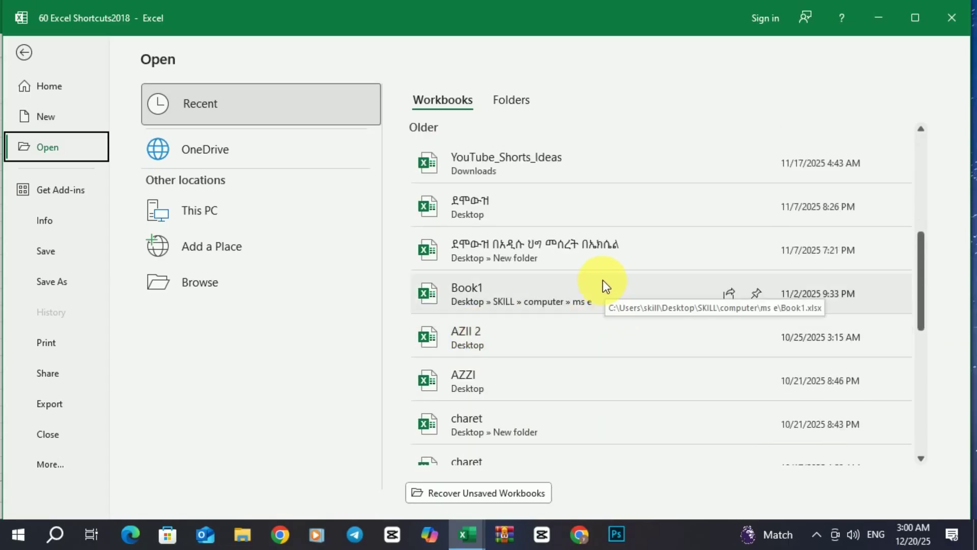
pyautogui.click(469, 379)
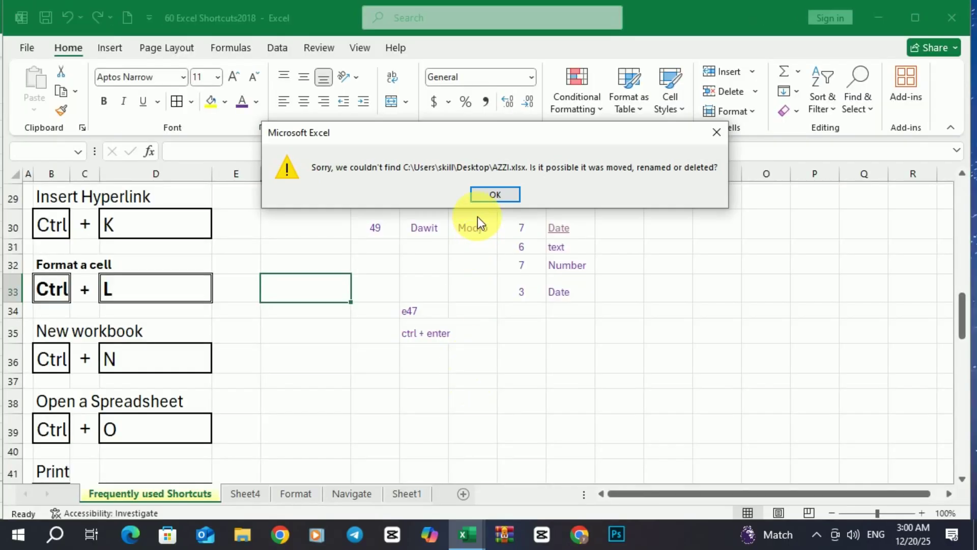
pyautogui.click(495, 195)
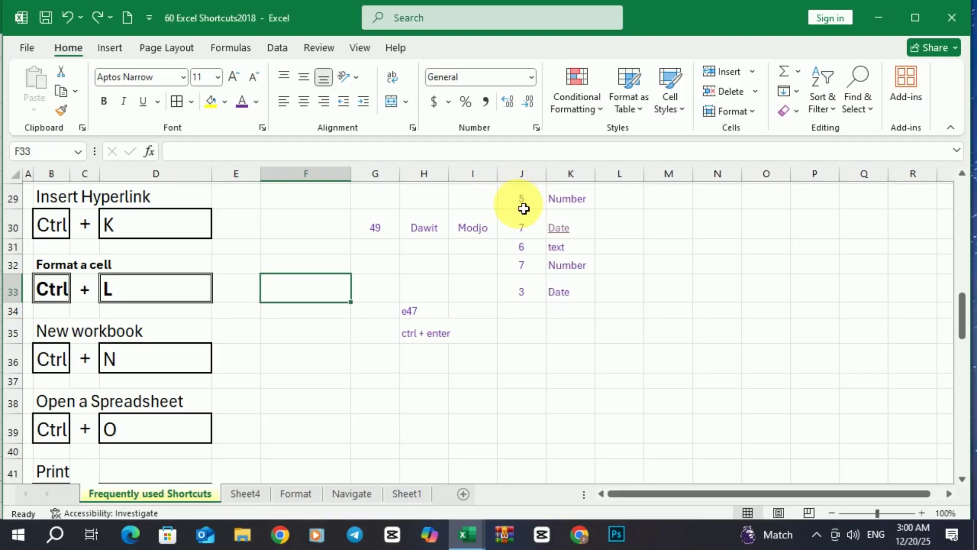
pyautogui.scroll(-1, 471, 301)
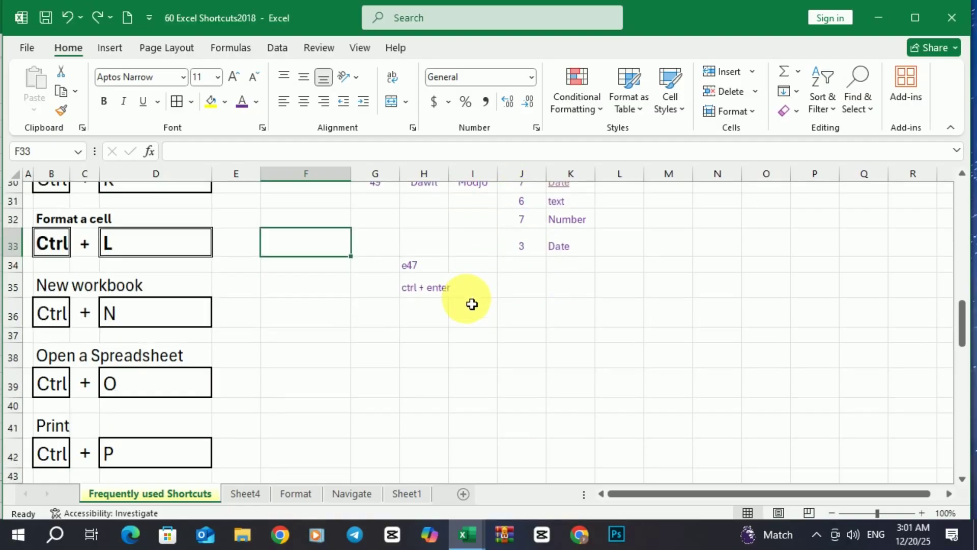
pyautogui.scroll(-1, 223, 330)
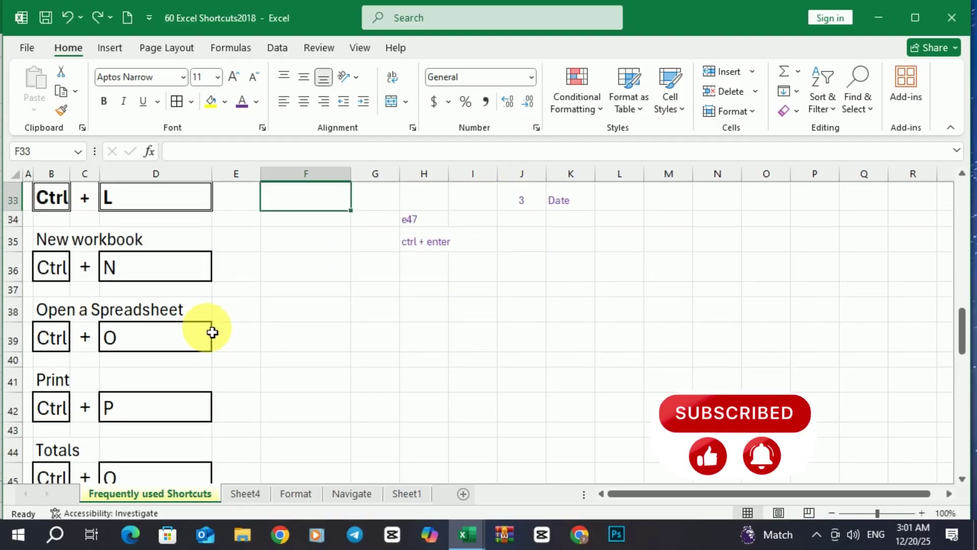
pyautogui.scroll(-1, 212, 333)
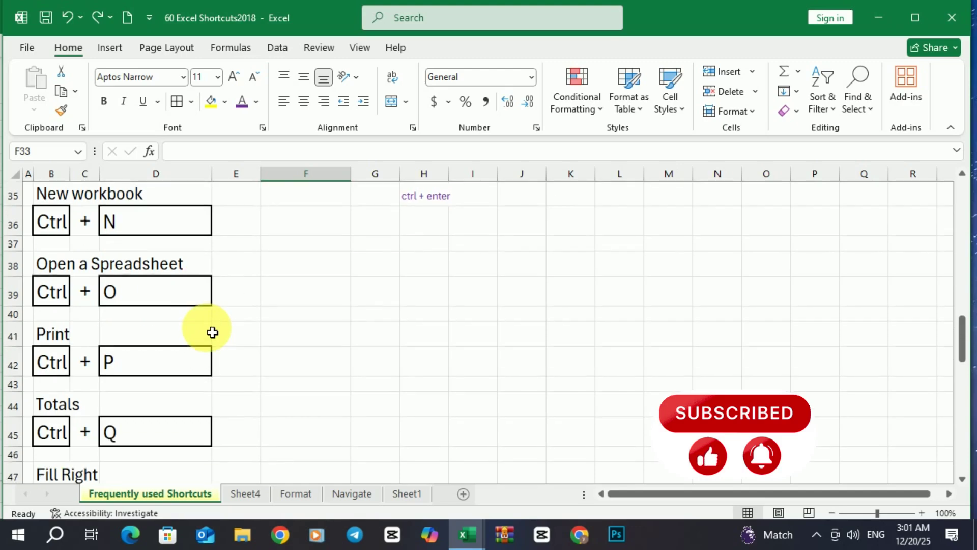
pyautogui.scroll(11, 212, 333)
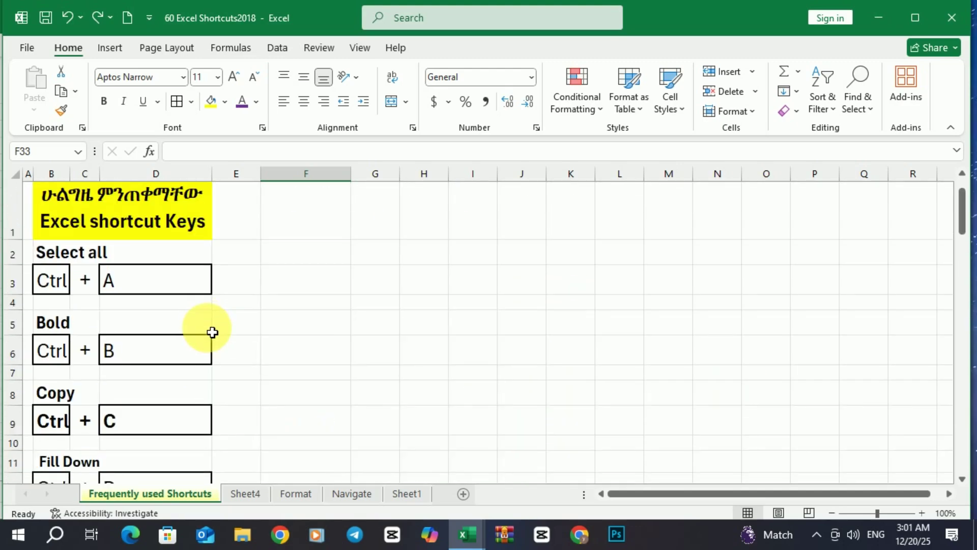
pyautogui.scroll(-4, 285, 316)
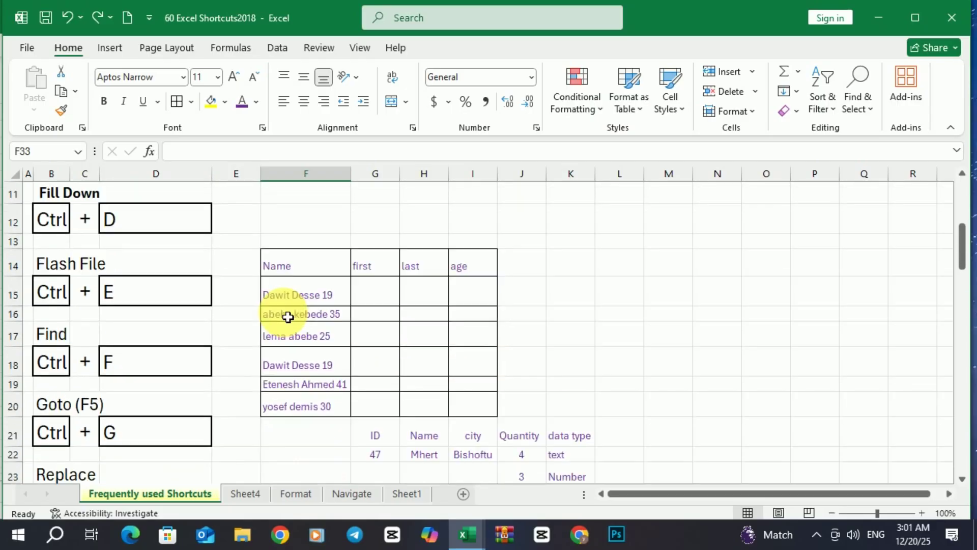
pyautogui.scroll(-2, 288, 316)
pyautogui.click(259, 340)
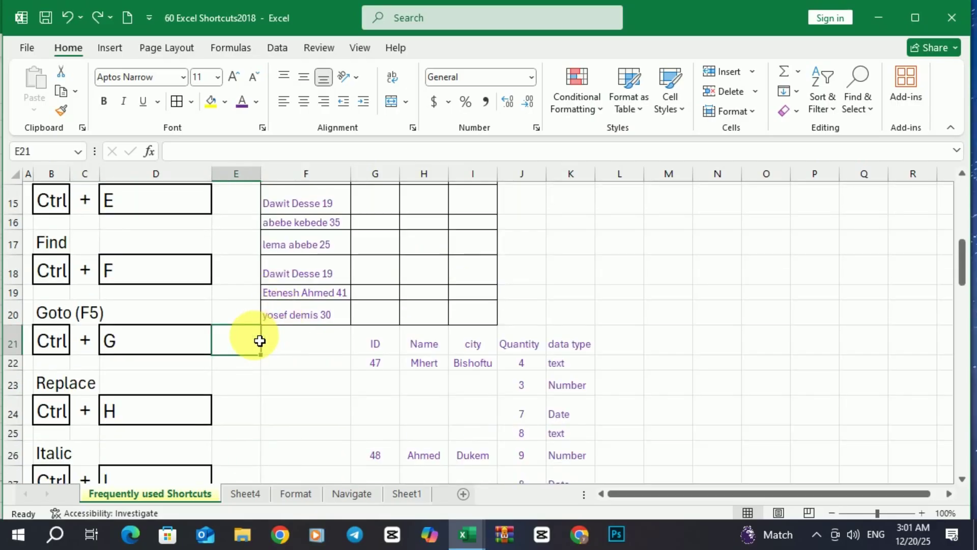
pyautogui.hotkey('ctrl', 'p')
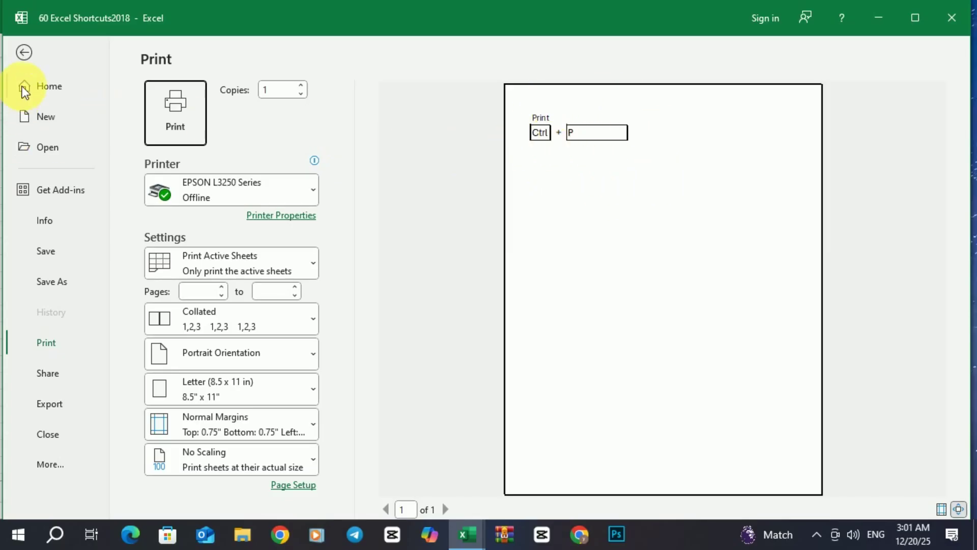
pyautogui.click(24, 52)
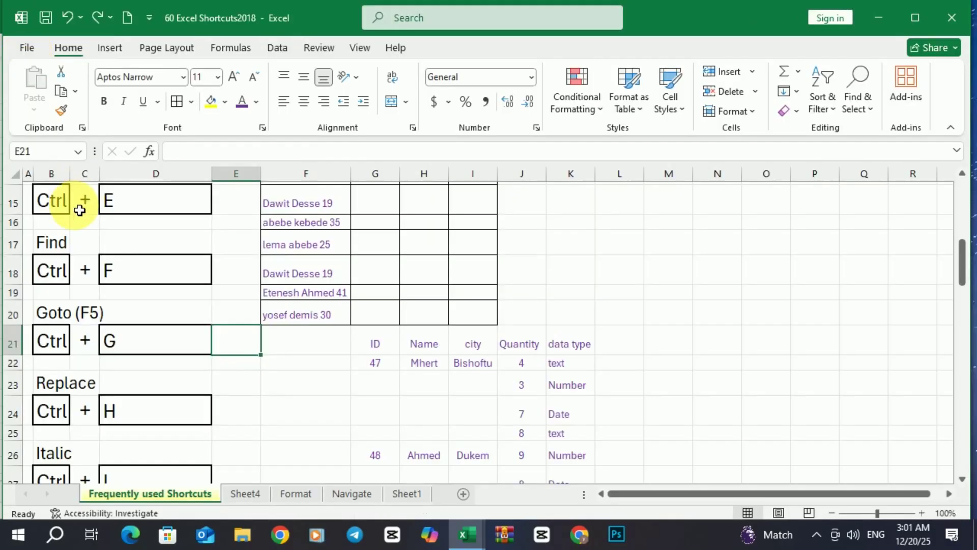
pyautogui.scroll(4, 79, 204)
# Set the selected shortcut list range as the print area.
pyautogui.moveTo(59, 211); pyautogui.dragTo(172, 362)
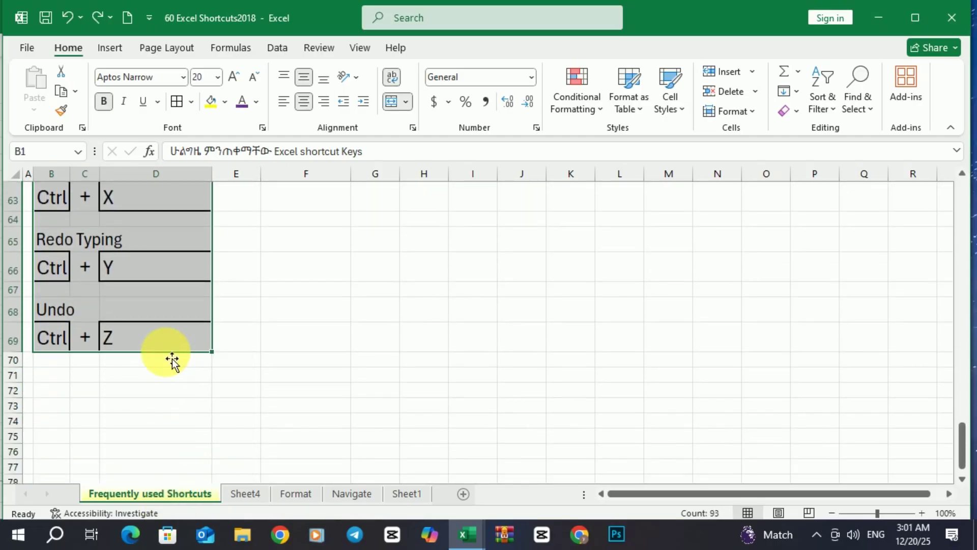
pyautogui.click(167, 49)
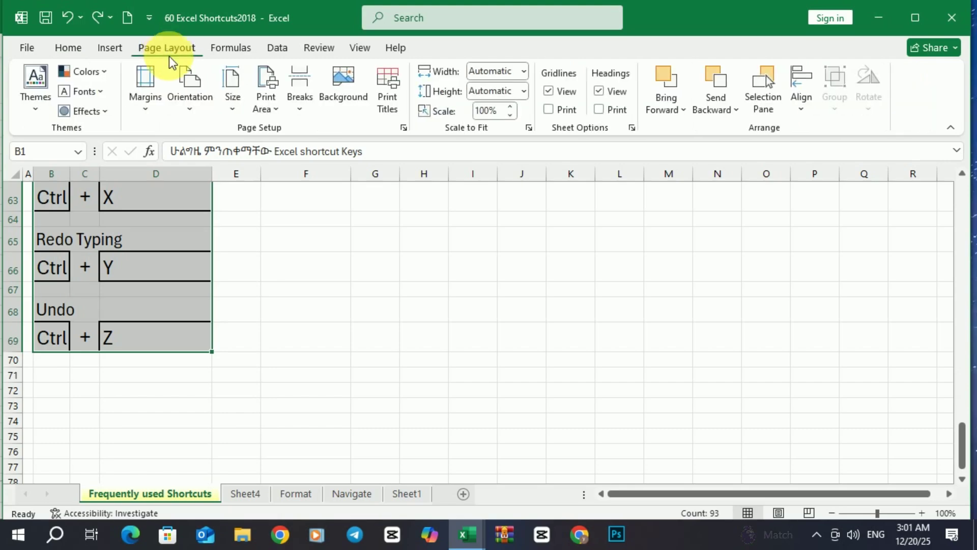
pyautogui.click(269, 102)
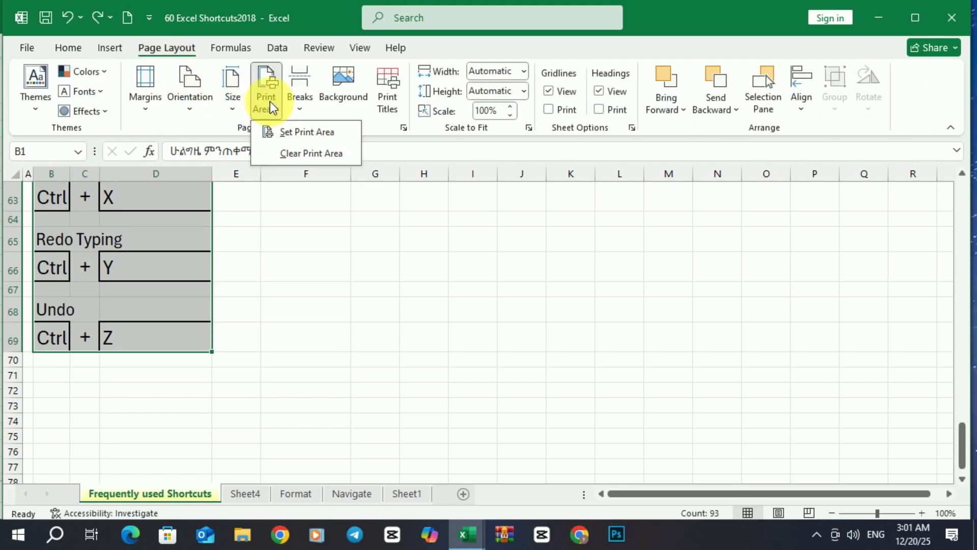
pyautogui.click(290, 131)
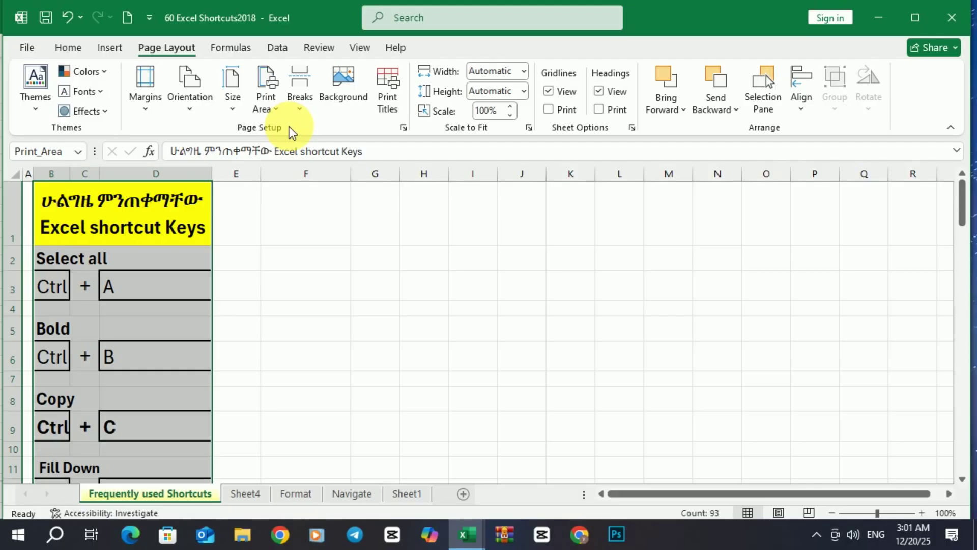
# Preview the print area, paging through all three pages.
pyautogui.hotkey('ctrl', 'p')
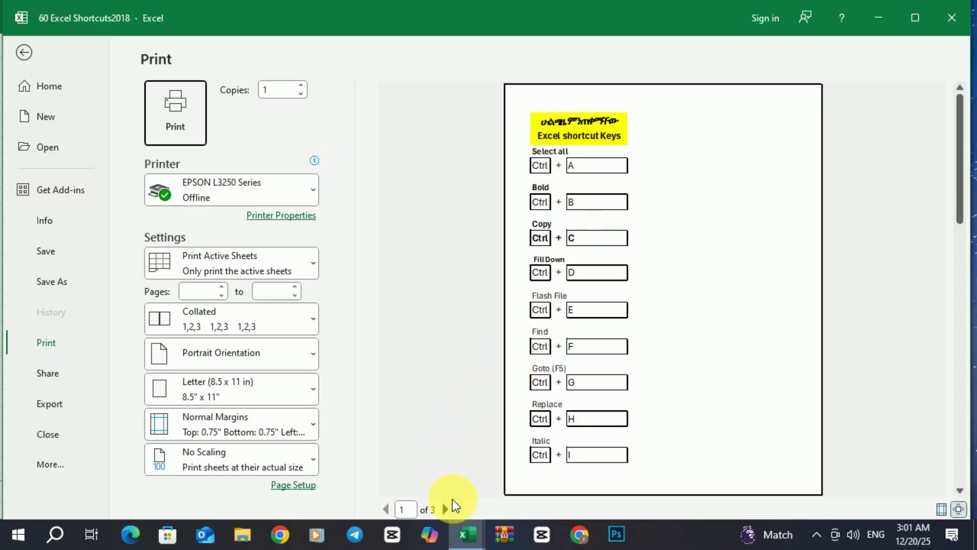
pyautogui.click(446, 509)
pyautogui.click(446, 508)
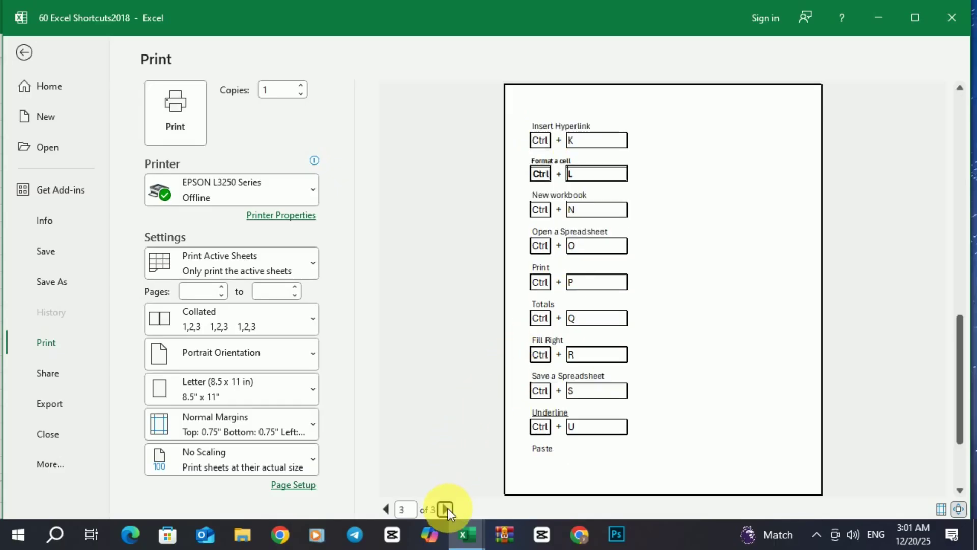
pyautogui.click(386, 509)
pyautogui.click(386, 509)
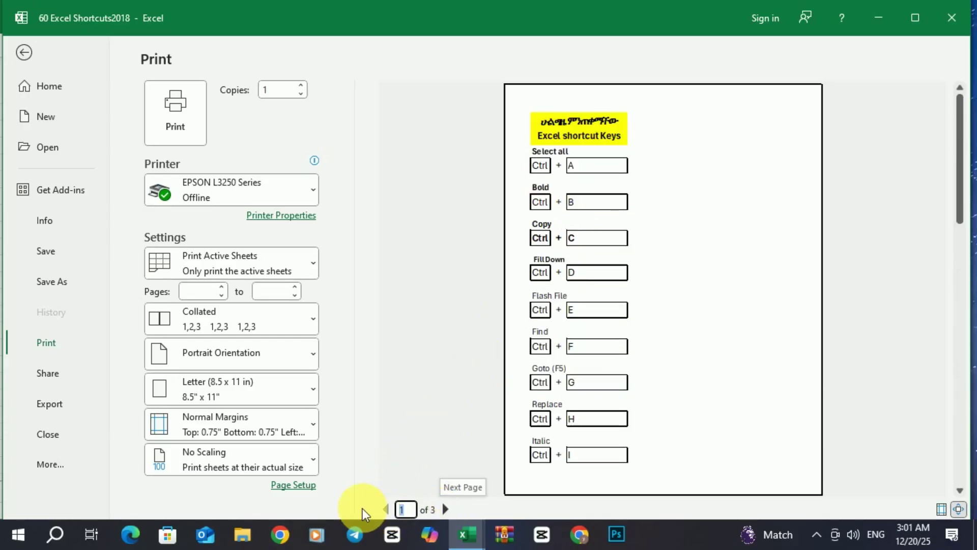
# Scale the printout to 70% so it fits on two pages.
pyautogui.click(299, 491)
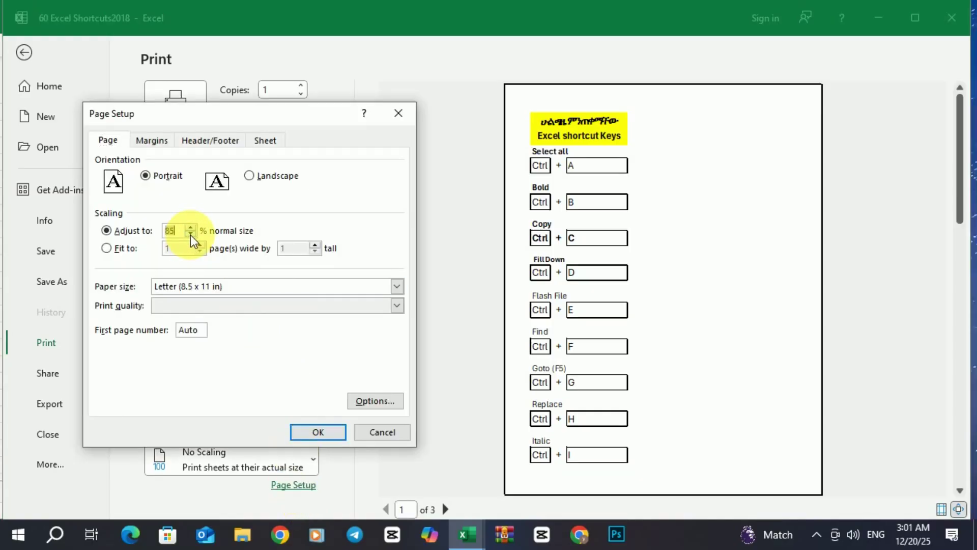
pyautogui.click(318, 431)
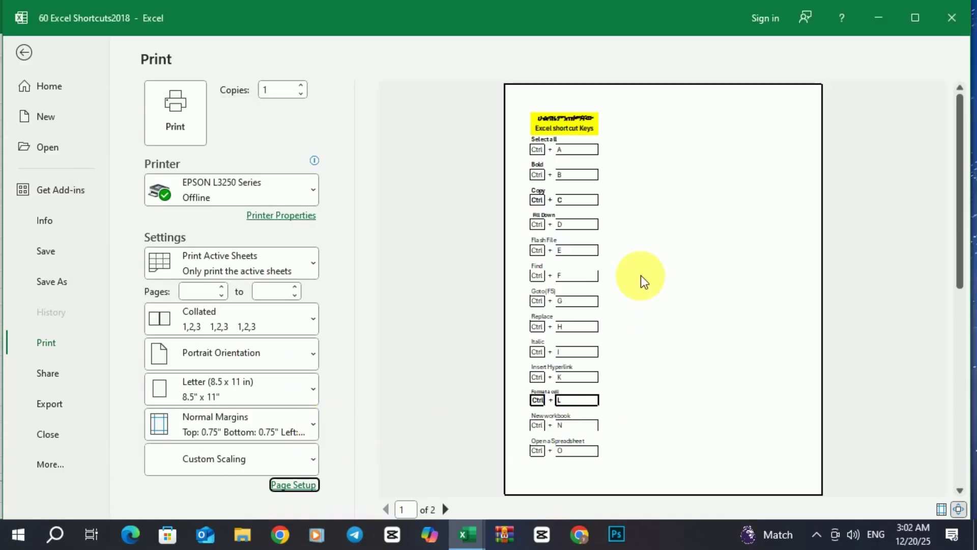
pyautogui.click(444, 508)
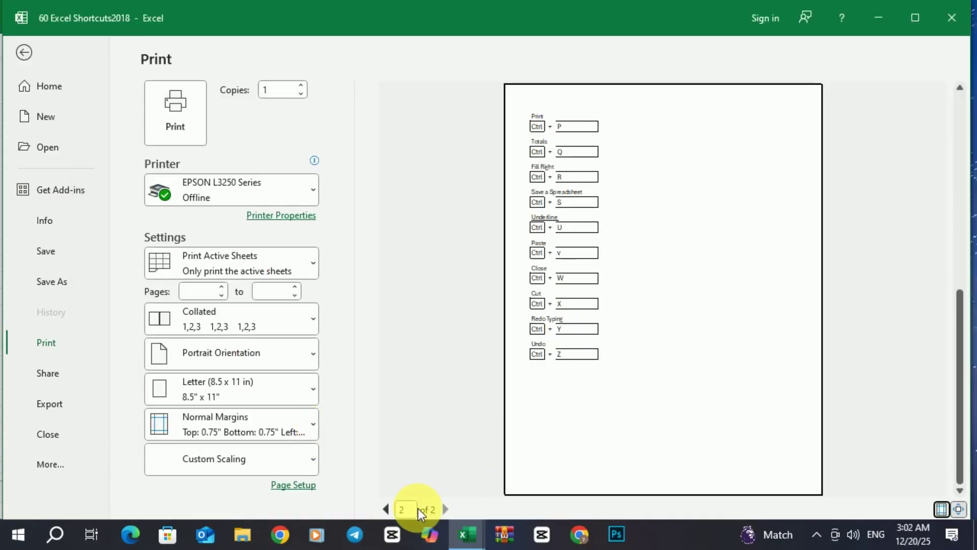
pyautogui.click(384, 509)
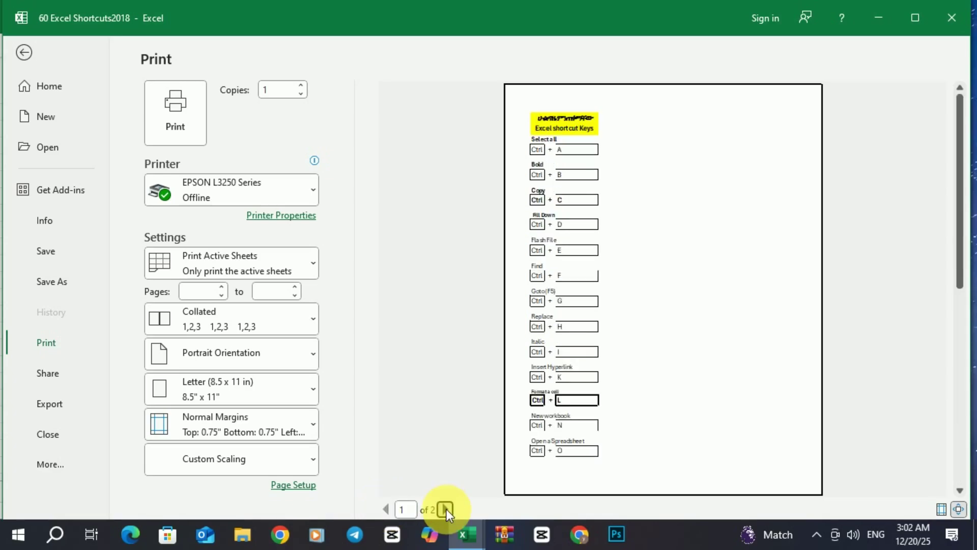
pyautogui.click(446, 509)
# Try 45% scaling for one page, then restore 70% across two pages.
pyautogui.click(294, 484)
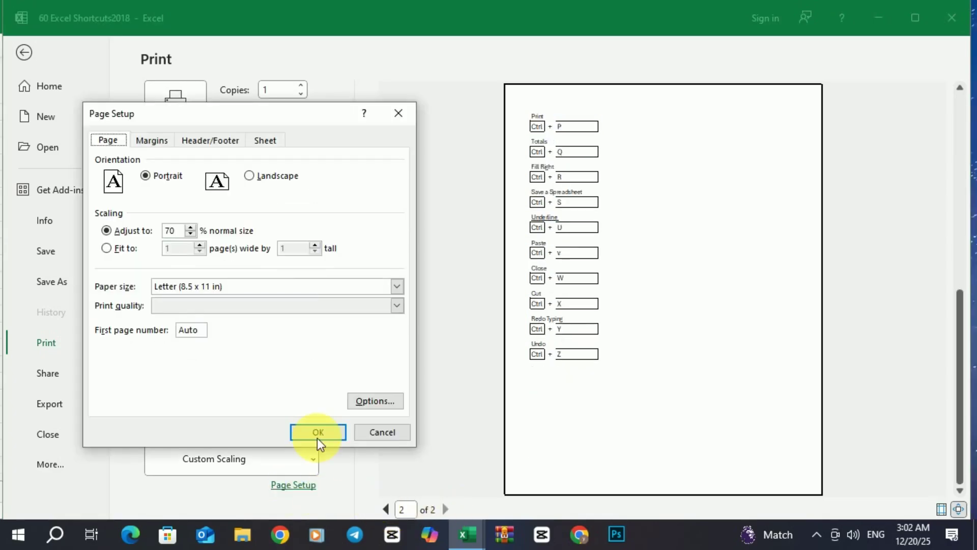
pyautogui.click(191, 234)
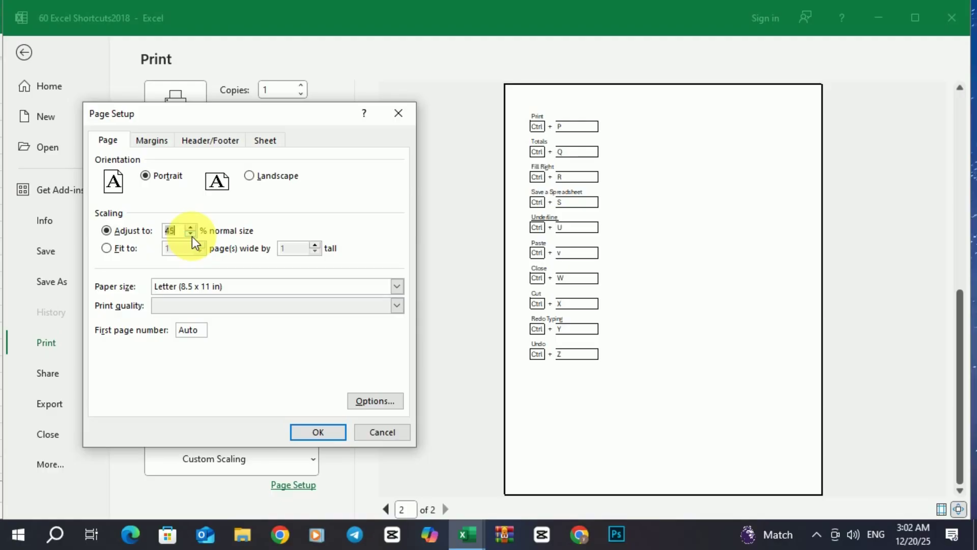
pyautogui.click(318, 431)
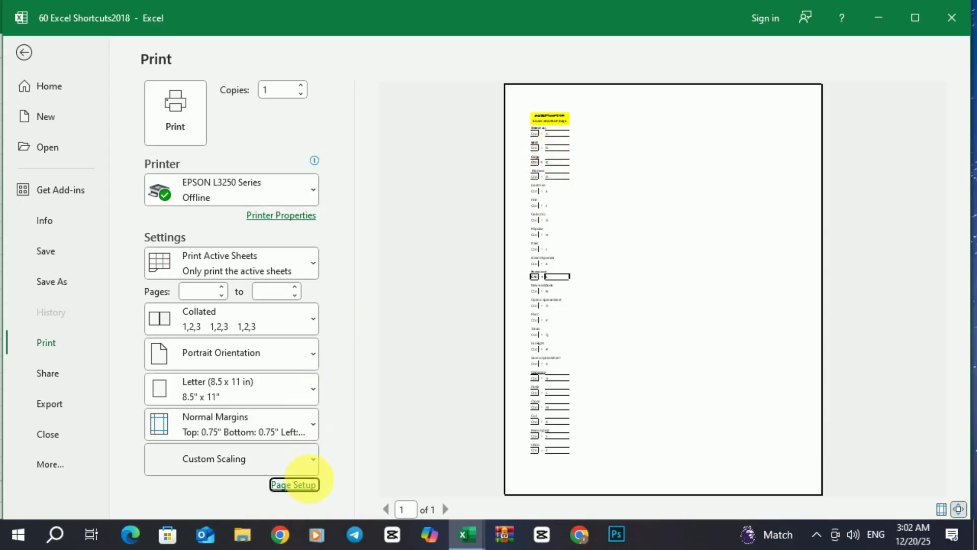
pyautogui.click(308, 484)
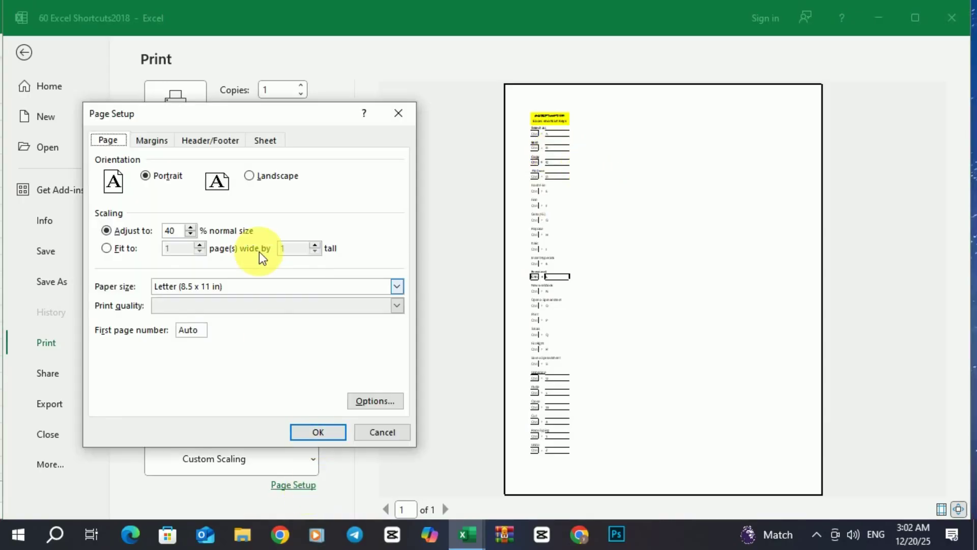
pyautogui.click(191, 228)
pyautogui.click(190, 228)
pyautogui.click(190, 228)
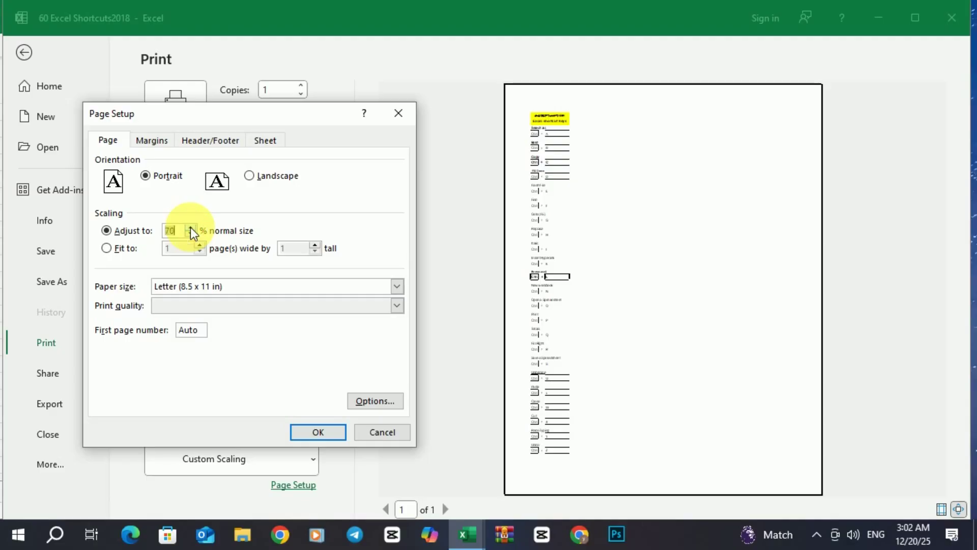
pyautogui.click(307, 432)
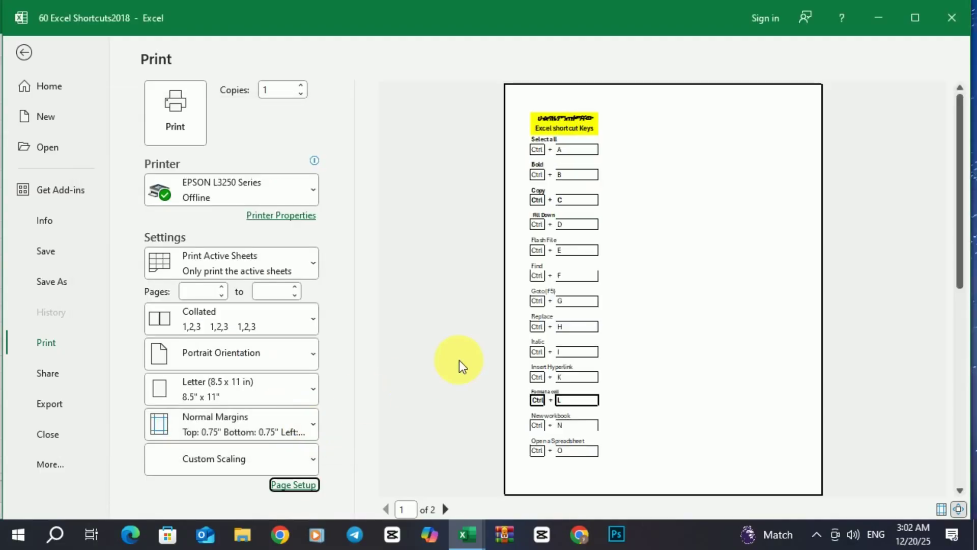
# Show margins, widen the left margin, and scale the printout to 110% over three pages.
pyautogui.click(941, 511)
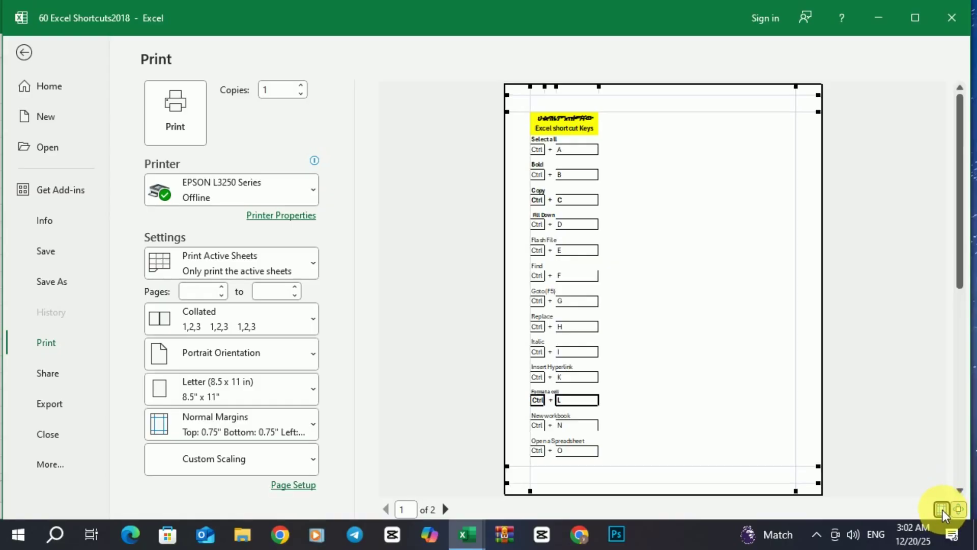
pyautogui.moveTo(535, 91); pyautogui.dragTo(613, 114)
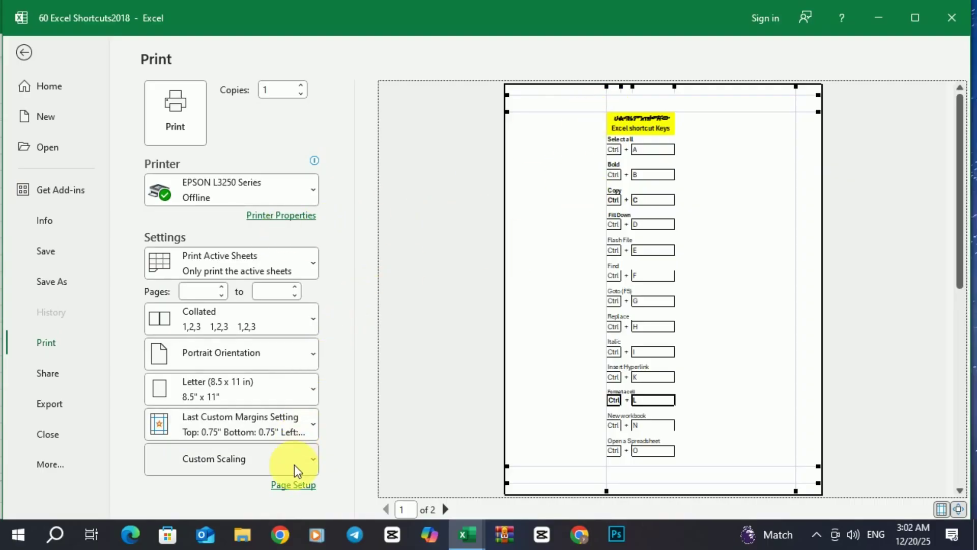
pyautogui.click(294, 485)
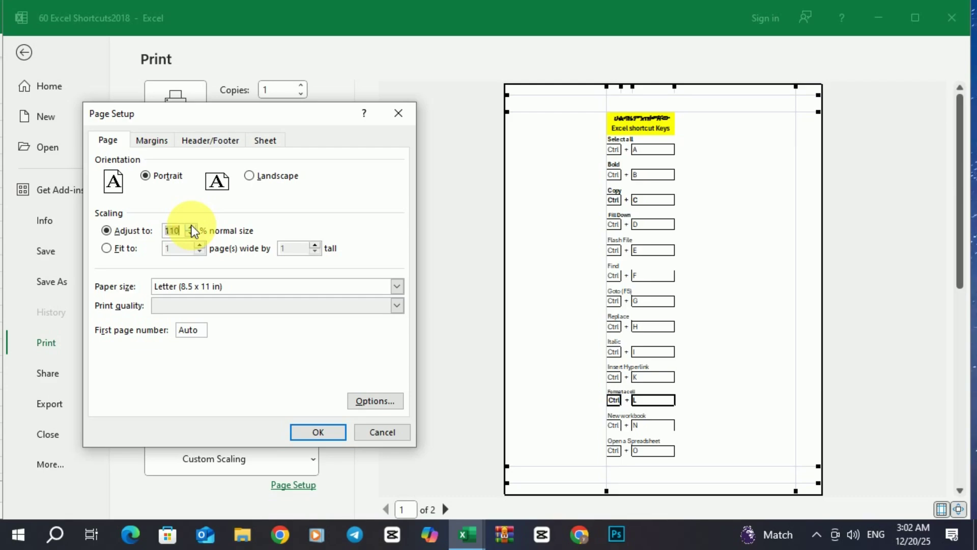
pyautogui.click(318, 432)
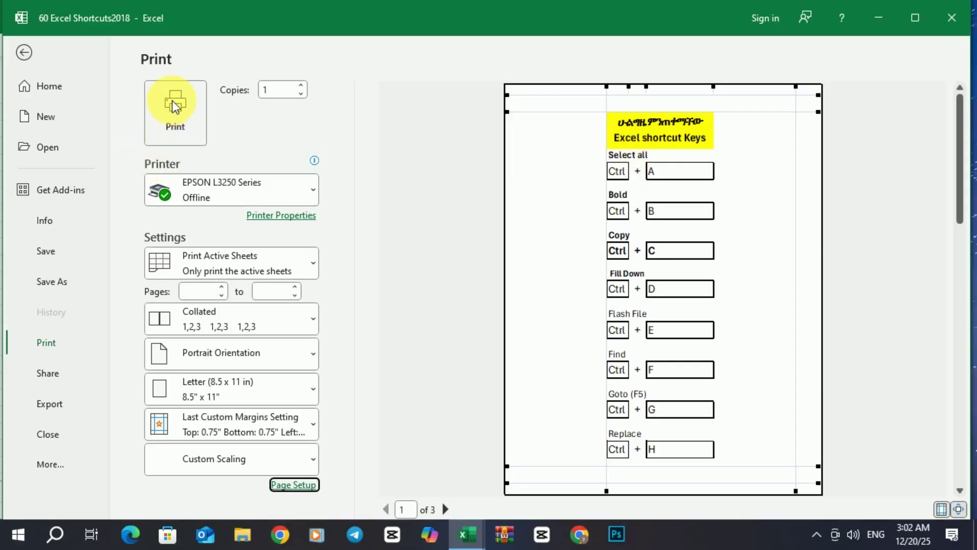
# Set 9 copies and keep the EPSON L3250 Series as the printer.
pyautogui.click(302, 86)
pyautogui.click(302, 86)
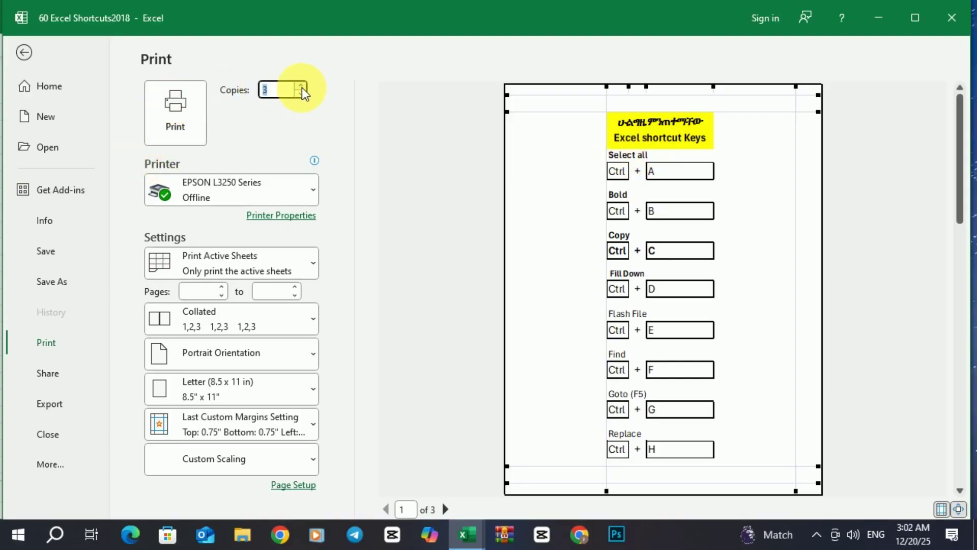
pyautogui.click(301, 85)
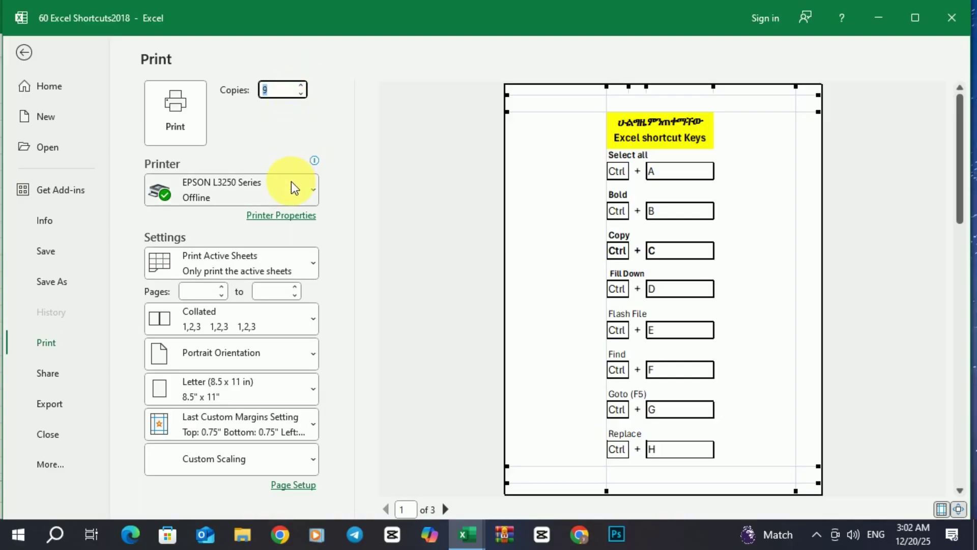
pyautogui.moveTo(302, 198)
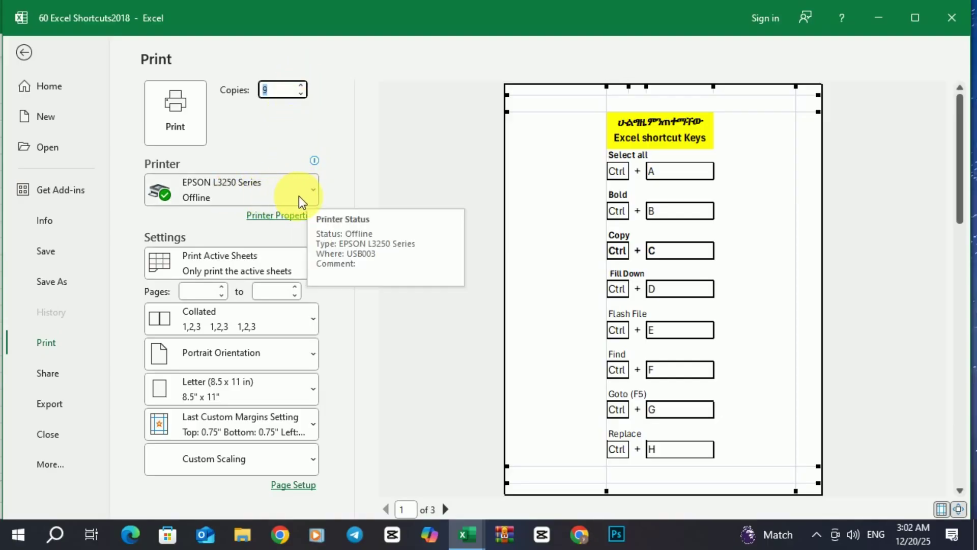
pyautogui.click(311, 197)
pyautogui.click(311, 198)
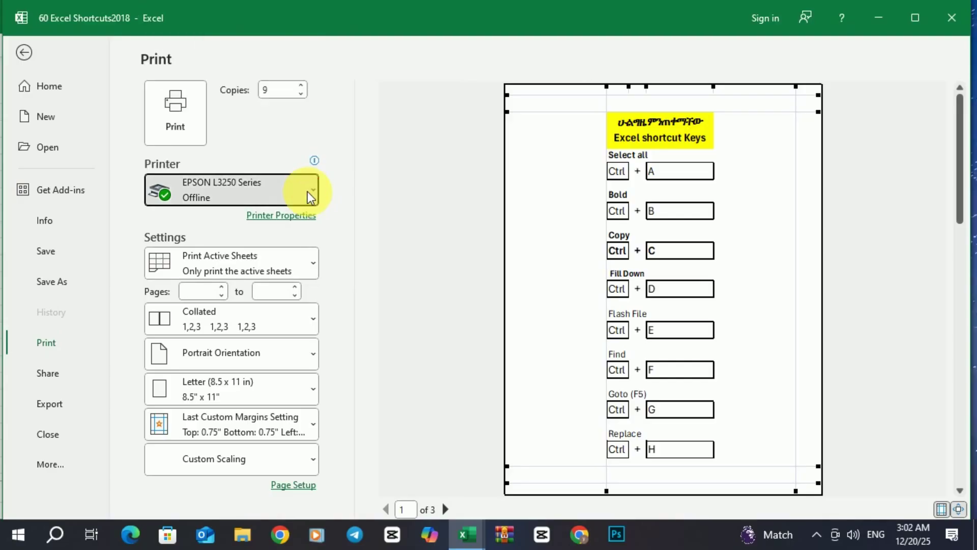
pyautogui.click(311, 197)
pyautogui.click(310, 198)
pyautogui.moveTo(301, 198)
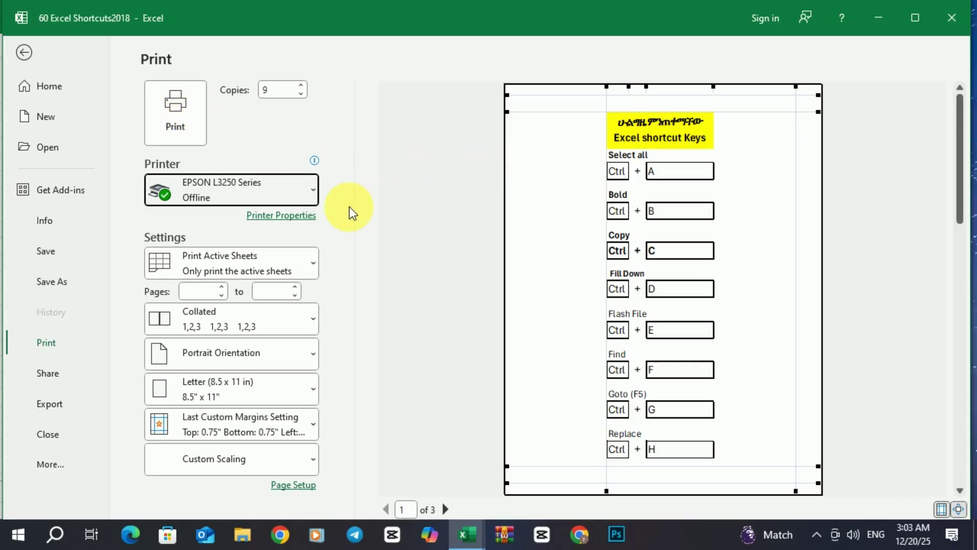
# In printer properties, switch to Black/Grayscale and back to Color, then confirm.
pyautogui.click(297, 216)
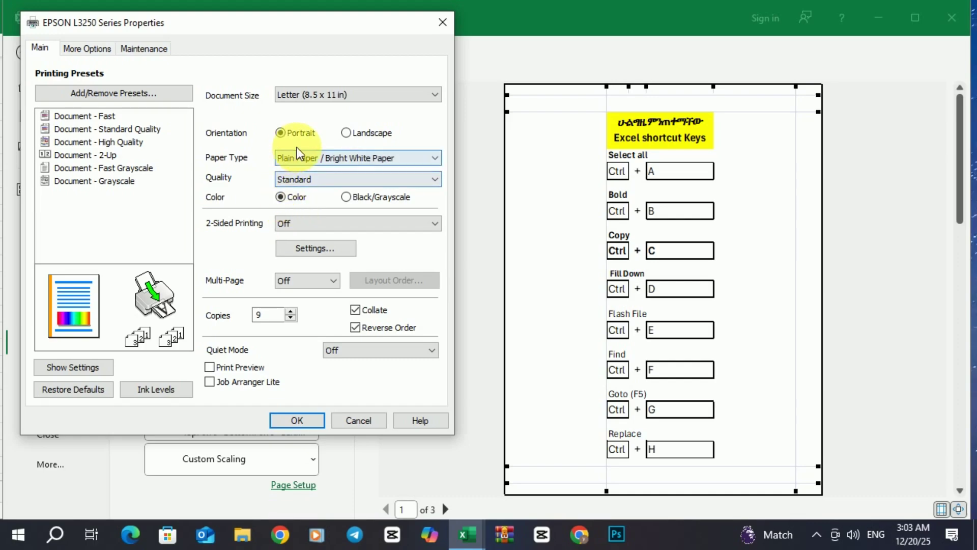
pyautogui.click(353, 200)
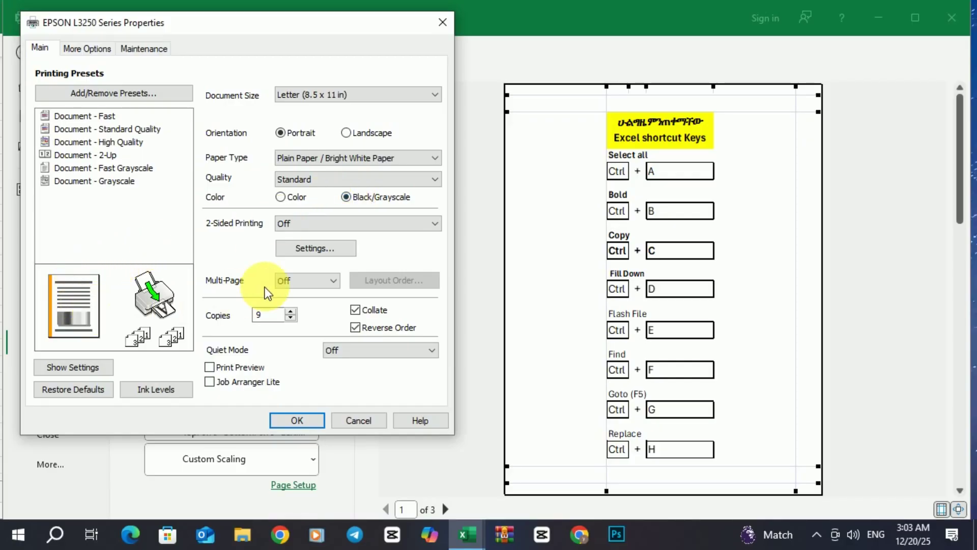
pyautogui.click(282, 198)
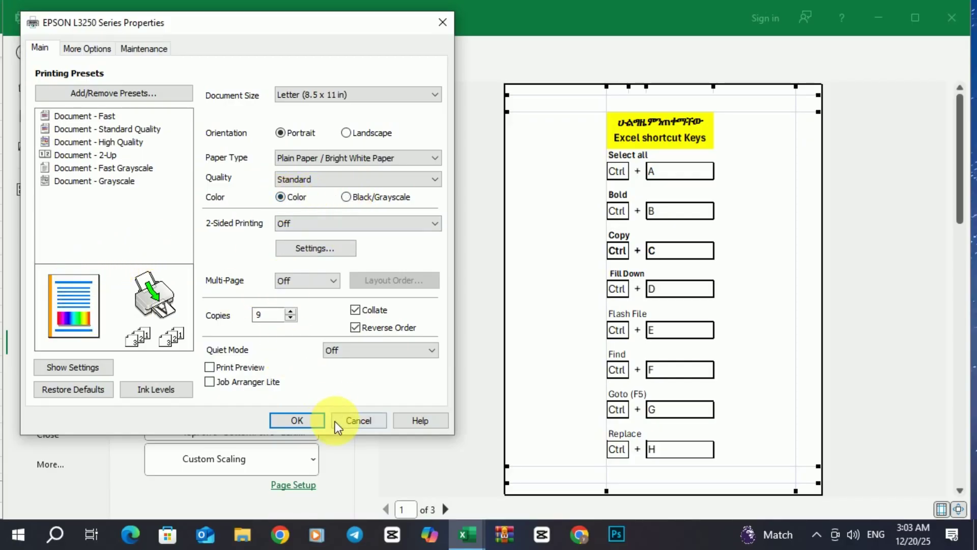
pyautogui.click(308, 424)
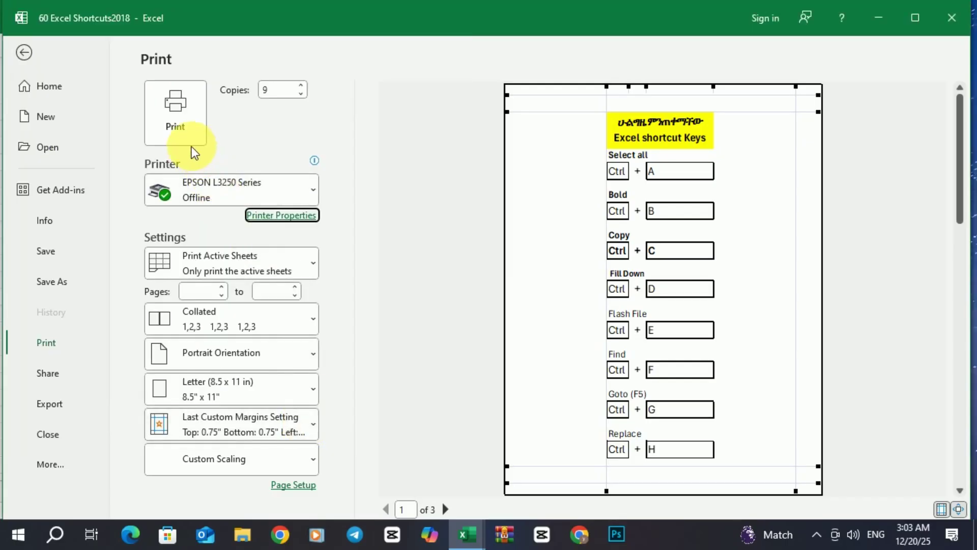
# Print the 9 copies to the EPSON printer and minimize its status window.
pyautogui.click(176, 125)
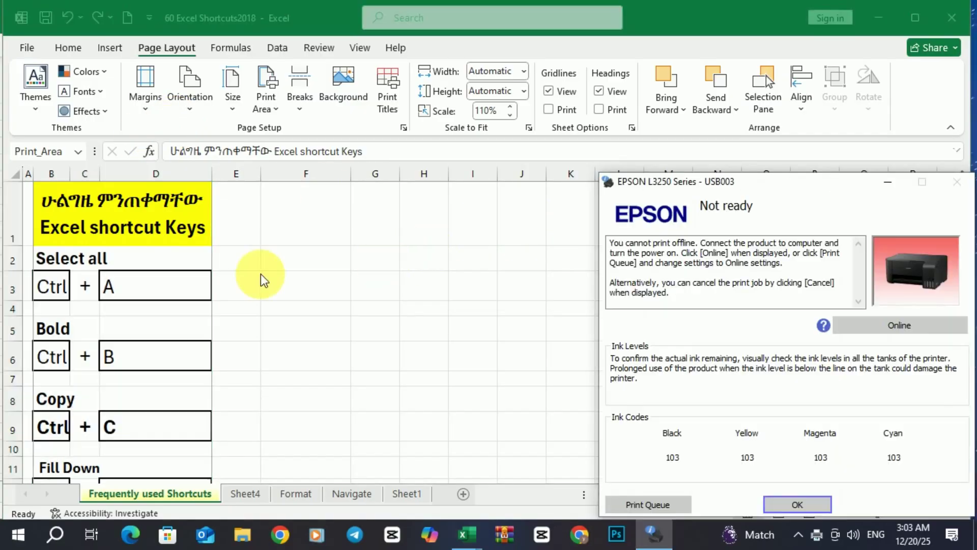
pyautogui.scroll(-1, 260, 280)
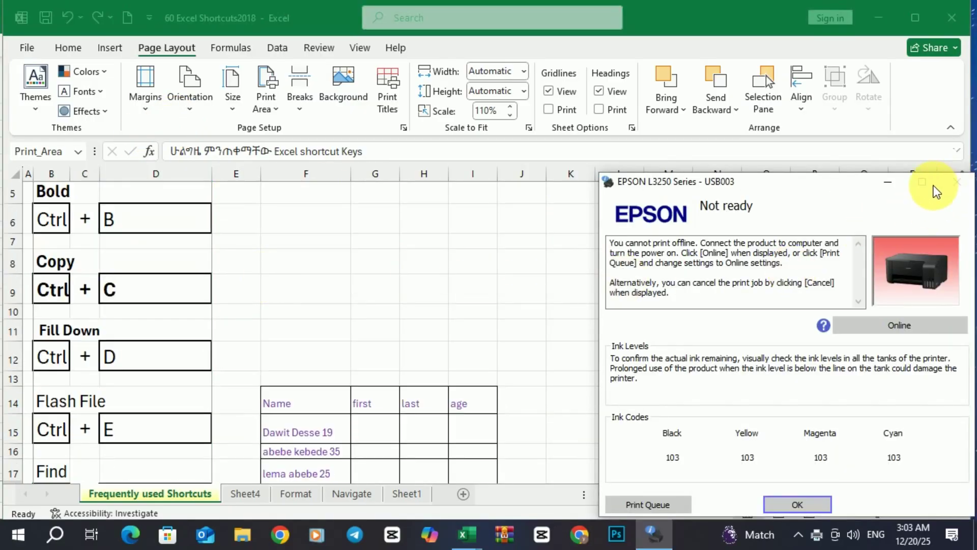
pyautogui.click(889, 182)
pyautogui.scroll(-1, 203, 402)
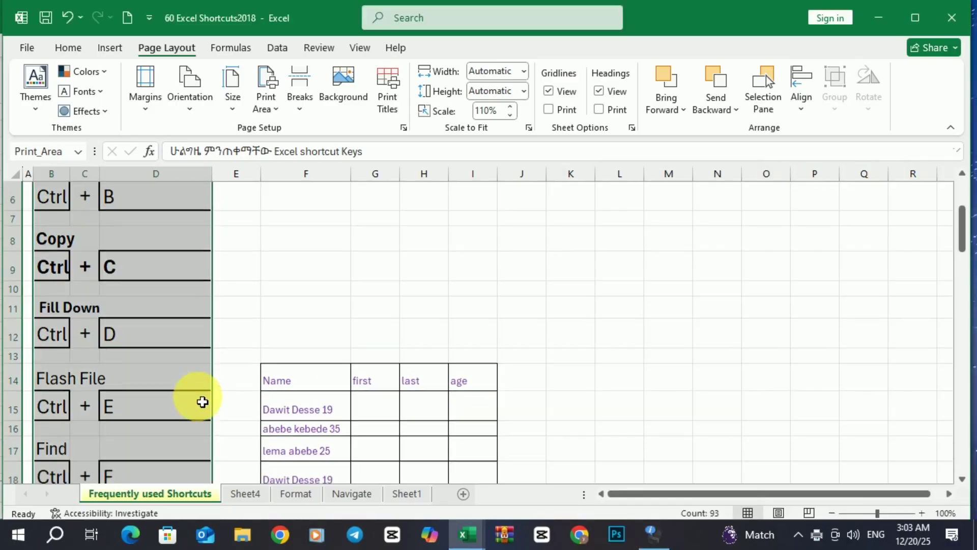
pyautogui.scroll(-6, 203, 402)
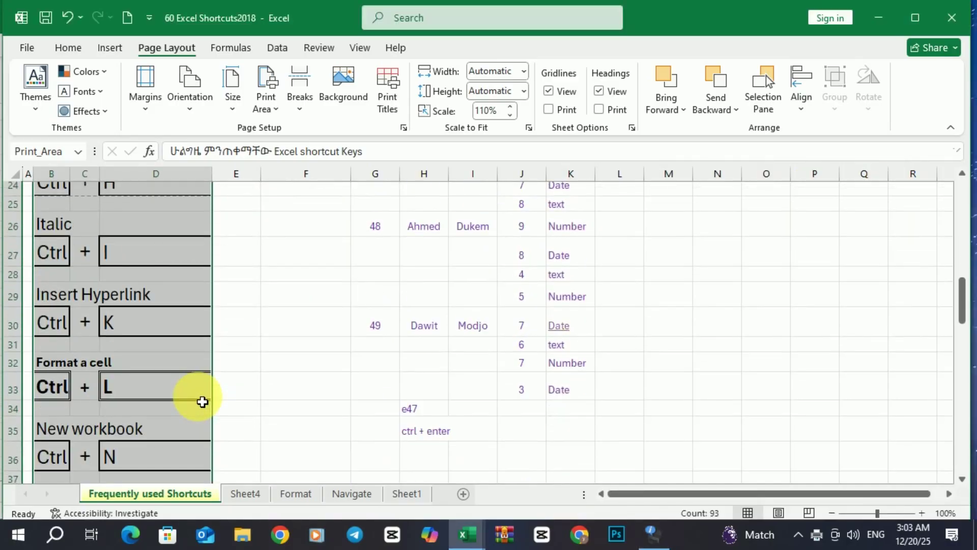
pyautogui.scroll(-5, 203, 402)
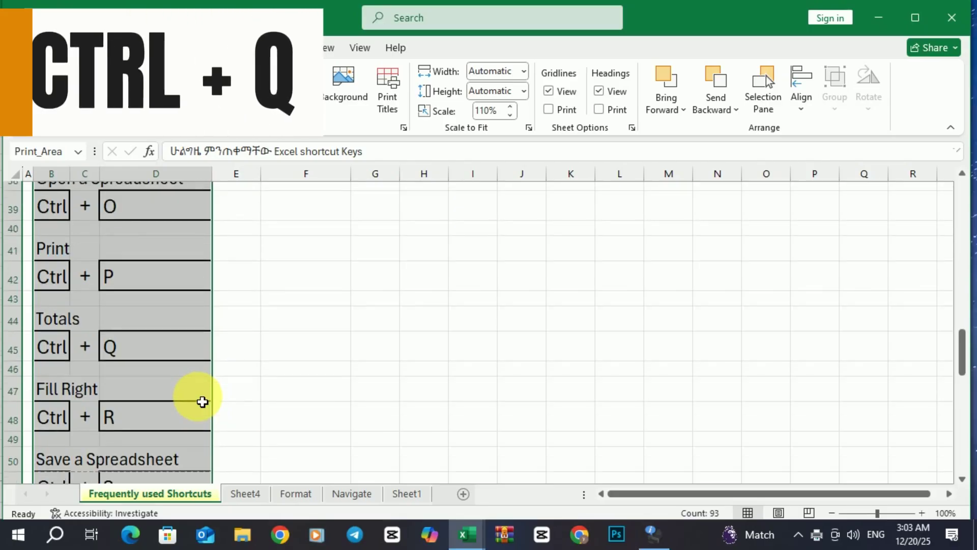
# Move through the Sheet4, Format and Navigate tabs to Sheet1's Mark Sheet.
pyautogui.click(257, 360)
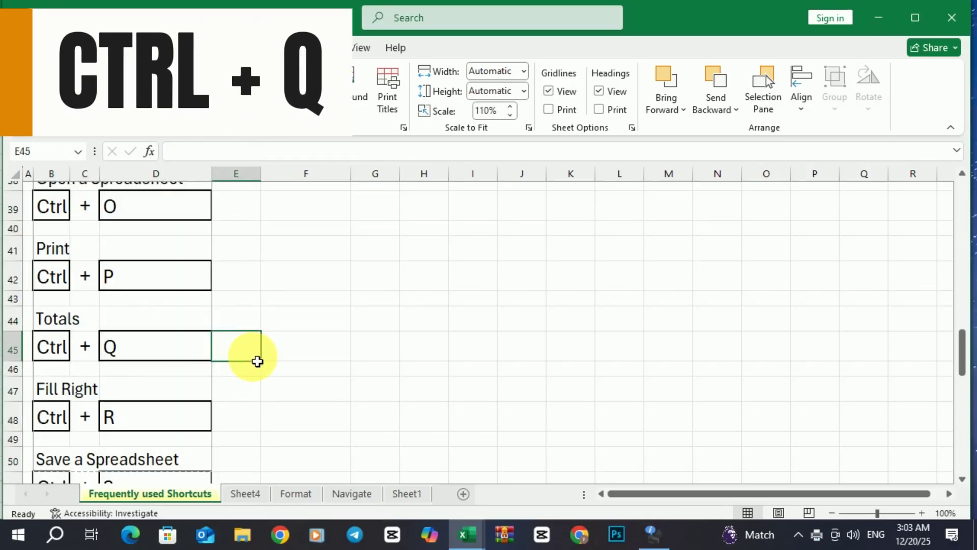
pyautogui.click(245, 493)
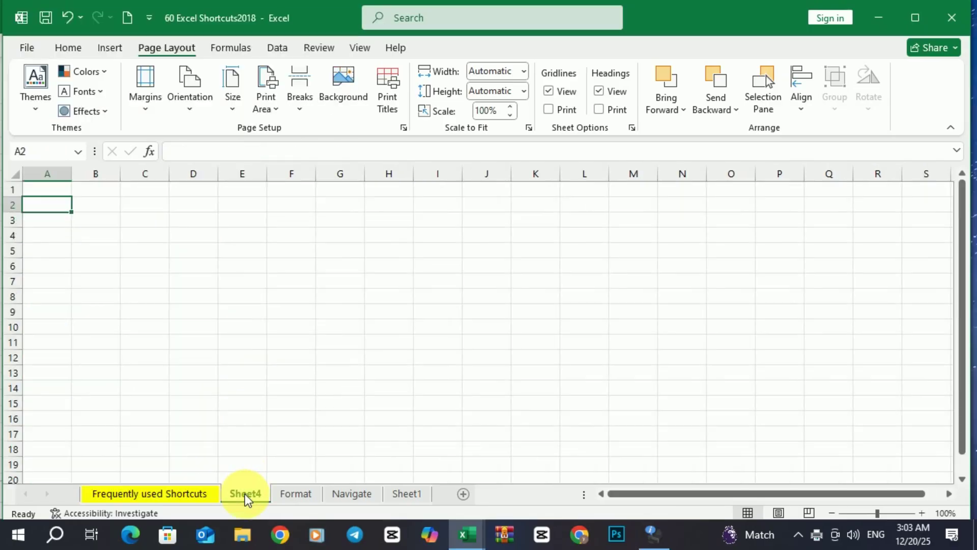
pyautogui.click(282, 494)
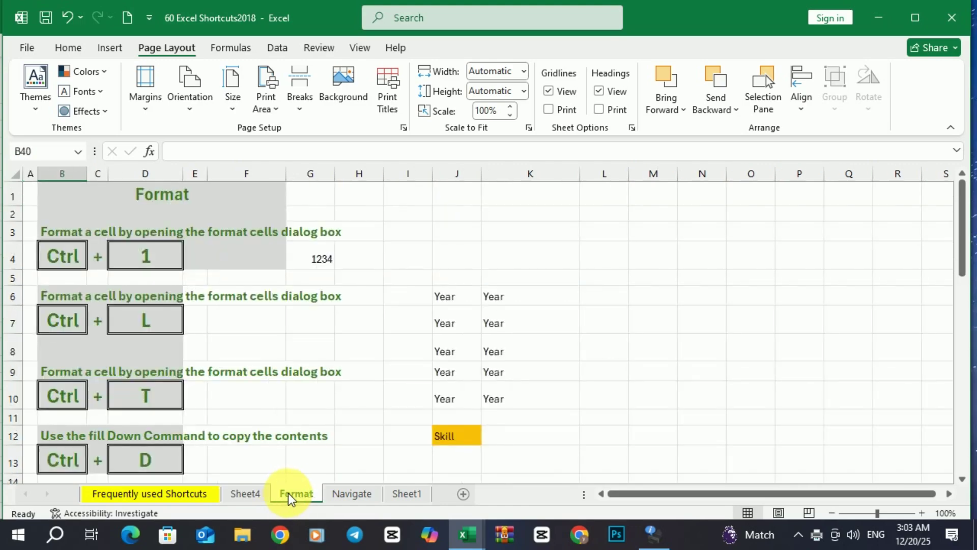
pyautogui.click(344, 494)
pyautogui.click(389, 494)
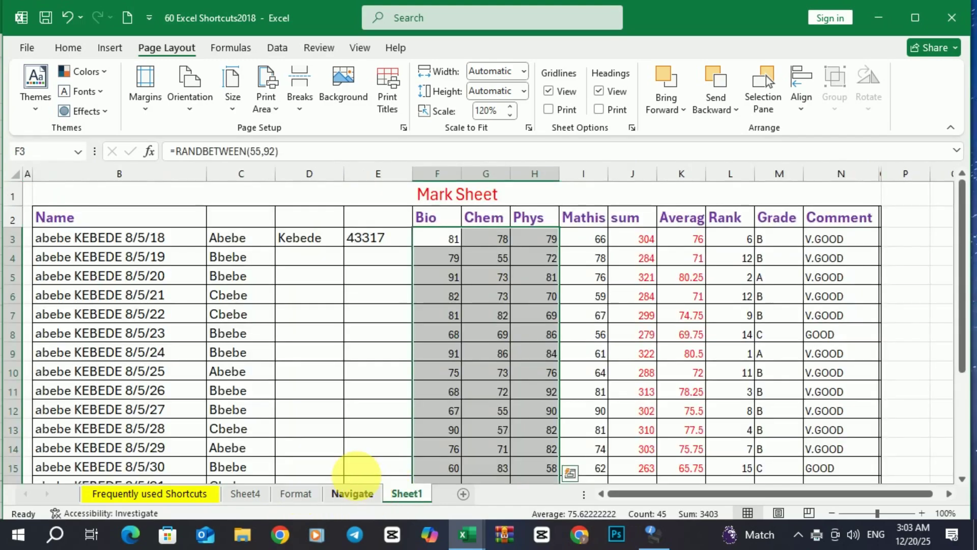
pyautogui.scroll(-2, 346, 426)
pyautogui.scroll(2, 356, 428)
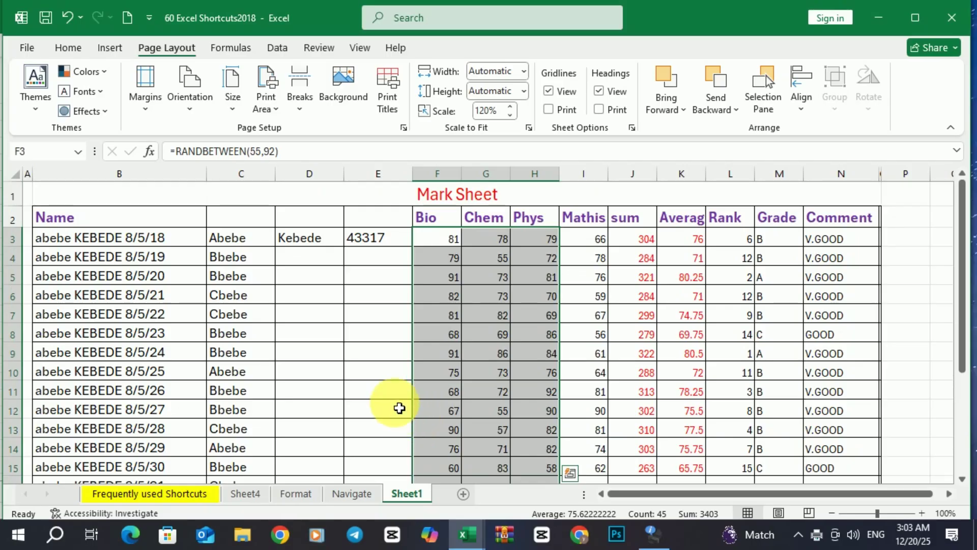
# Select the Mathis through Rank columns I2:L17 and open Quick Analysis with Ctrl+Q.
pyautogui.click(609, 223)
pyautogui.moveTo(609, 226); pyautogui.dragTo(714, 411)
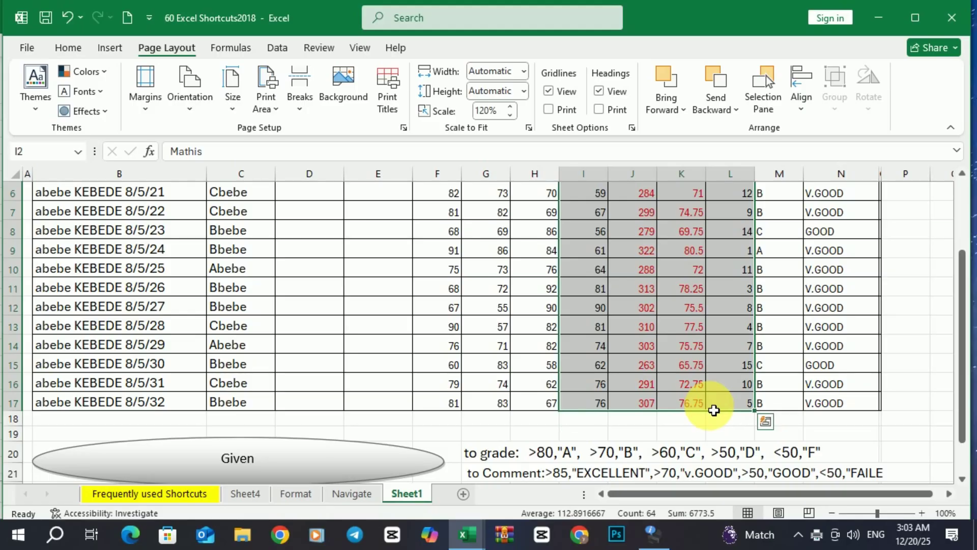
pyautogui.hotkey('ctrl', 'q')
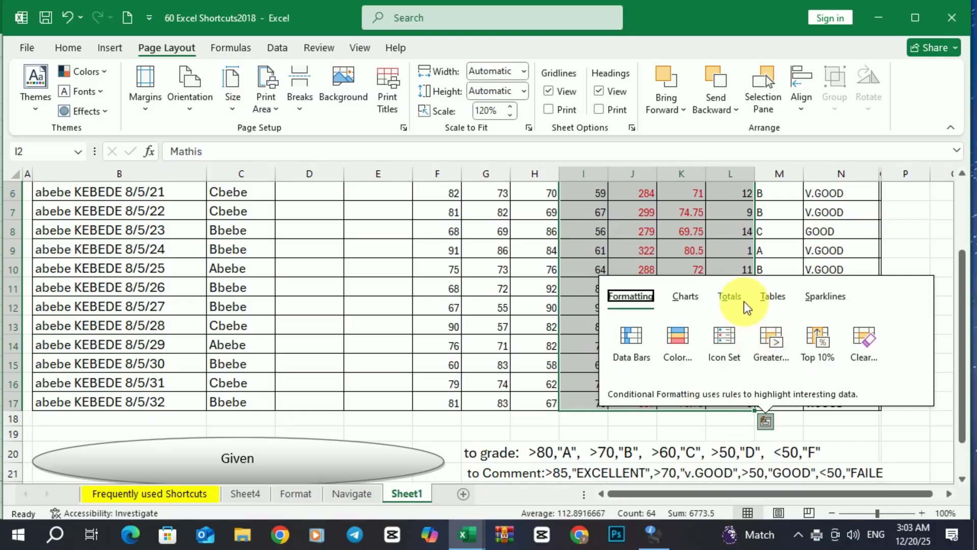
# Preview data bars on the selected marks, then reopen Quick Analysis.
pyautogui.click(630, 339)
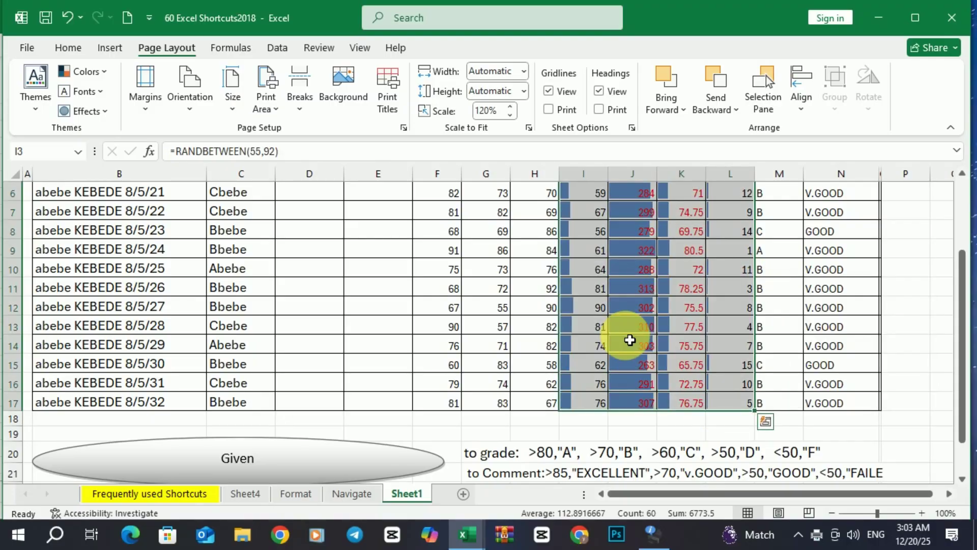
pyautogui.scroll(2, 666, 234)
pyautogui.scroll(-1, 668, 270)
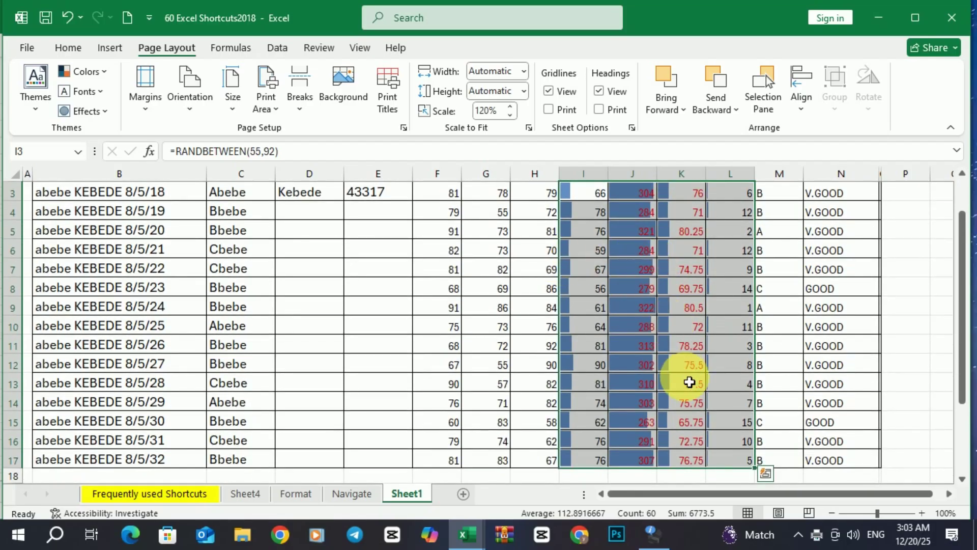
pyautogui.hotkey('ctrl', 'q')
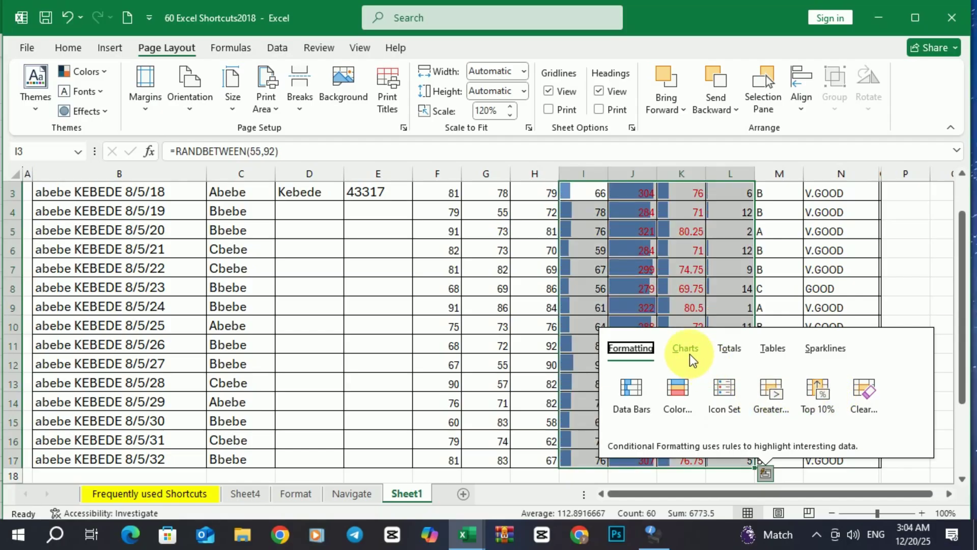
# Browse the Charts, Totals, Formatting, Sparklines and Tables suggestions, then dismiss Quick Analysis.
pyautogui.click(686, 349)
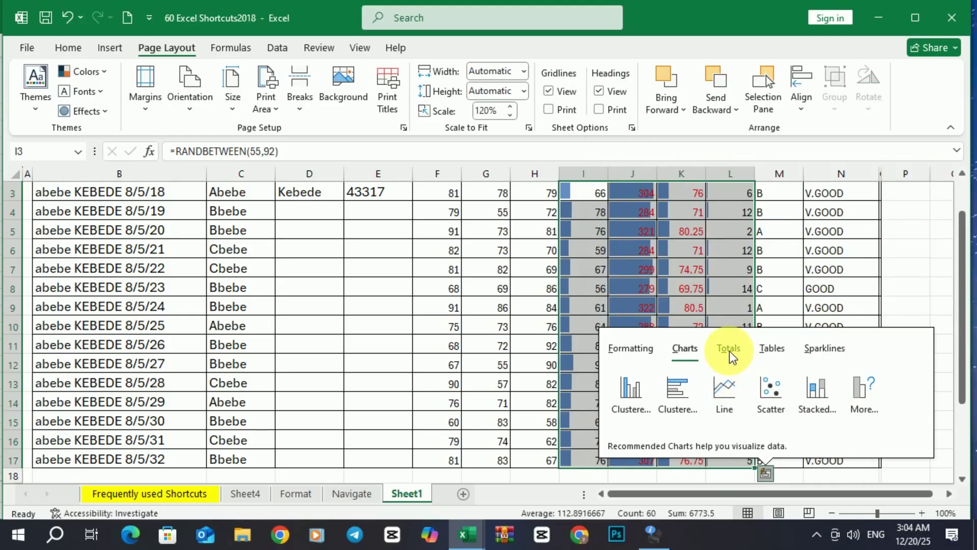
pyautogui.click(729, 350)
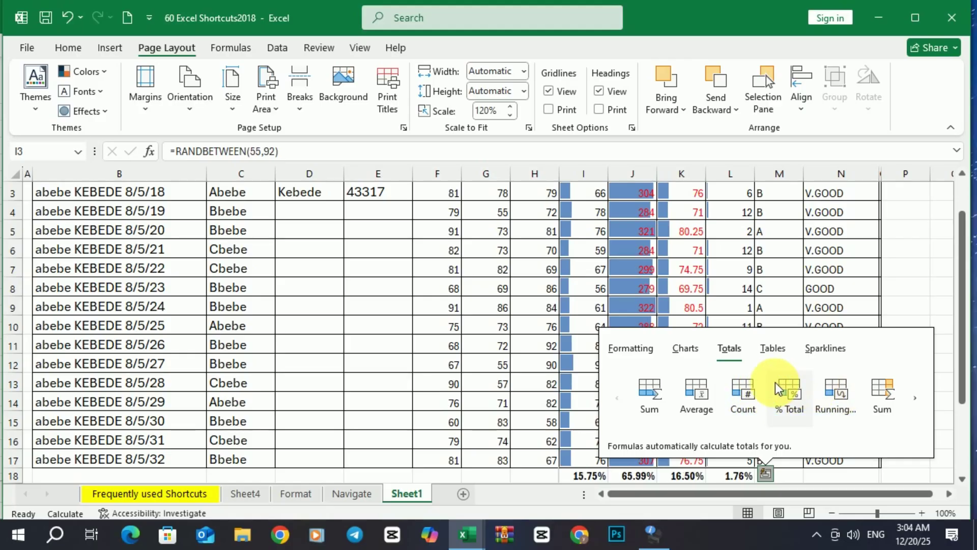
pyautogui.click(635, 350)
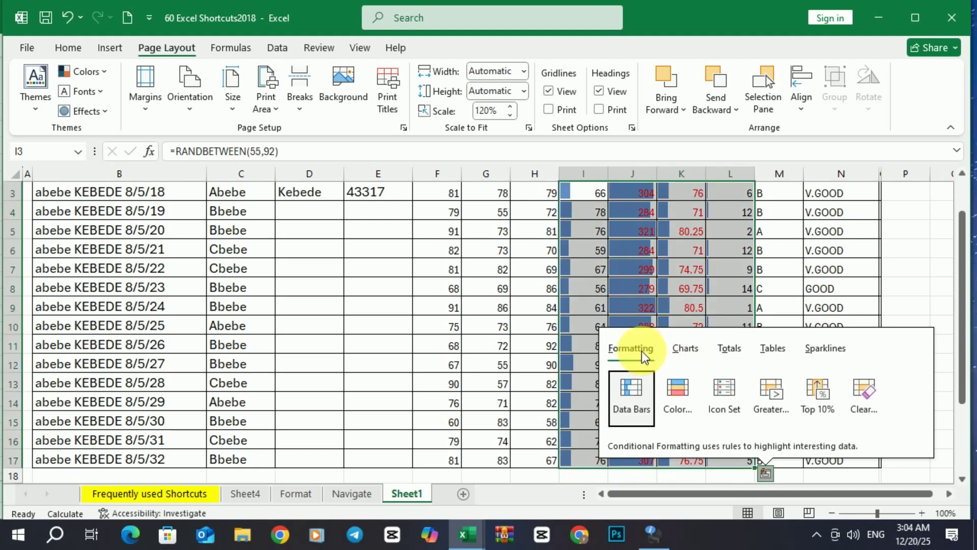
pyautogui.click(814, 351)
pyautogui.click(769, 351)
pyautogui.click(730, 349)
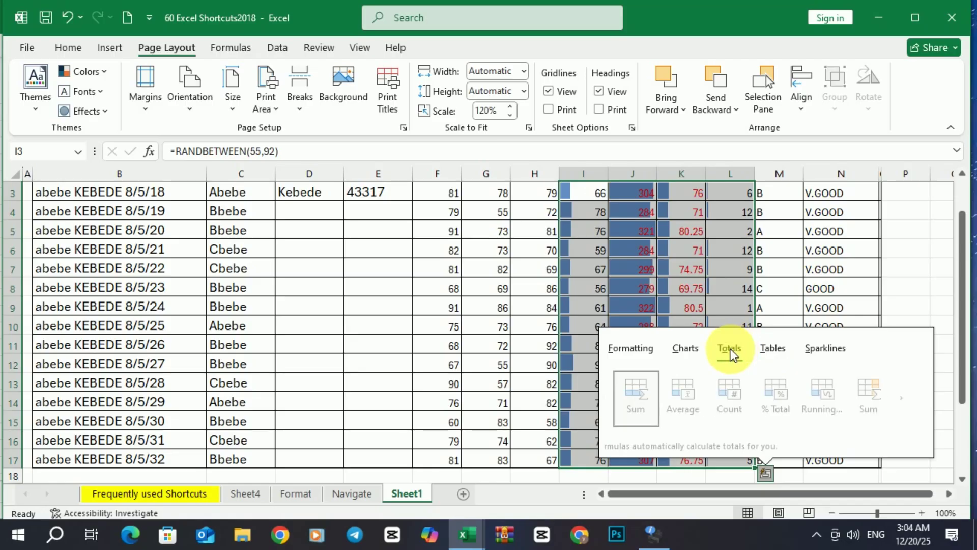
pyautogui.click(683, 349)
pyautogui.click(637, 349)
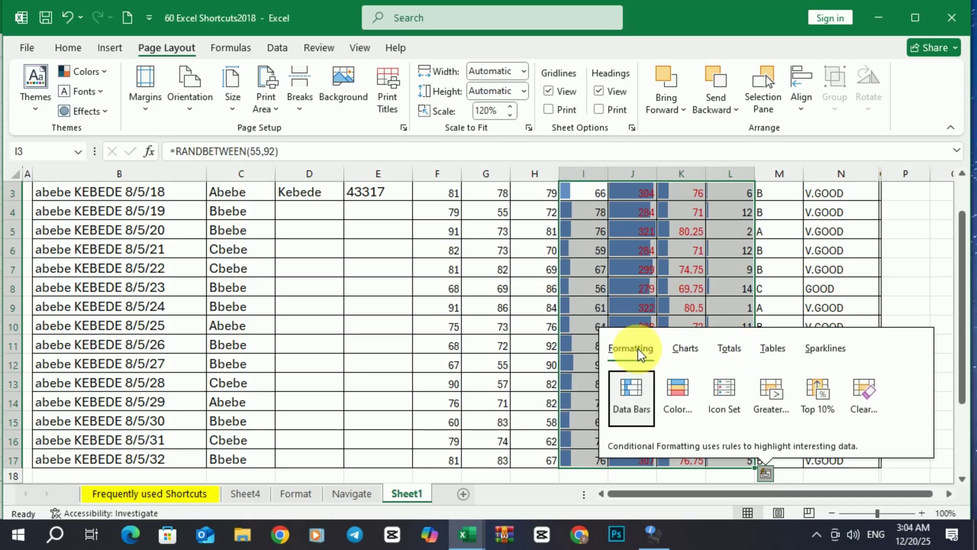
pyautogui.click(570, 291)
pyautogui.click(194, 493)
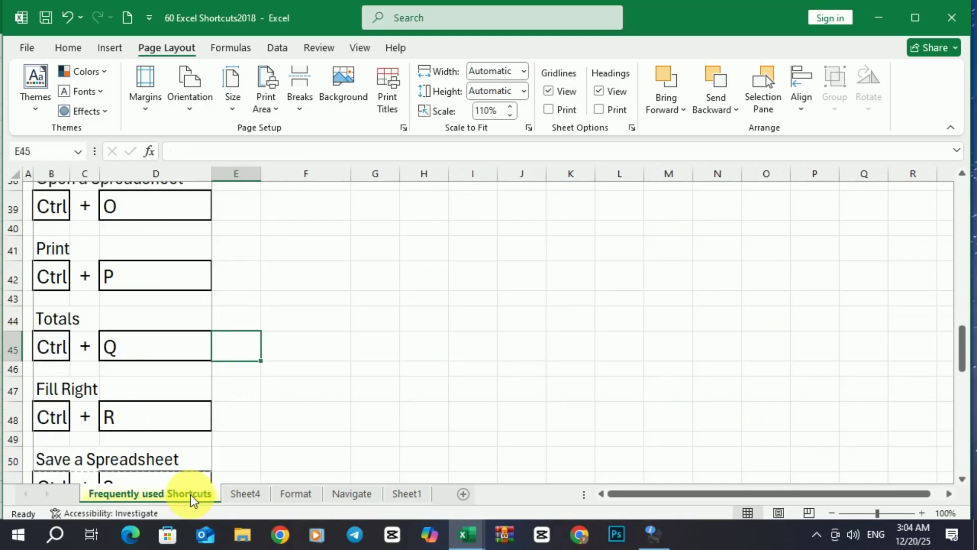
pyautogui.scroll(-1, 196, 453)
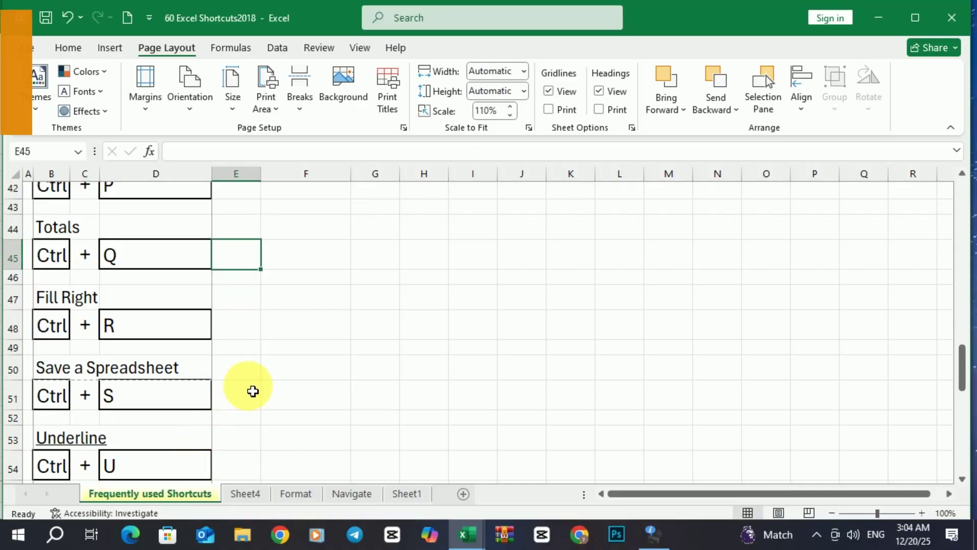
pyautogui.scroll(5, 253, 391)
pyautogui.scroll(2, 253, 391)
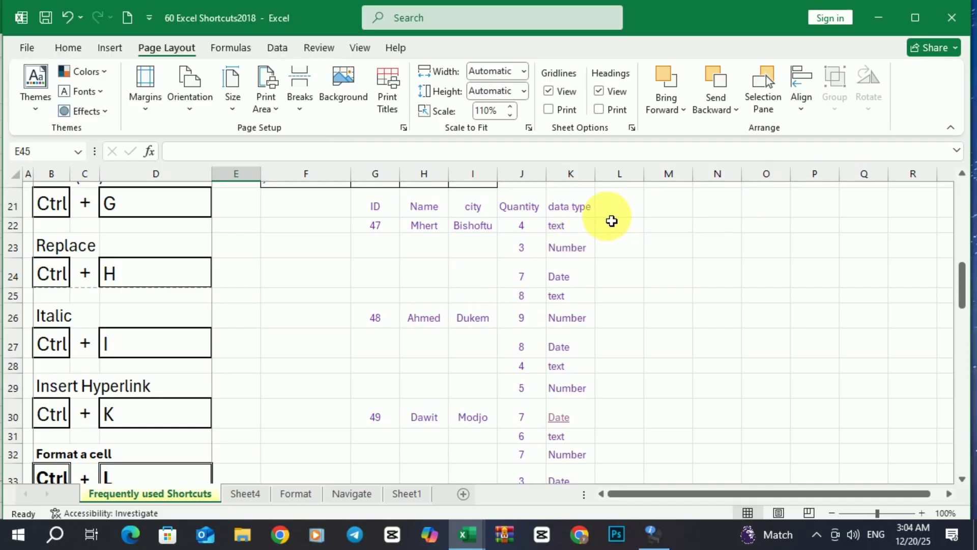
pyautogui.moveTo(590, 210); pyautogui.dragTo(736, 444)
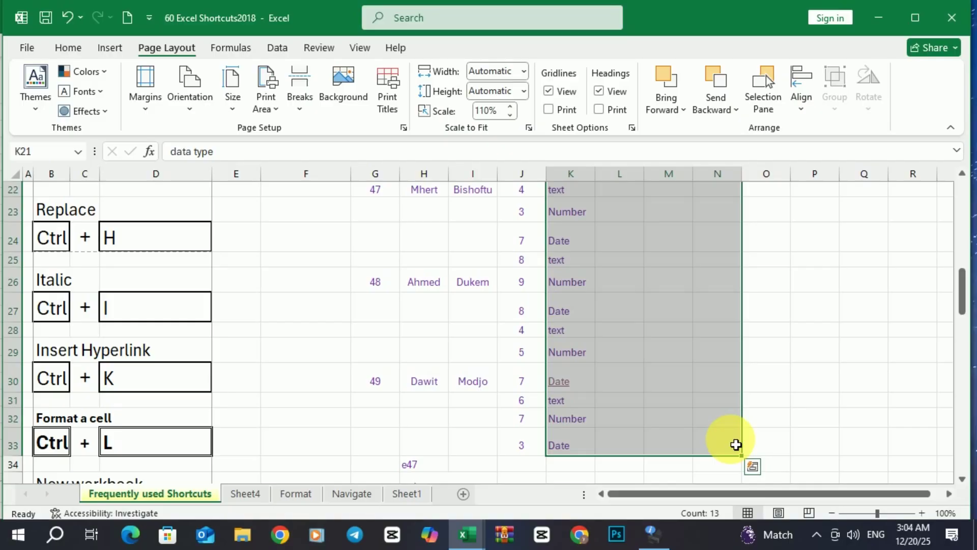
pyautogui.hotkey('ctrl', 'r')
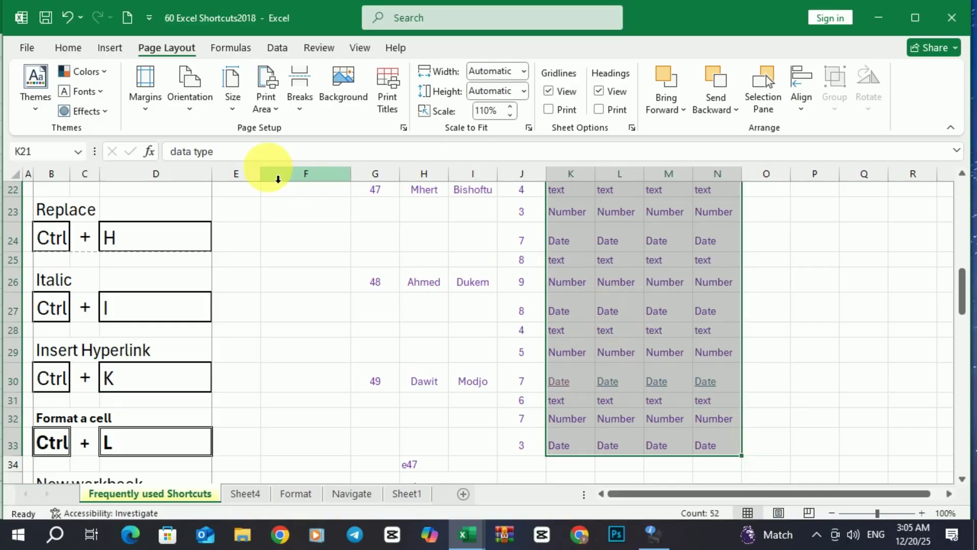
pyautogui.click(65, 16)
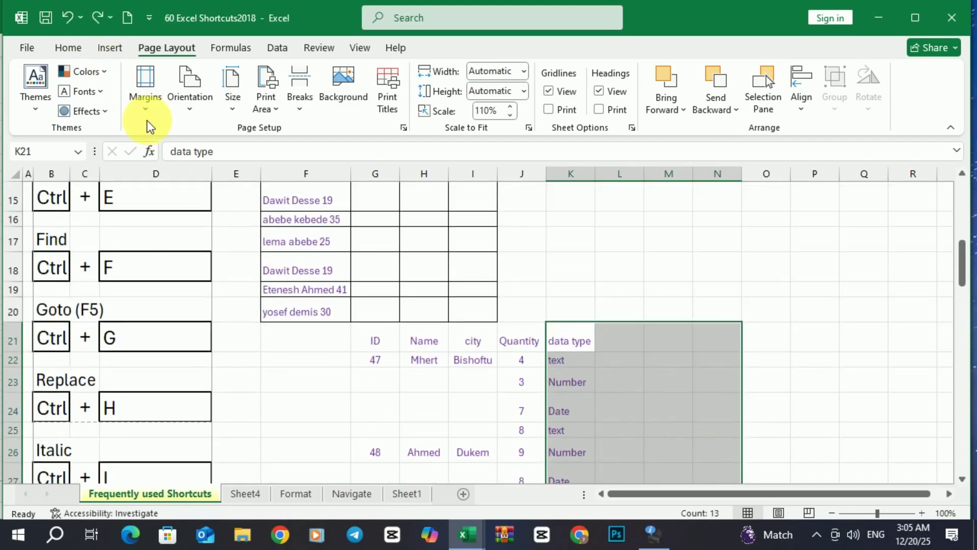
pyautogui.scroll(-4, 334, 271)
pyautogui.scroll(-3, 275, 303)
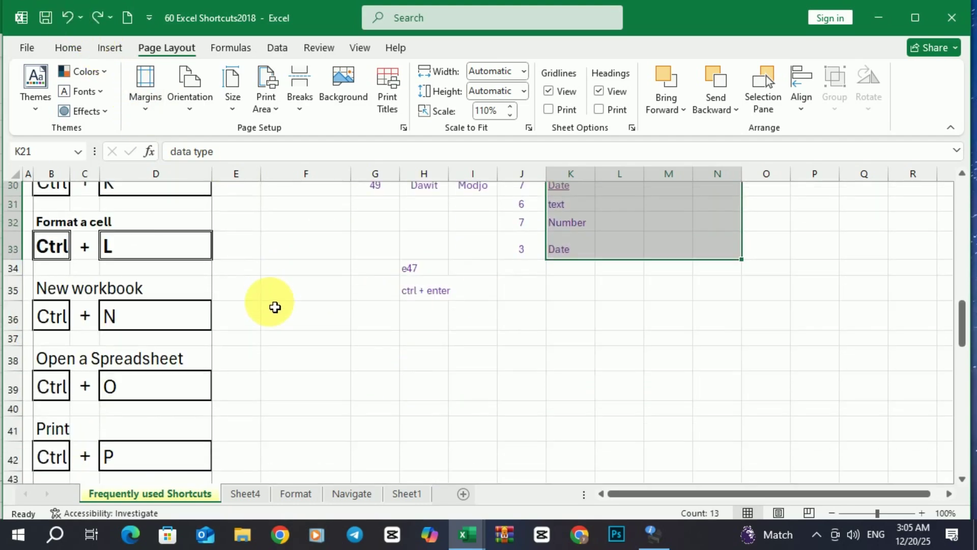
pyautogui.scroll(-3, 275, 307)
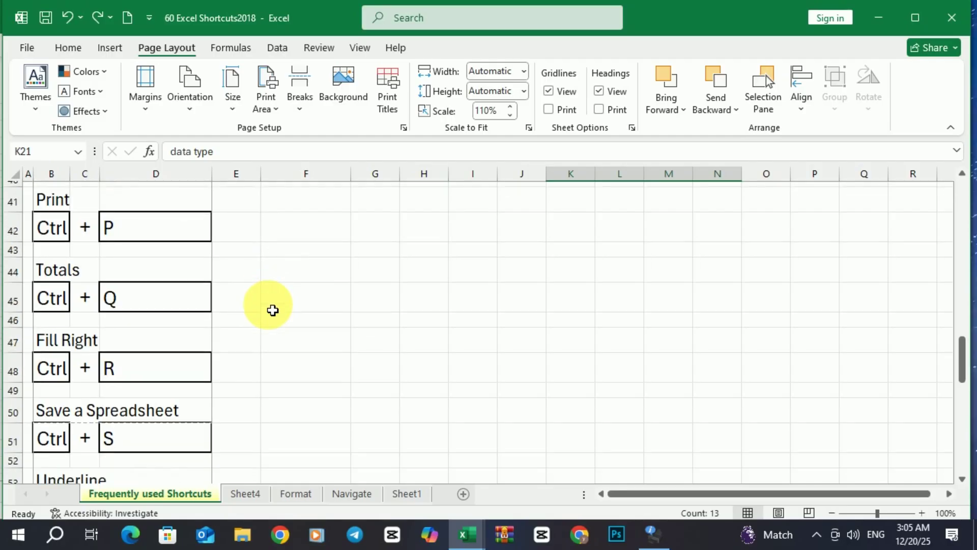
pyautogui.click(289, 296)
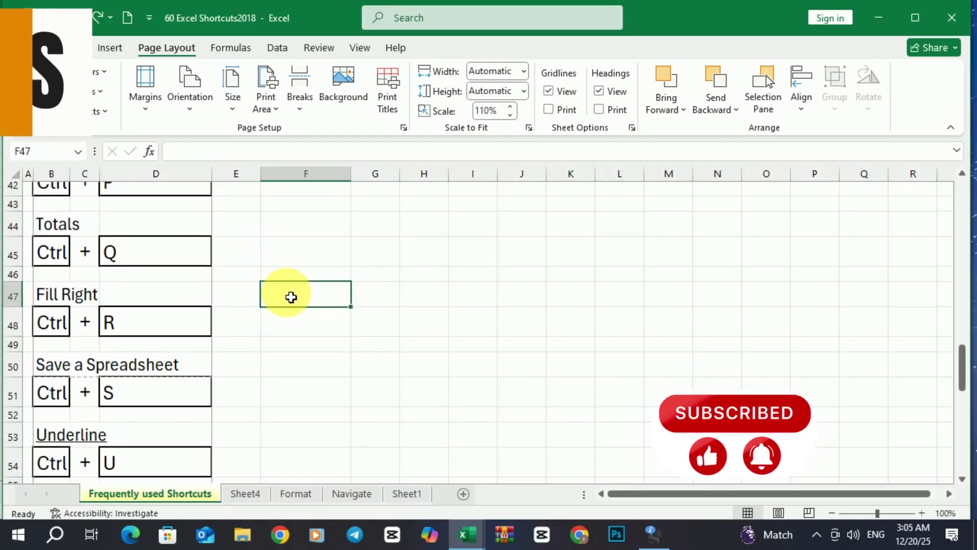
pyautogui.scroll(1, 260, 298)
pyautogui.click(240, 283)
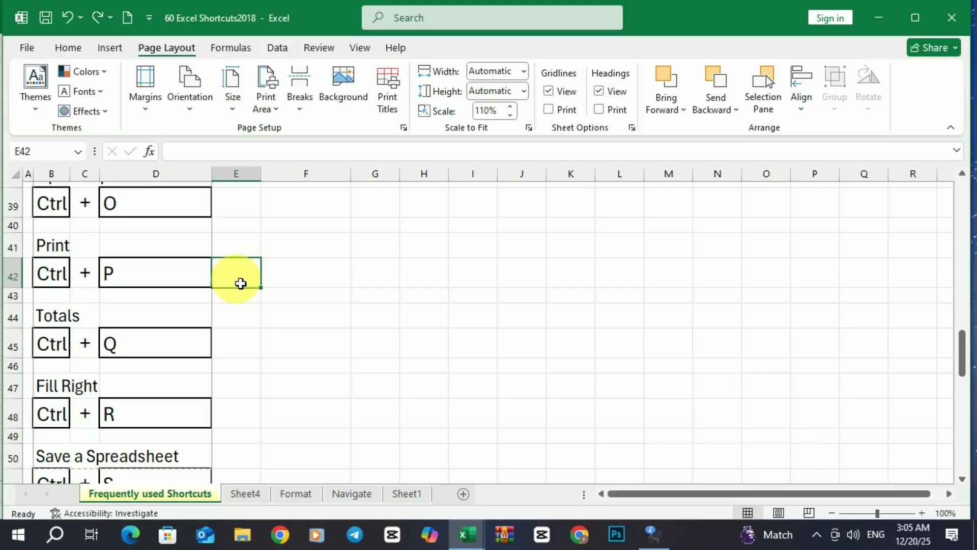
# Name the workbook file azi and choose the Desktop as the save location.
pyautogui.hotkey('ctrl', 's')
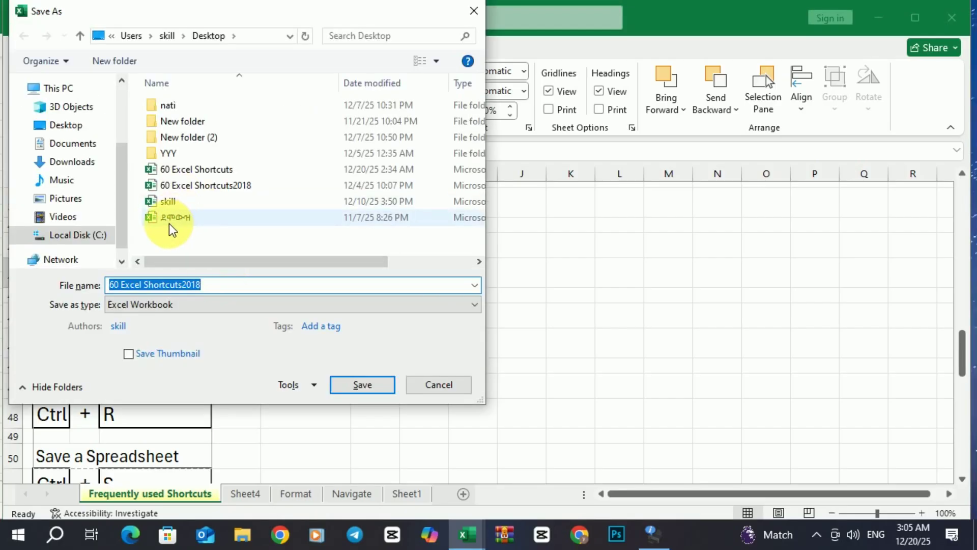
pyautogui.click(225, 292)
pyautogui.moveTo(226, 289); pyautogui.dragTo(110, 287)
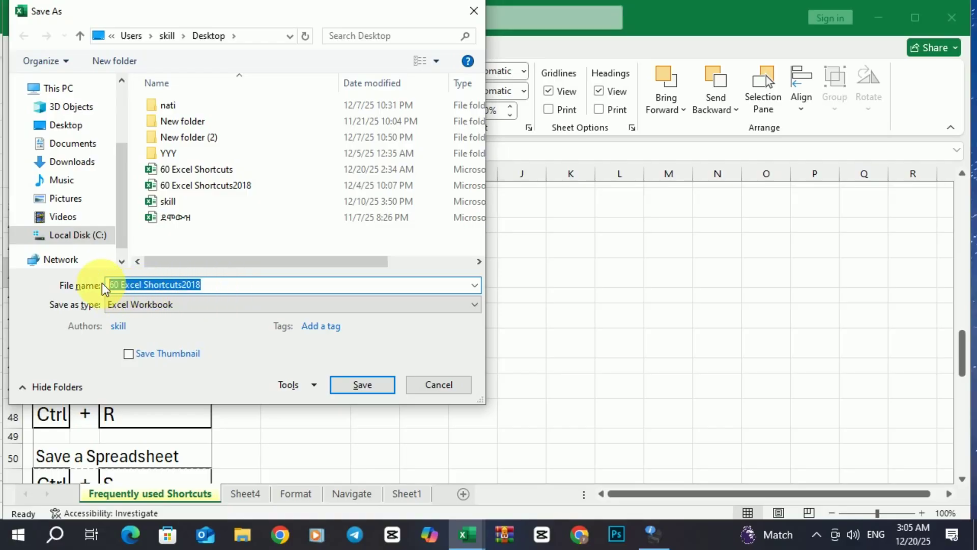
pyautogui.write('a')
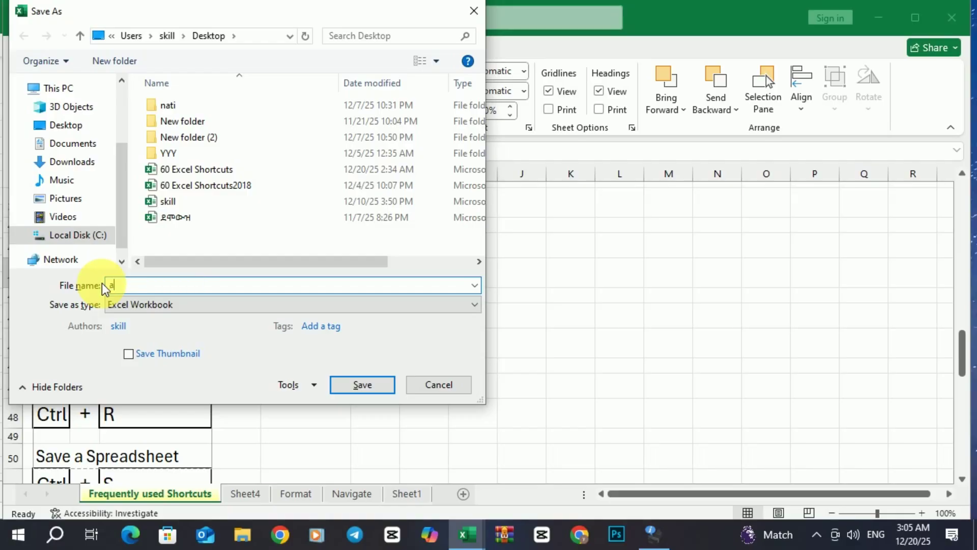
pyautogui.write('zi')
pyautogui.click(71, 130)
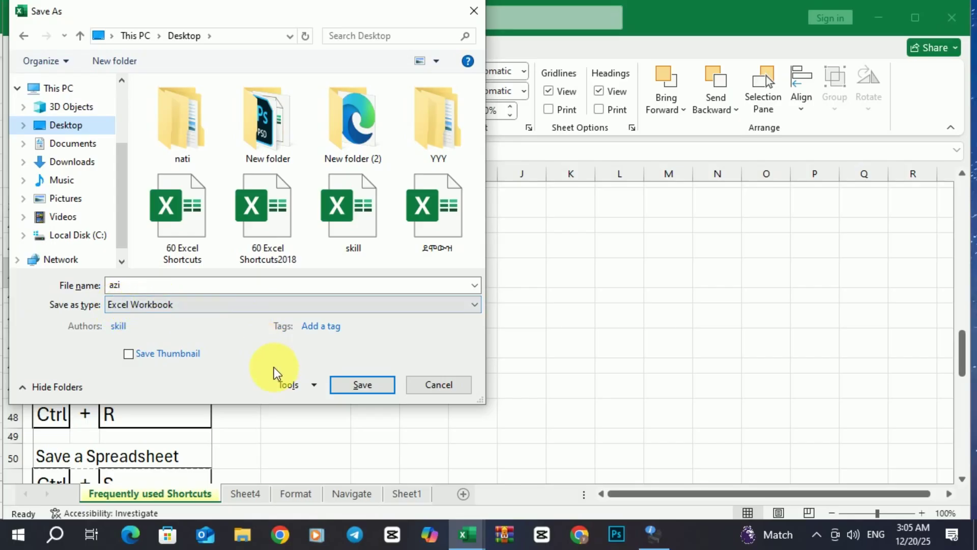
# Set a password to open in General Options and save the workbook.
pyautogui.click(313, 385)
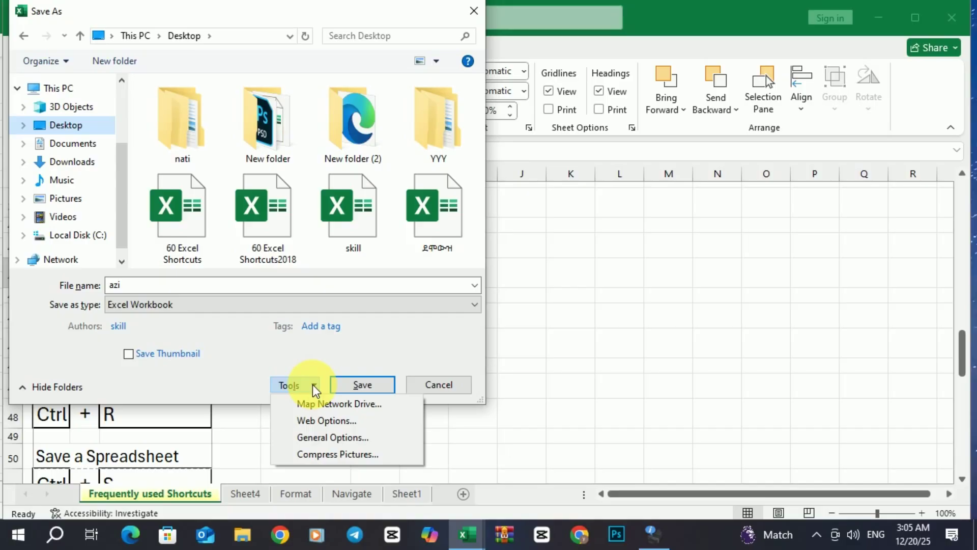
pyautogui.click(316, 438)
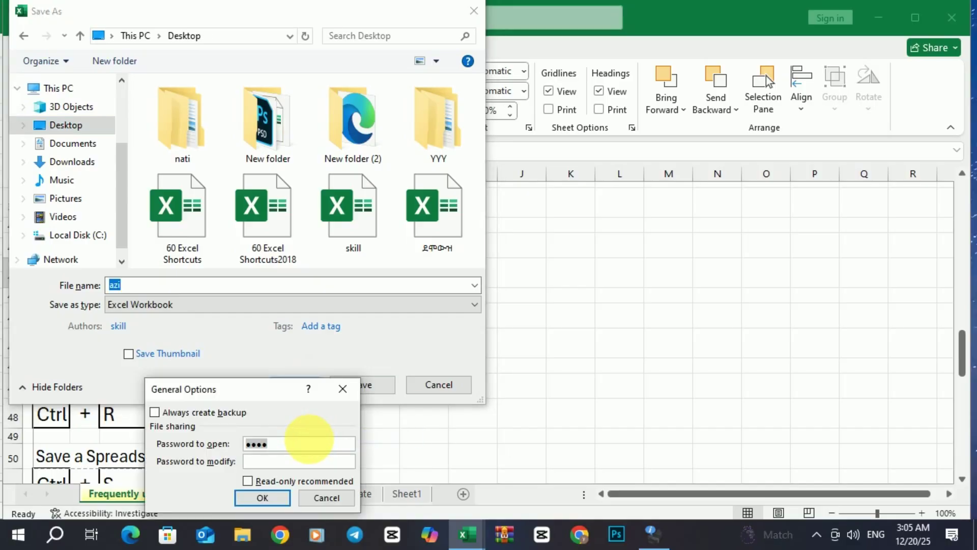
pyautogui.press('BackSpace')
pyautogui.press('BackSpace')
pyautogui.press('BackSpace')
pyautogui.press('BackSpace')
pyautogui.write('123')
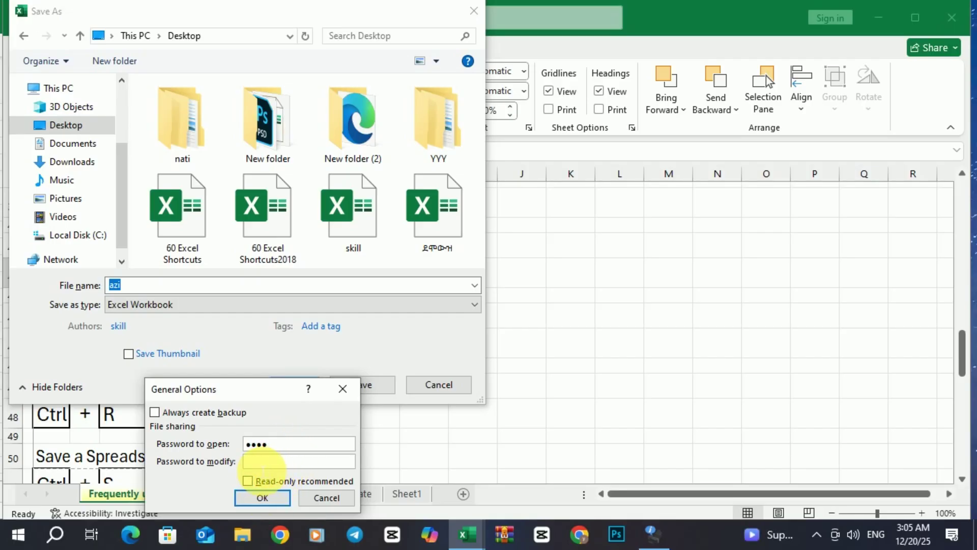
pyautogui.click(262, 498)
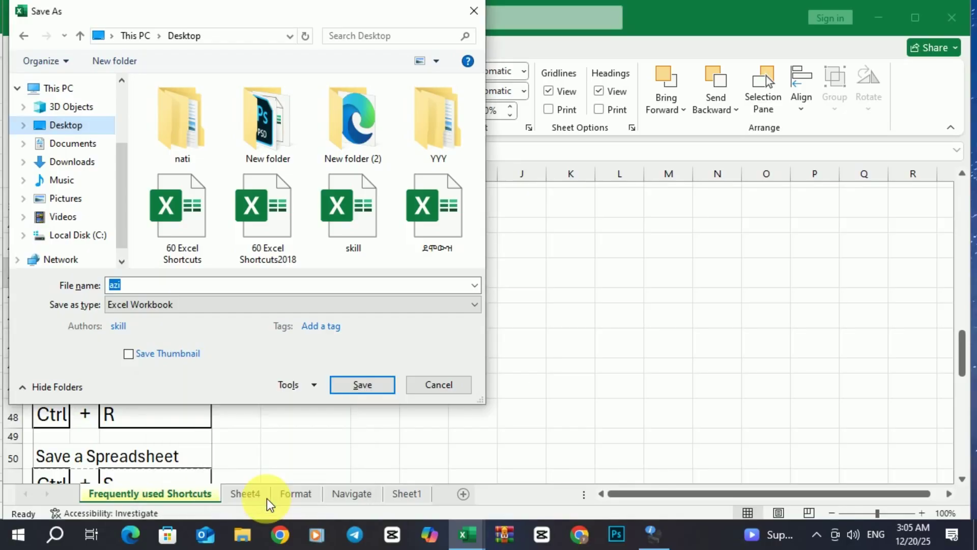
pyautogui.click(369, 386)
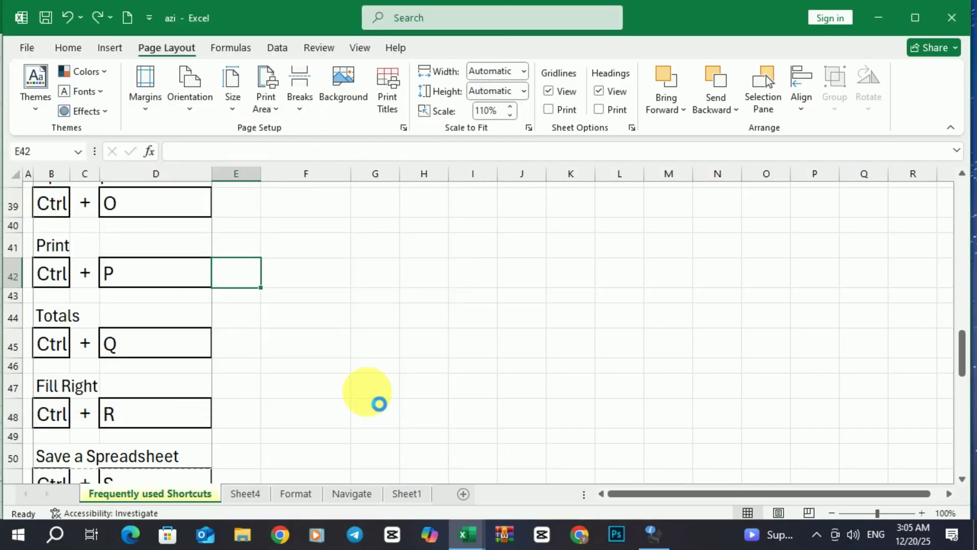
# Close the azi workbook, minimize Excel and move the azi icon into the left desktop column.
pyautogui.click(952, 17)
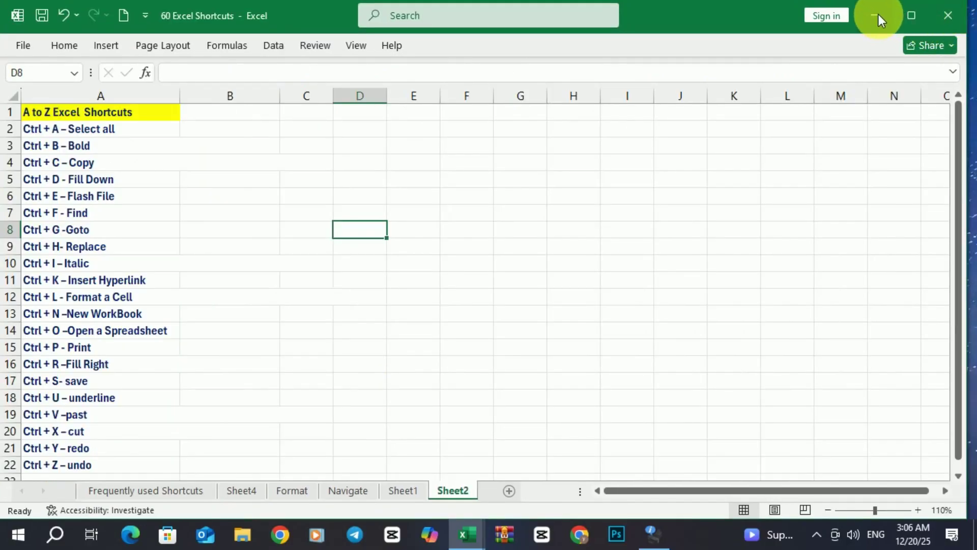
pyautogui.click(879, 14)
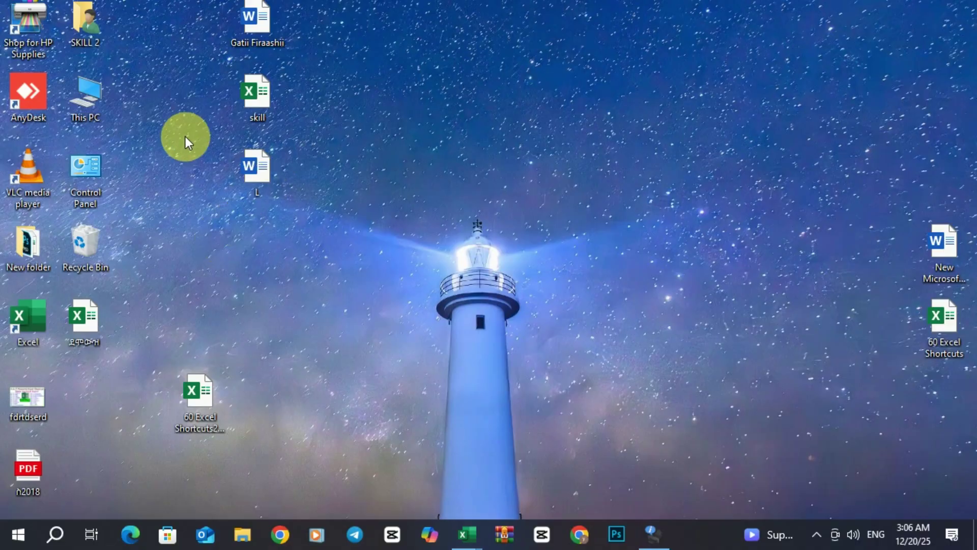
pyautogui.moveTo(143, 23); pyautogui.dragTo(121, 340)
pyautogui.moveTo(98, 386); pyautogui.dragTo(87, 389)
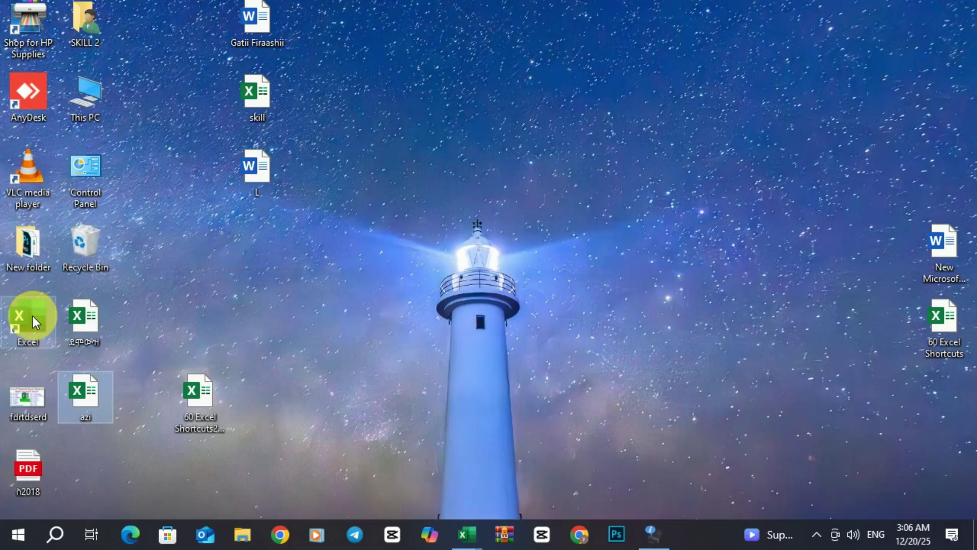
# Reopen azi from the Desktop and unlock it with its password.
pyautogui.doubleClick(84, 396)
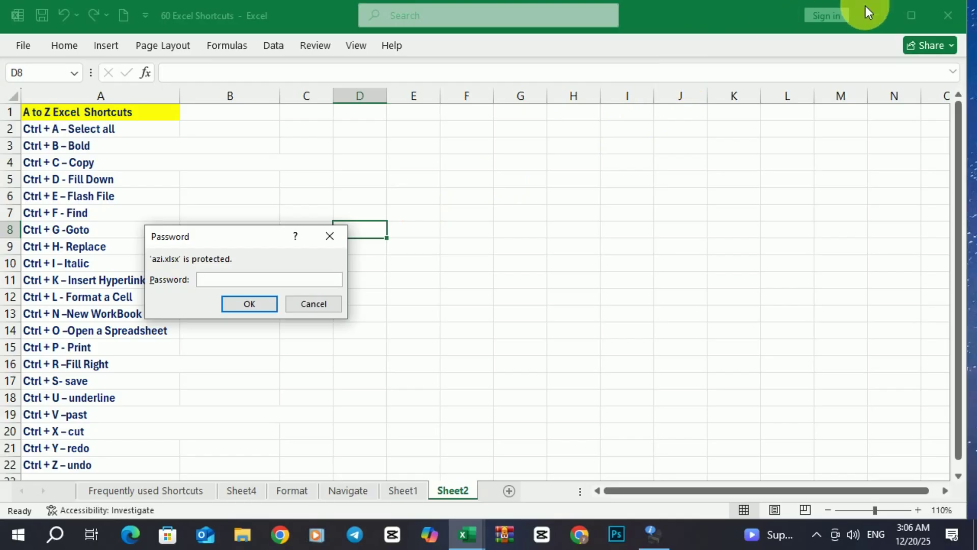
pyautogui.write('1234')
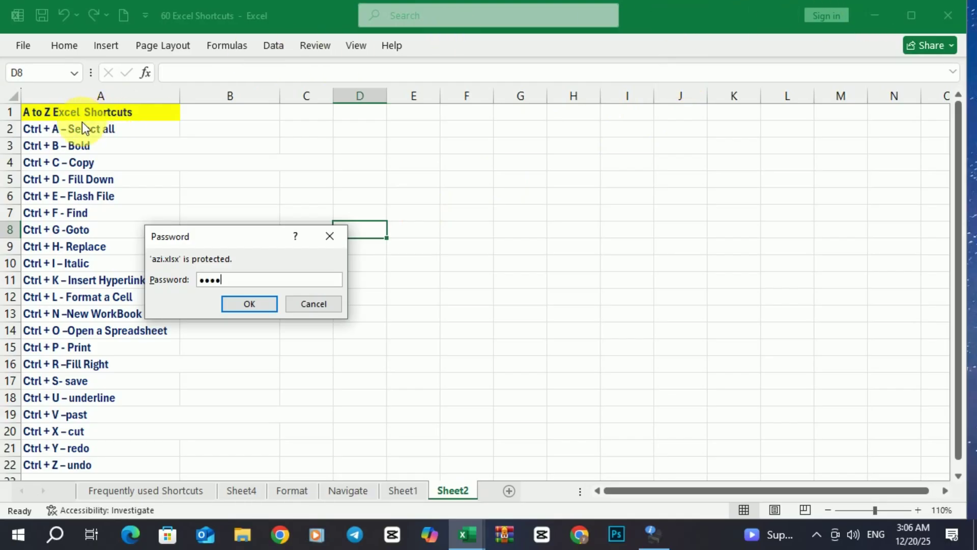
pyautogui.click(262, 305)
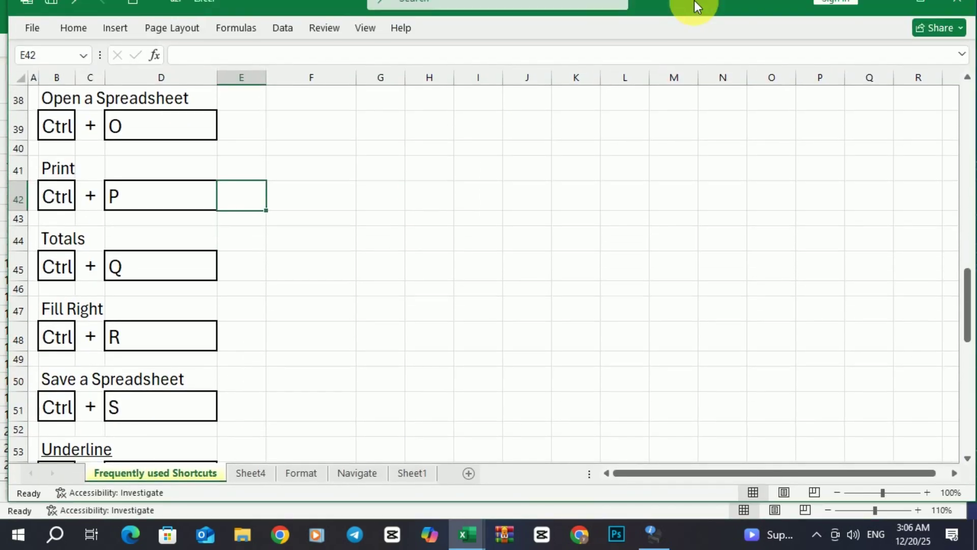
# Copy the Paste label from B56 into cell F57.
pyautogui.moveTo(694, 1)
pyautogui.mouseDown()
pyautogui.moveTo(691, 41)
pyautogui.moveTo(697, 20)
pyautogui.mouseUp()
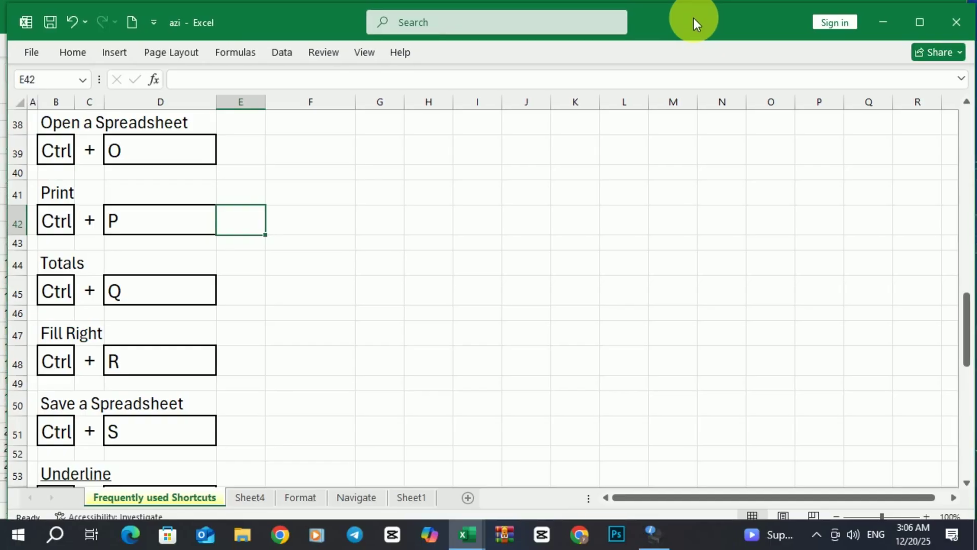
pyautogui.scroll(-1, 285, 302)
pyautogui.scroll(-5, 284, 305)
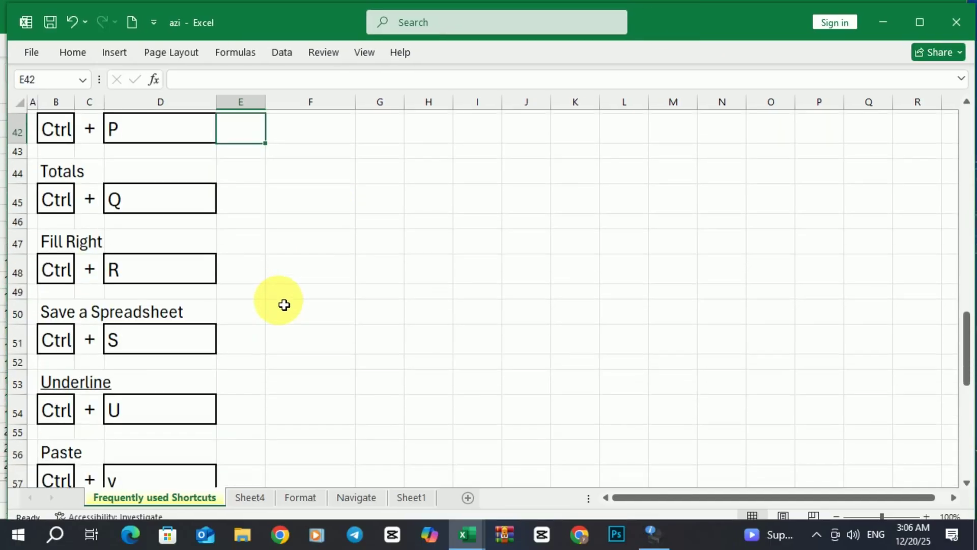
pyautogui.scroll(-1, 285, 293)
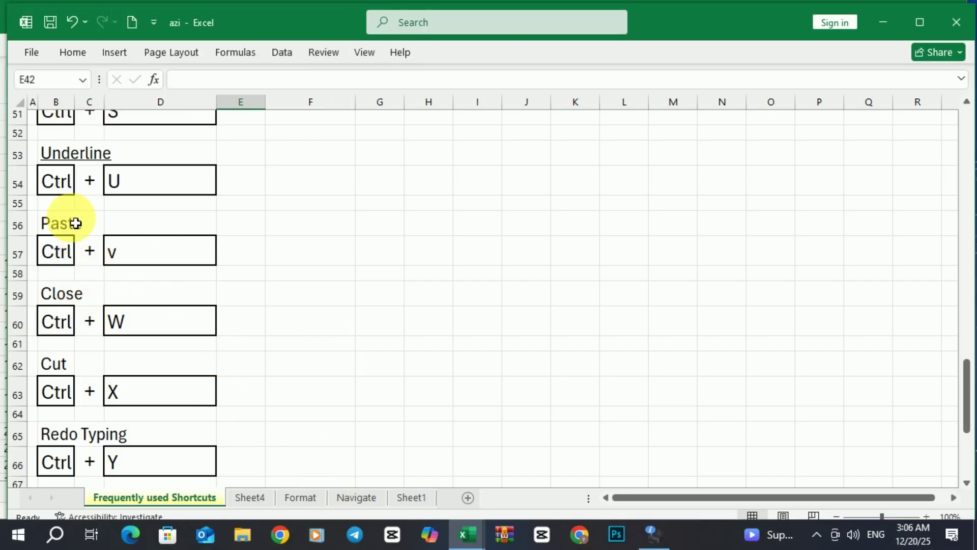
pyautogui.click(62, 230)
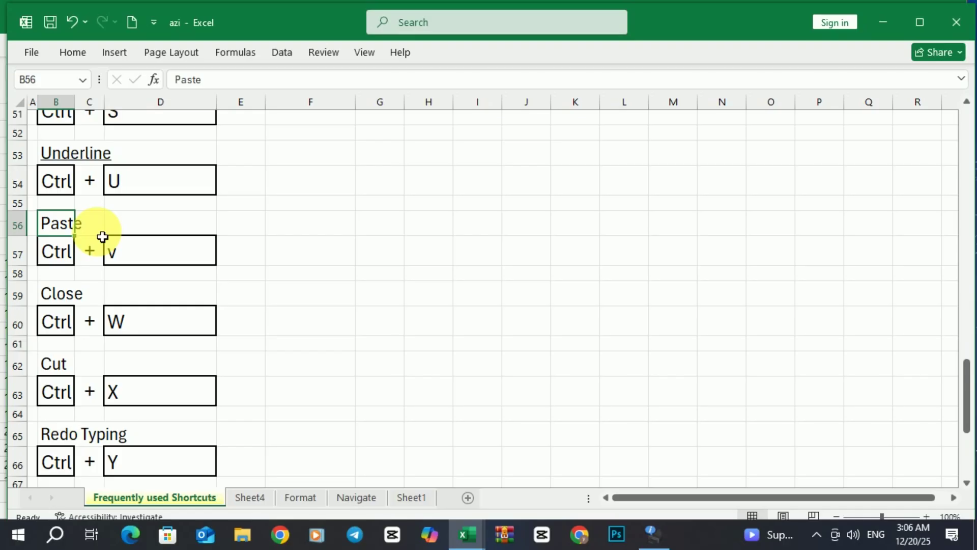
pyautogui.hotkey('ctrl', 'c')
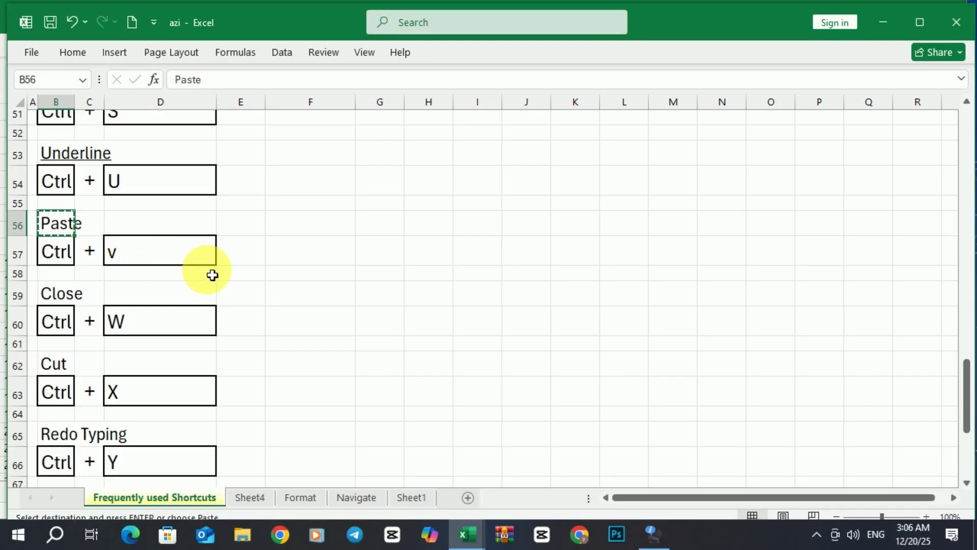
pyautogui.click(325, 258)
pyautogui.hotkey('ctrl', 'v')
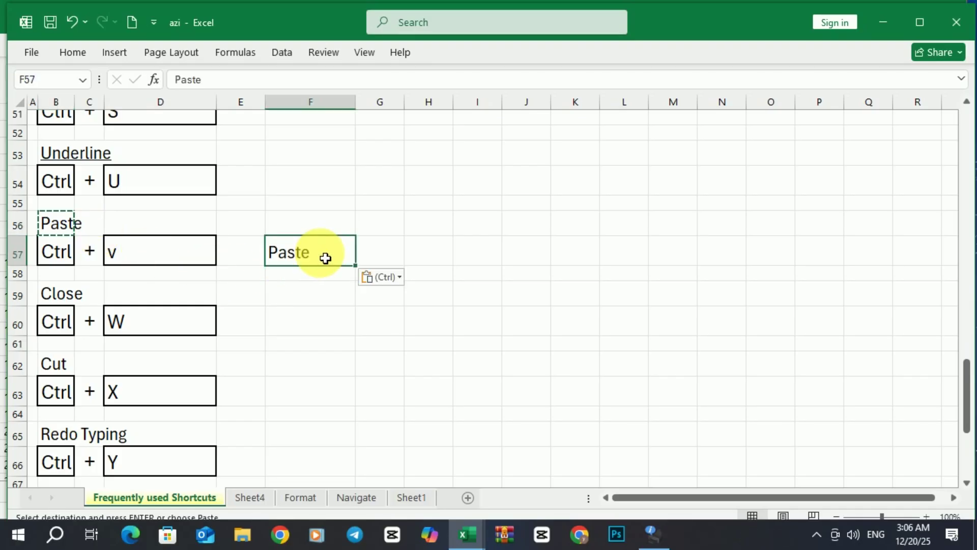
# Underline the pasted word in F57.
pyautogui.click(436, 218)
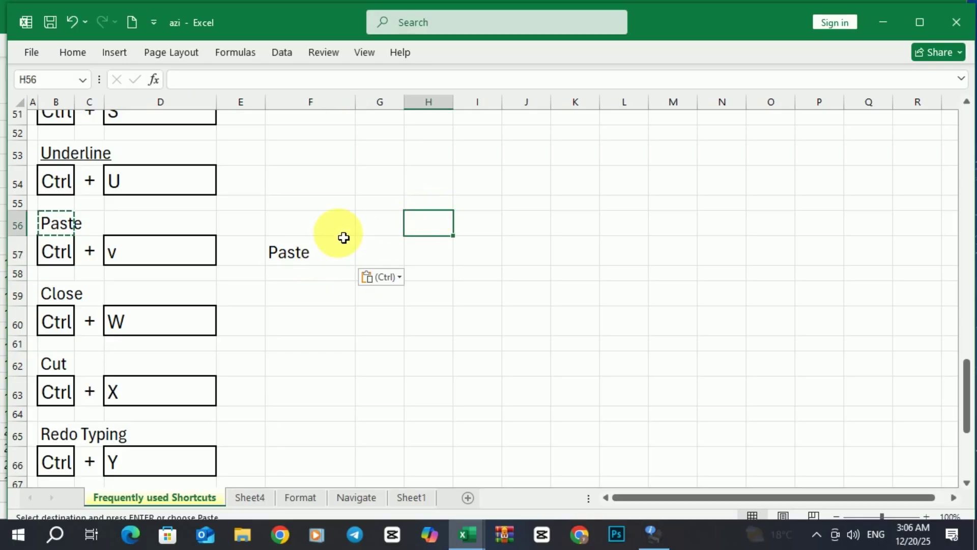
pyautogui.click(295, 258)
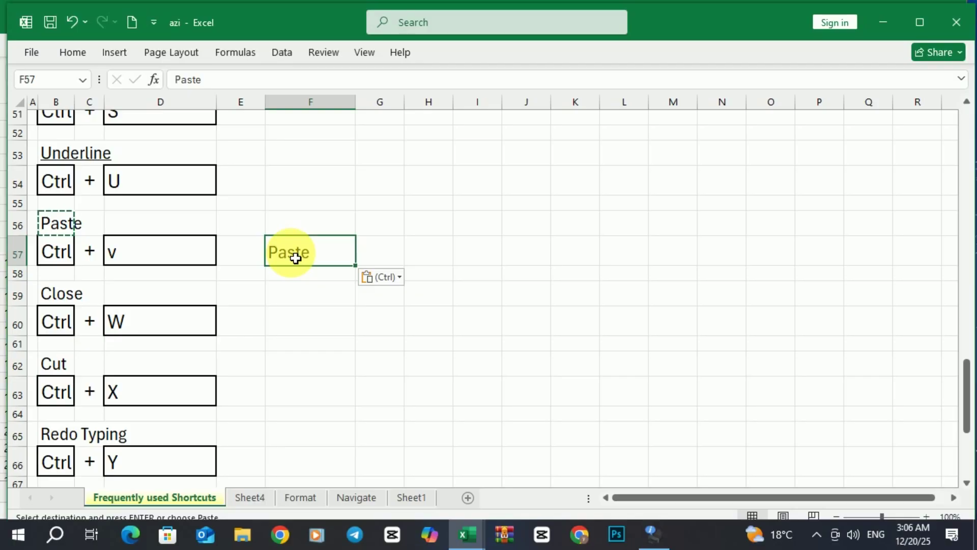
pyautogui.press('Escape')
pyautogui.click(480, 204)
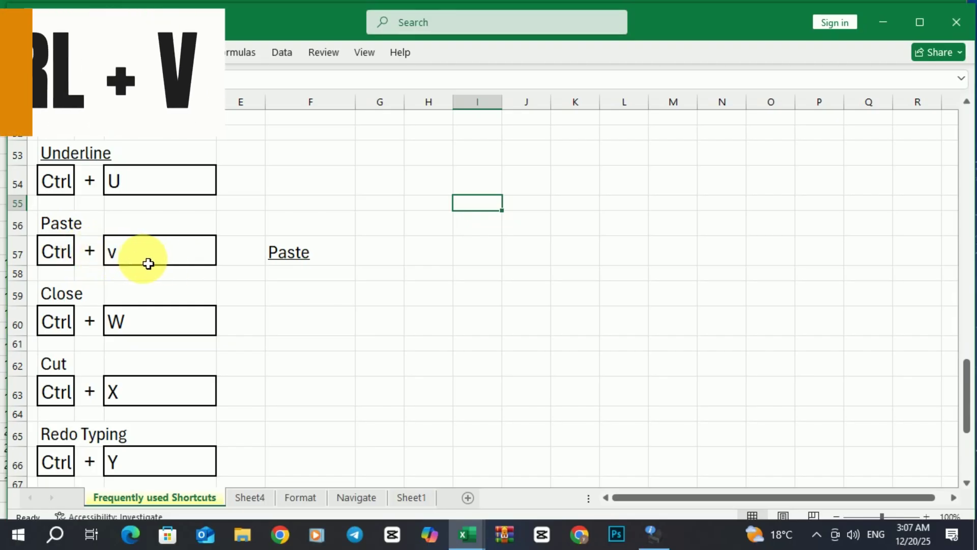
# Paste copies of the underlined Paste from F57 into all 16 cells of F59:I62.
pyautogui.click(304, 261)
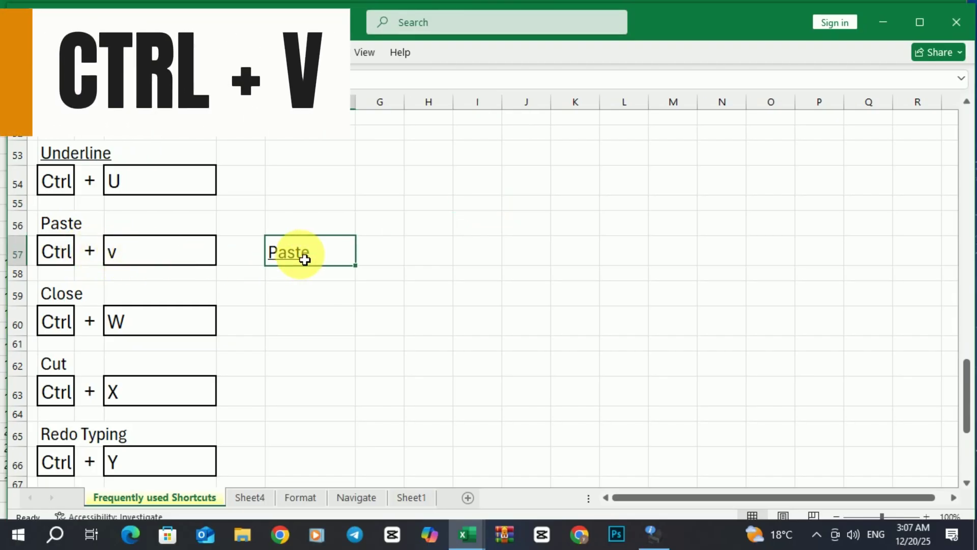
pyautogui.hotkey('ctrl', 'c')
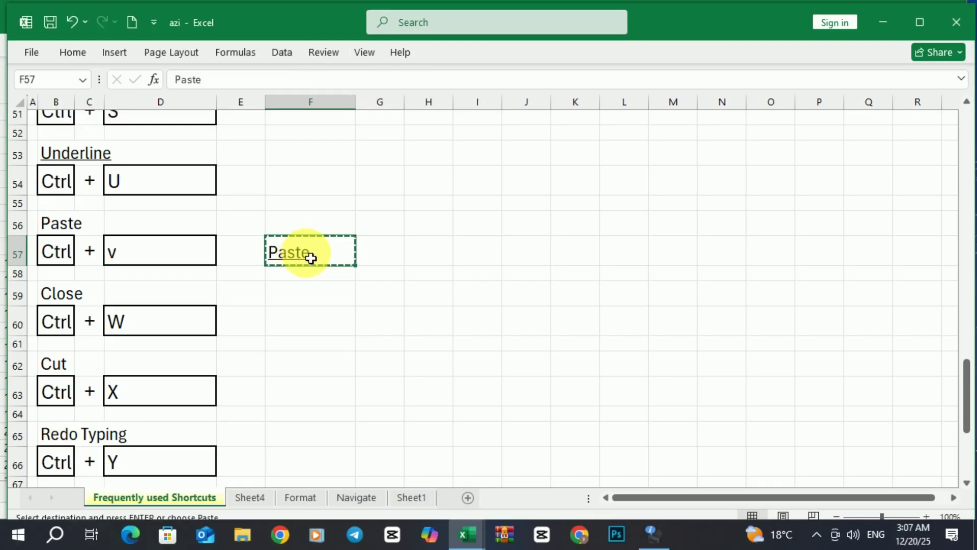
pyautogui.moveTo(318, 286); pyautogui.dragTo(484, 371)
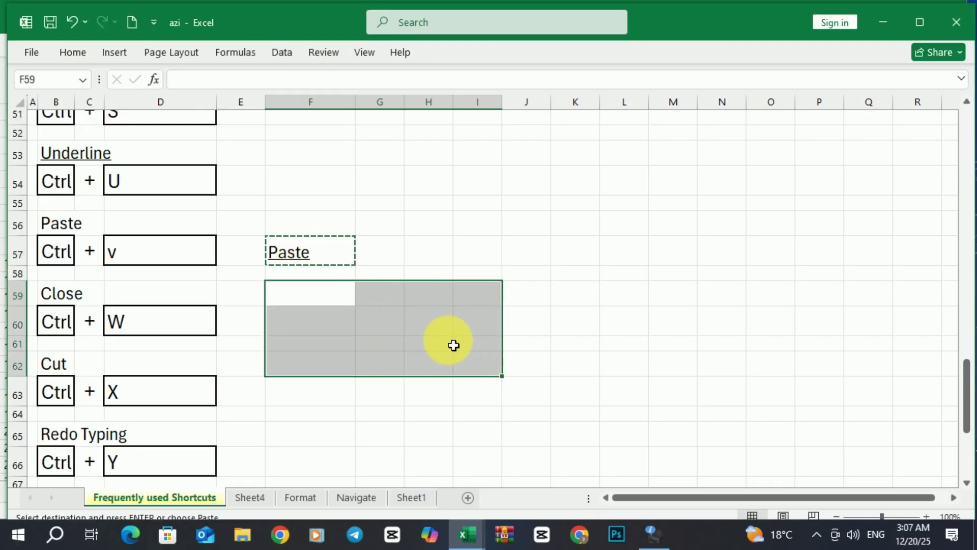
pyautogui.hotkey('ctrl', 'v')
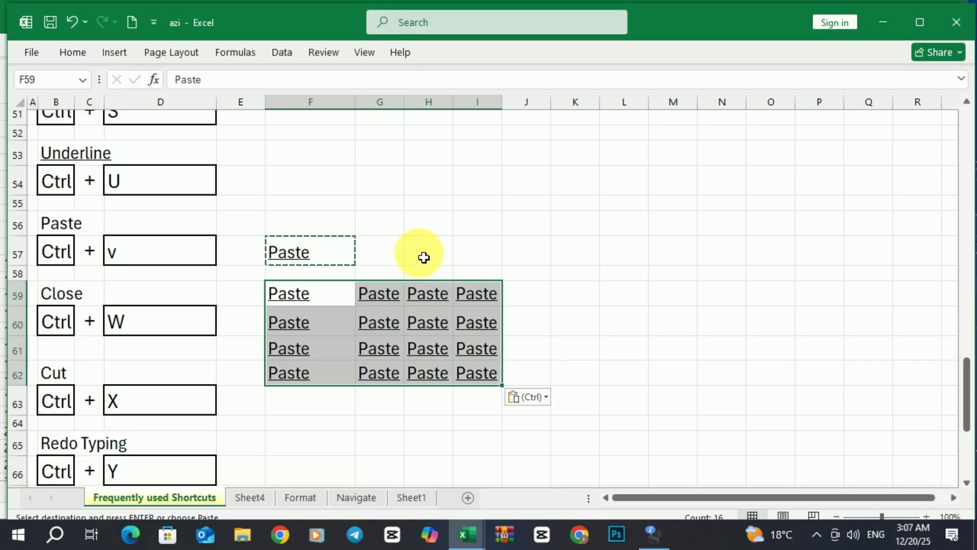
pyautogui.click(401, 252)
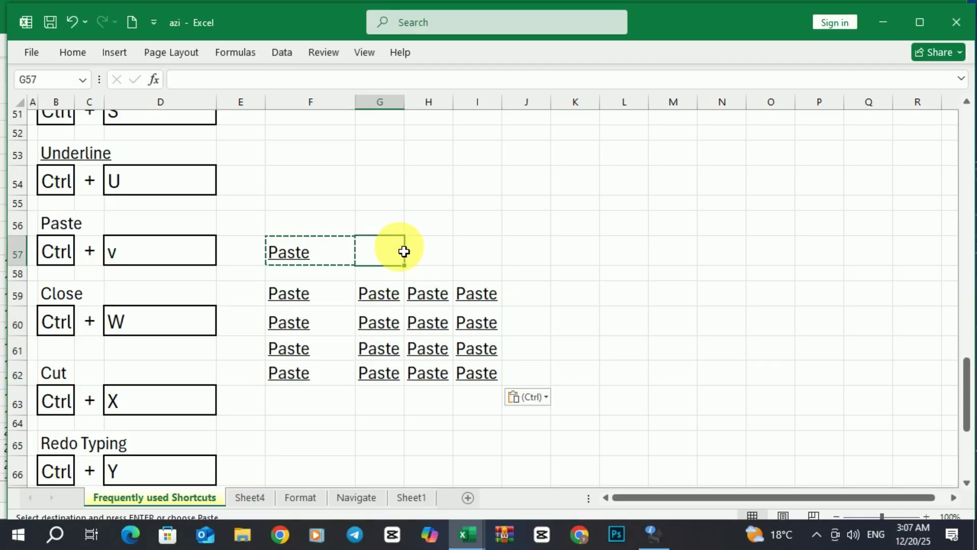
# Cut the F59:I62 block, paste it at L63:O66, then undo the move.
pyautogui.scroll(-1, 399, 262)
pyautogui.scroll(-2, 399, 265)
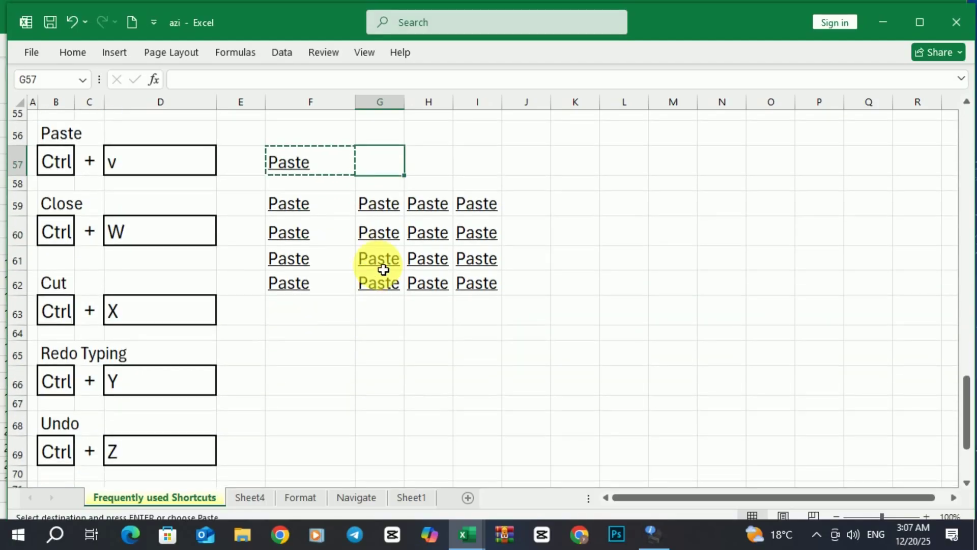
pyautogui.click(296, 215)
pyautogui.moveTo(296, 215); pyautogui.dragTo(480, 288)
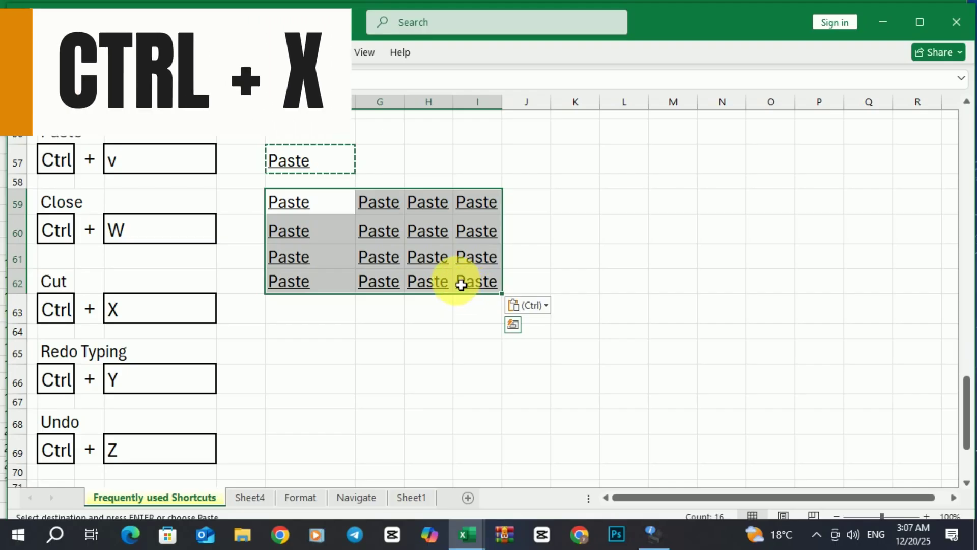
pyautogui.hotkey('ctrl', 'x')
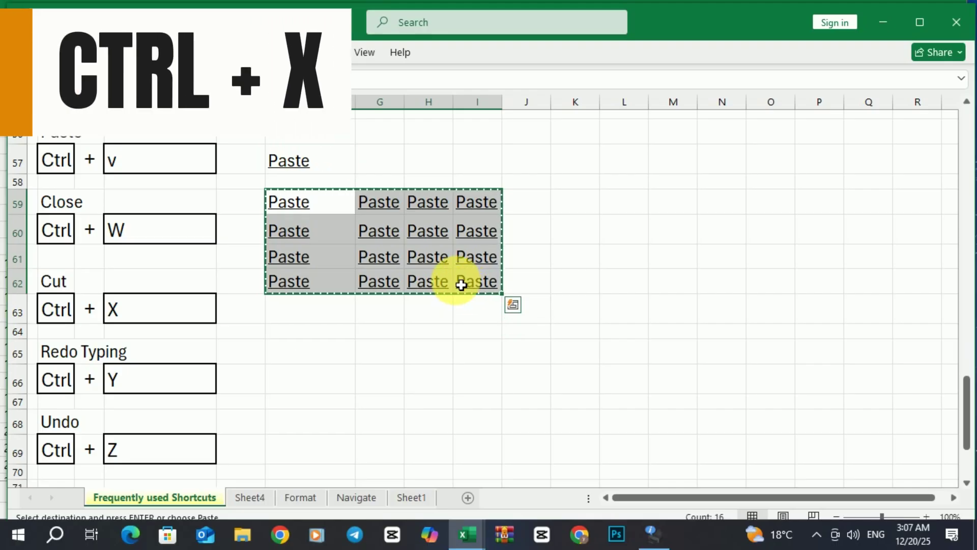
pyautogui.click(620, 314)
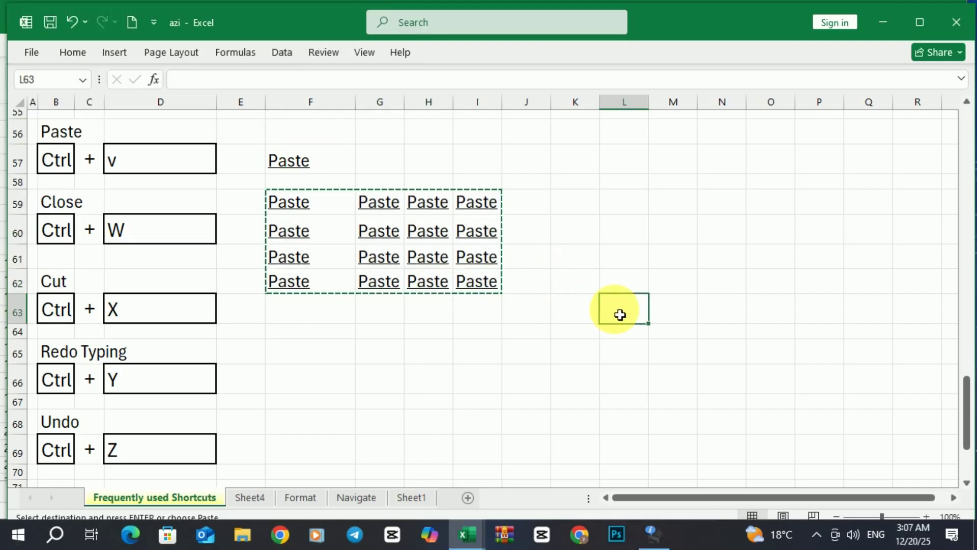
pyautogui.hotkey('ctrl', 'v')
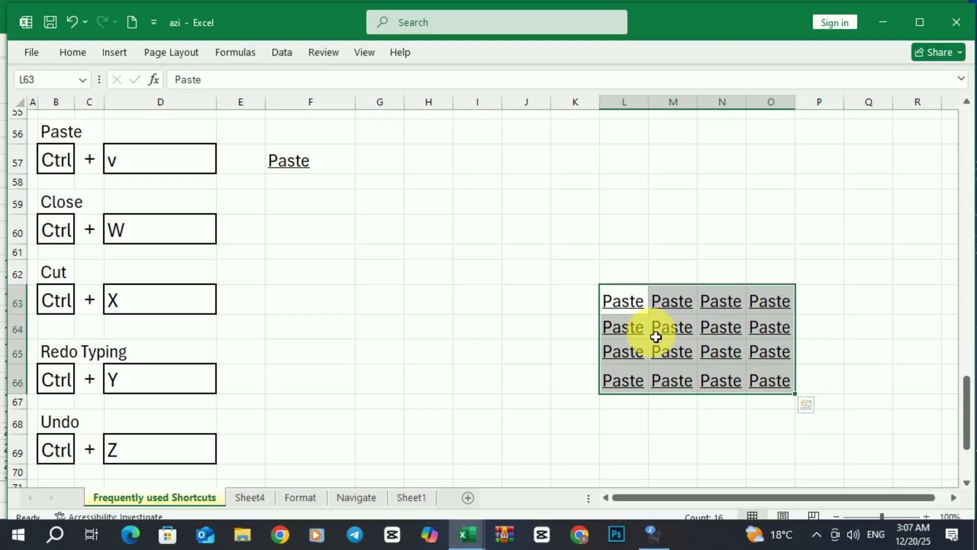
pyautogui.press('Escape')
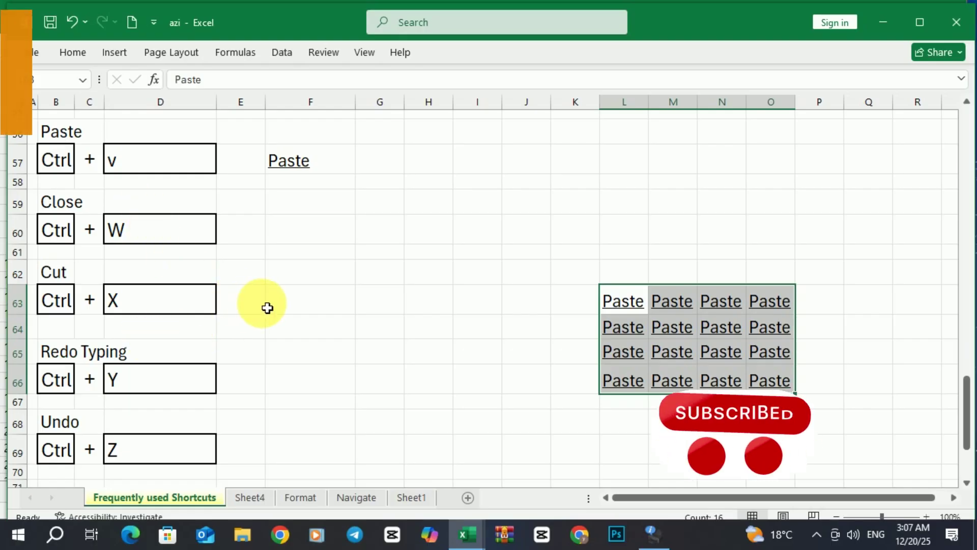
pyautogui.hotkey('ctrl', 'z')
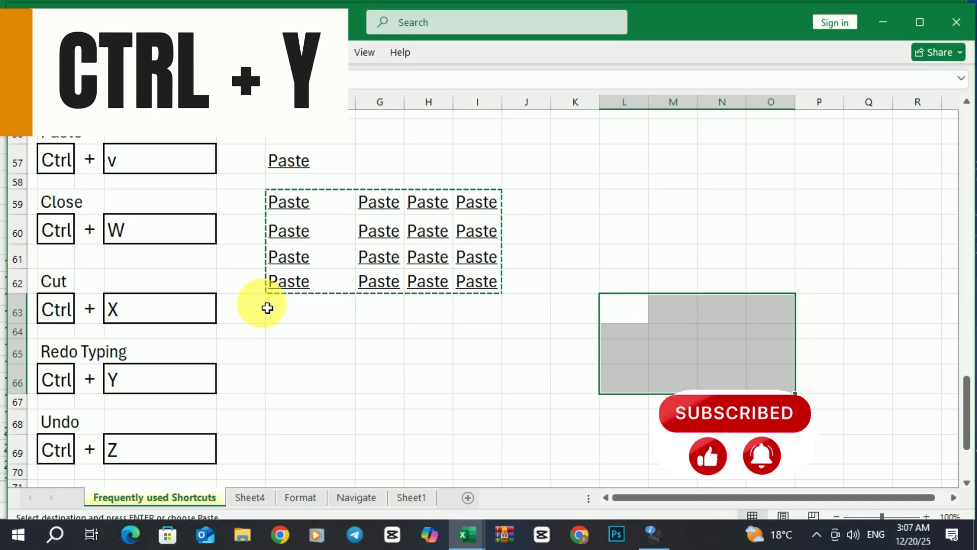
# Step back through recent edits with Ctrl+Z, leaving underlined Paste in F57 and F59:I62.
pyautogui.hotkey('ctrl', 'z')
pyautogui.hotkey('ctrl', 'z')
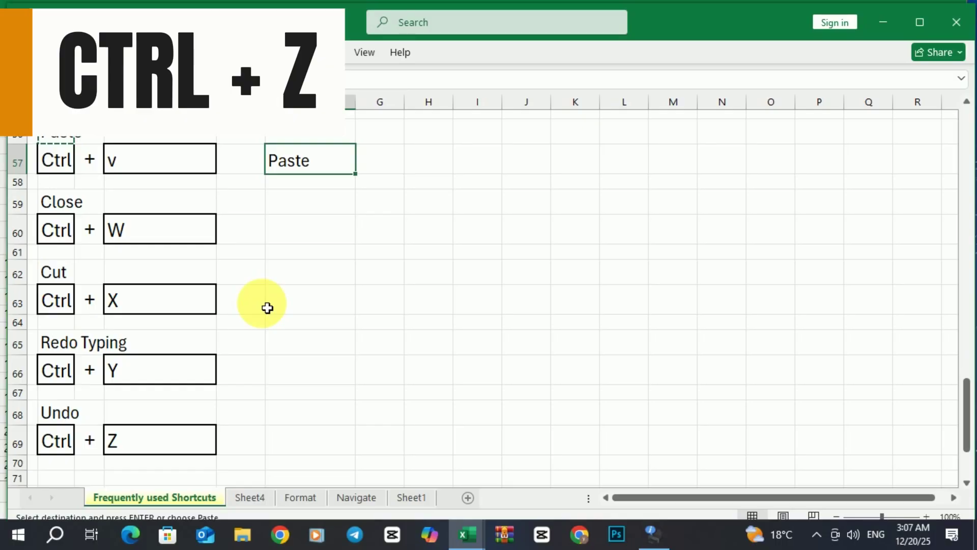
pyautogui.hotkey('ctrl', 'z')
pyautogui.hotkey('ctrl', 'z')
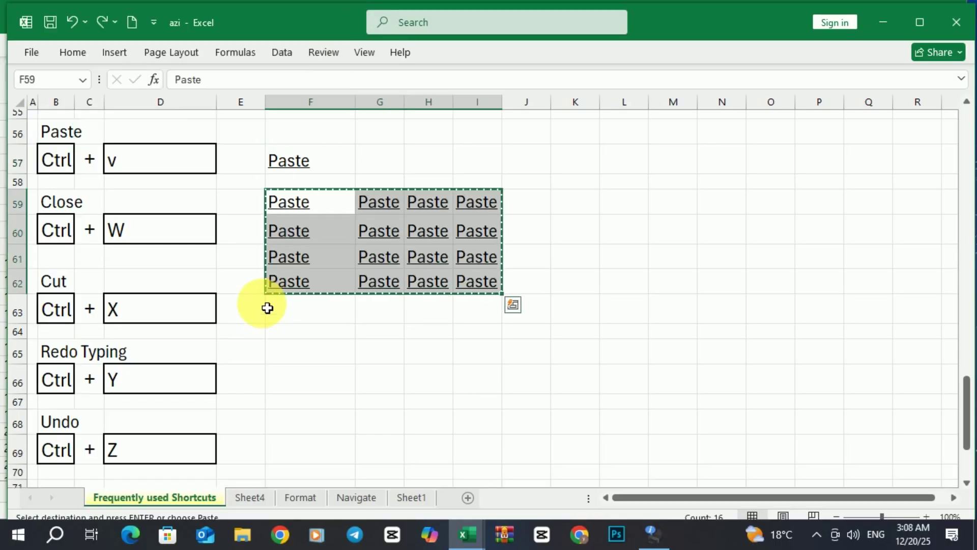